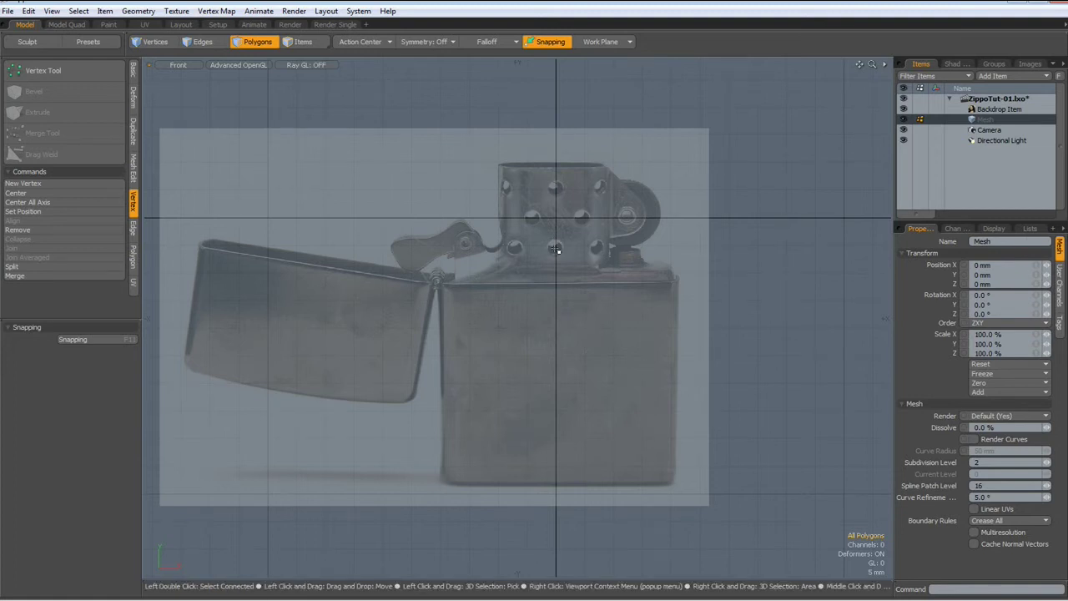
- Hide the work plane grid in the front view
key(alt+grave)
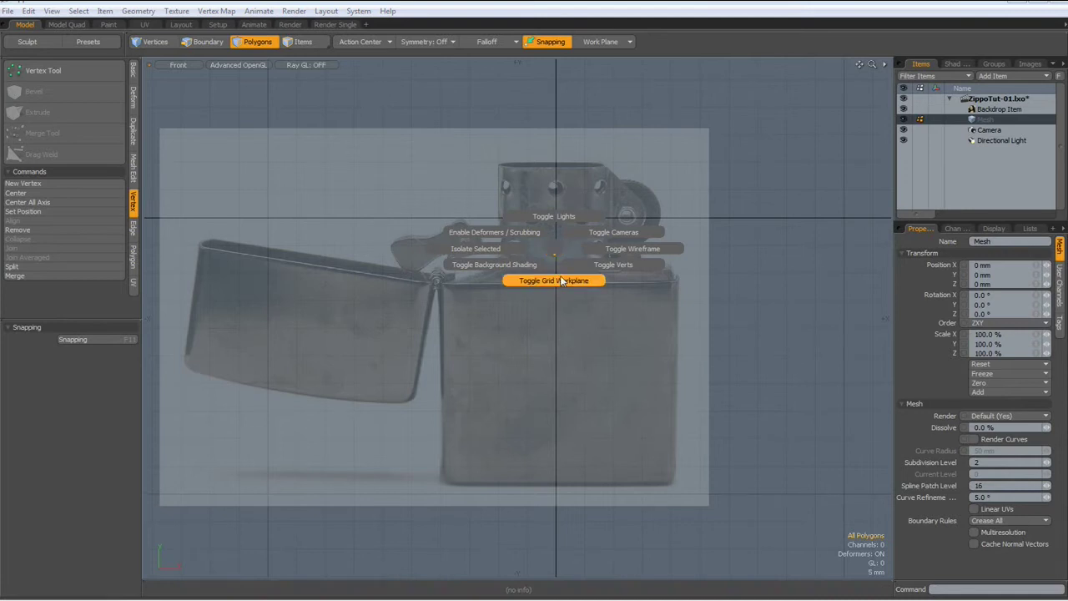
click(560, 281)
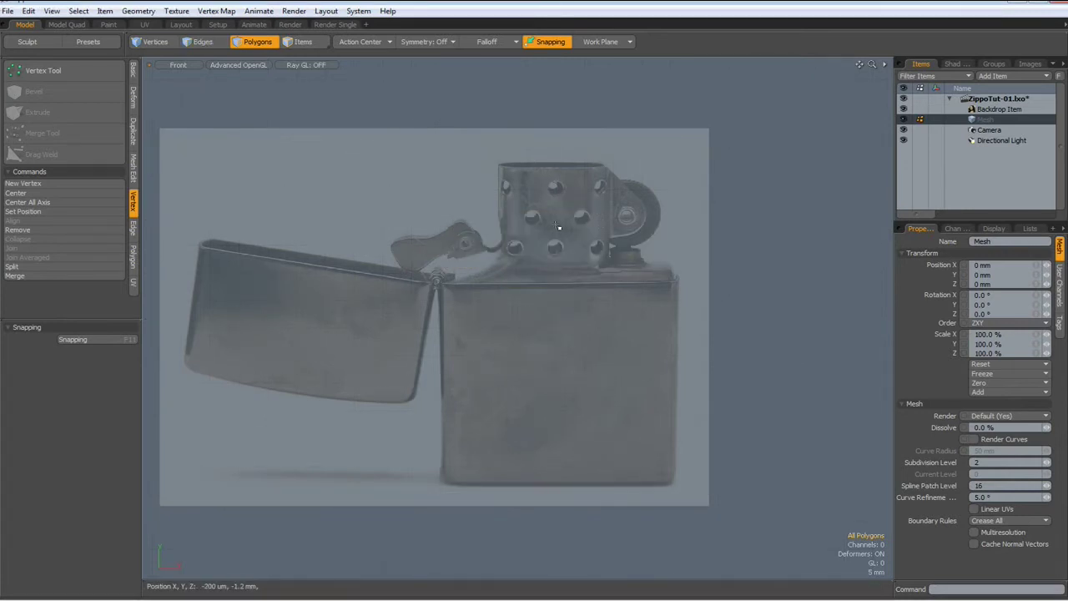
- Draw a flat cube about 4.15 by 3.75 mm over the upper middle hole of the lighter's chimney
scroll(558, 227, up, 5)
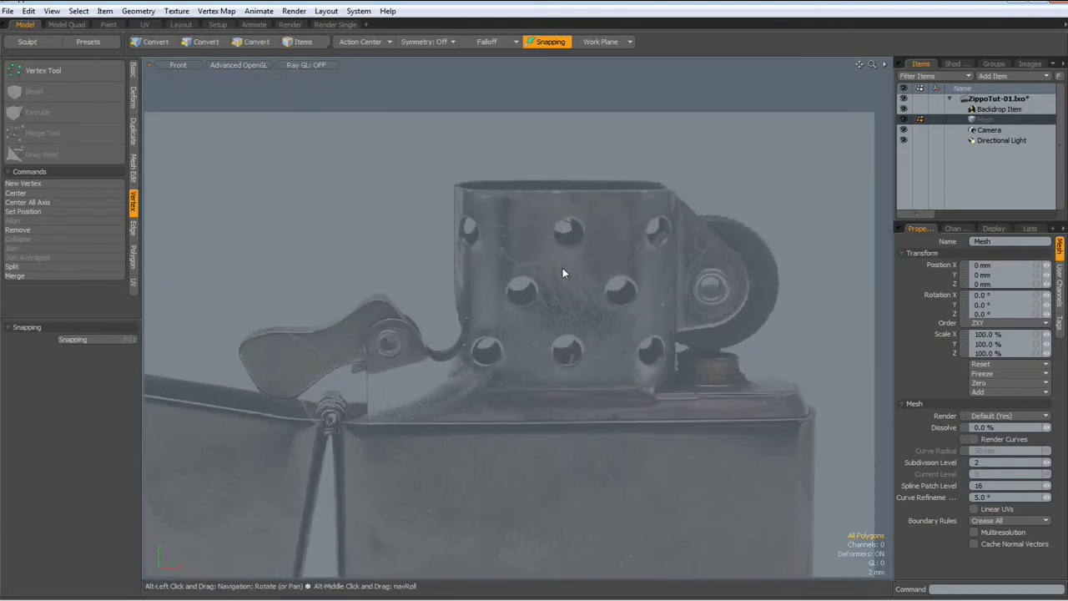
key(3)
scroll(563, 270, up, 3)
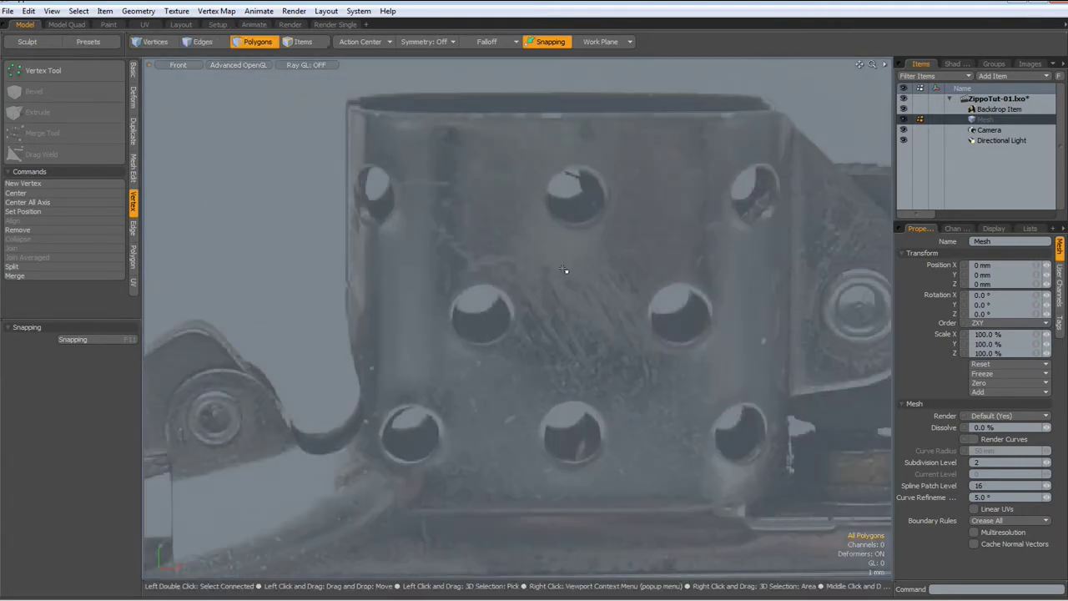
click(131, 74)
click(17, 72)
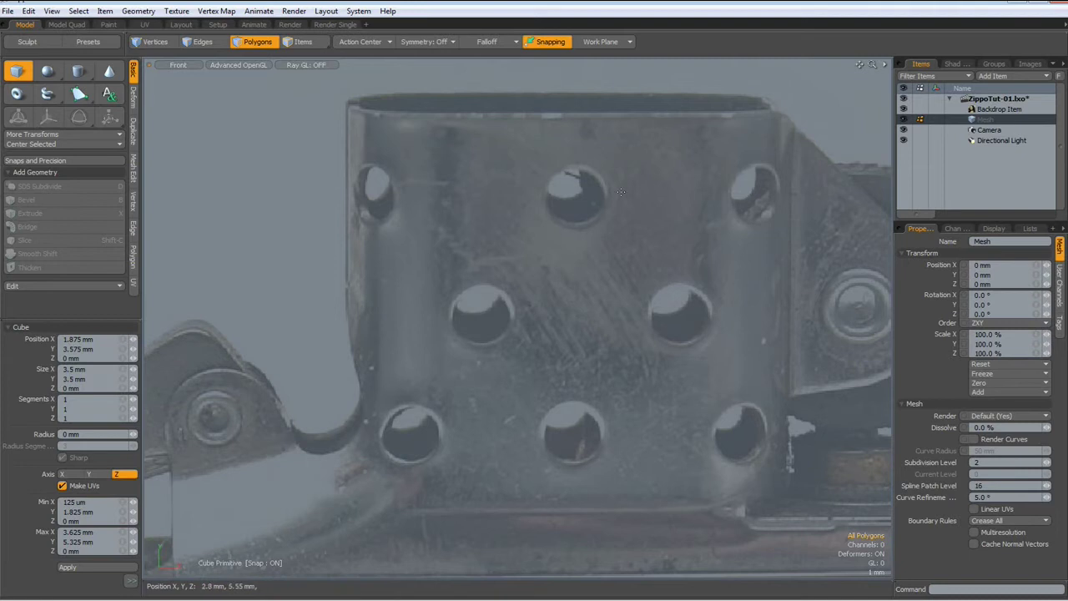
drag(525, 158, 624, 240)
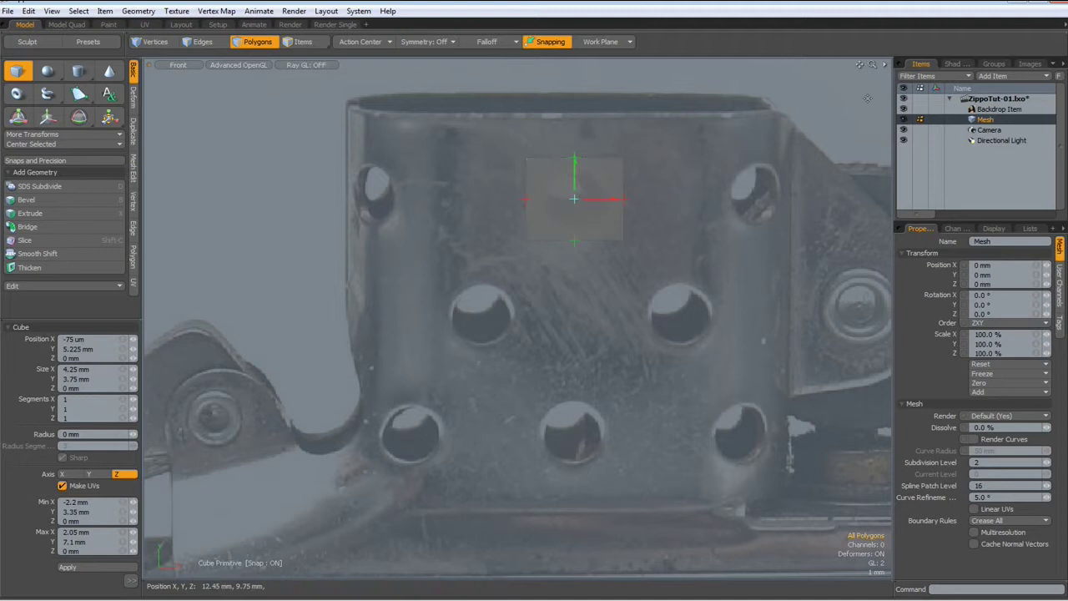
click(956, 64)
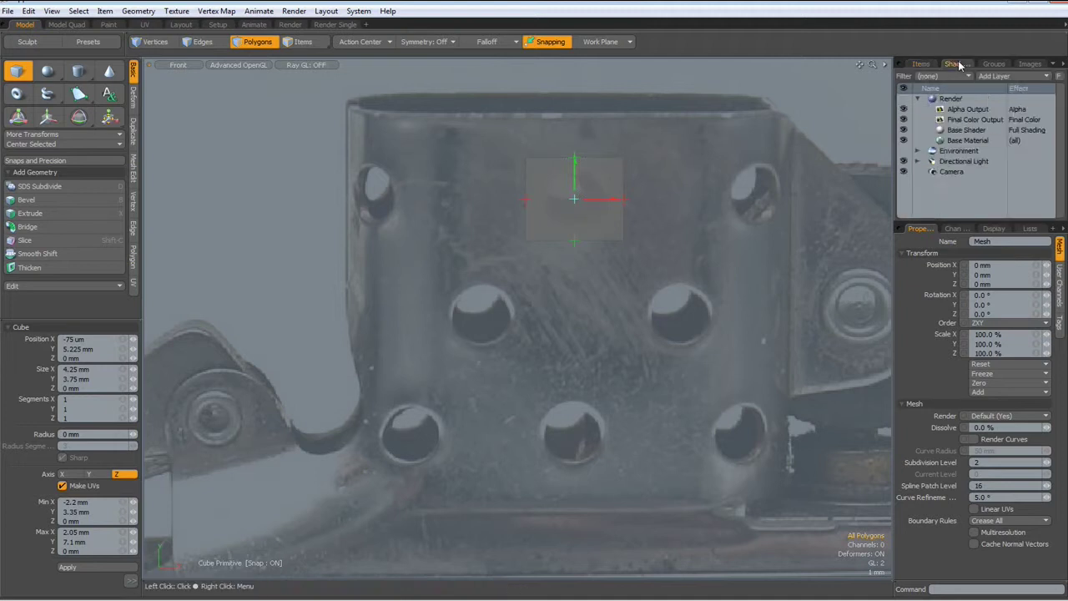
drag(513, 194, 527, 199)
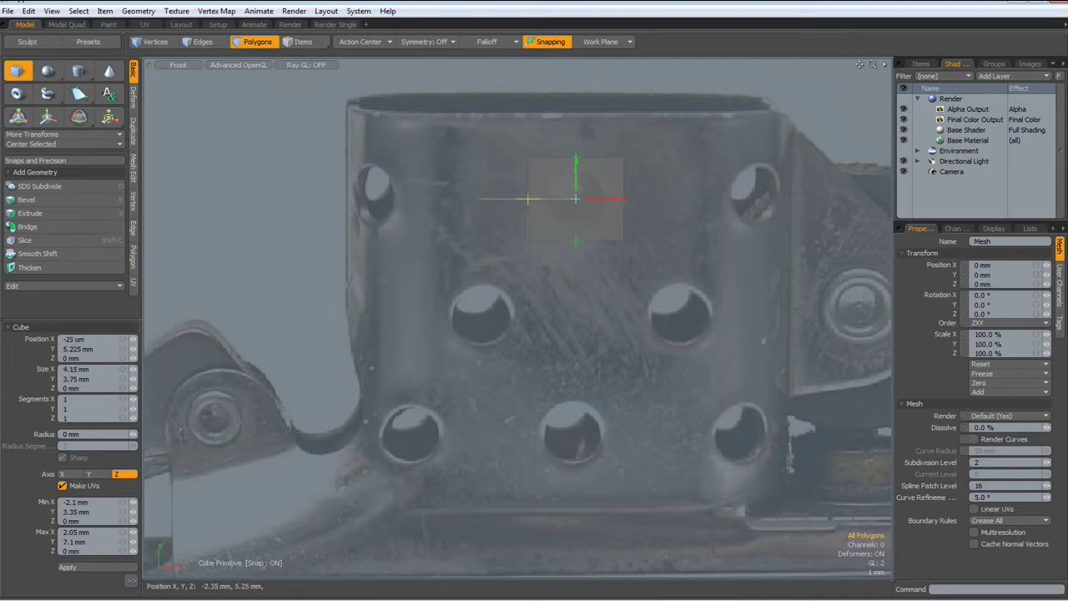
- Set the flat cube's X and Y size to 3.5 mm each and finish it
click(98, 370)
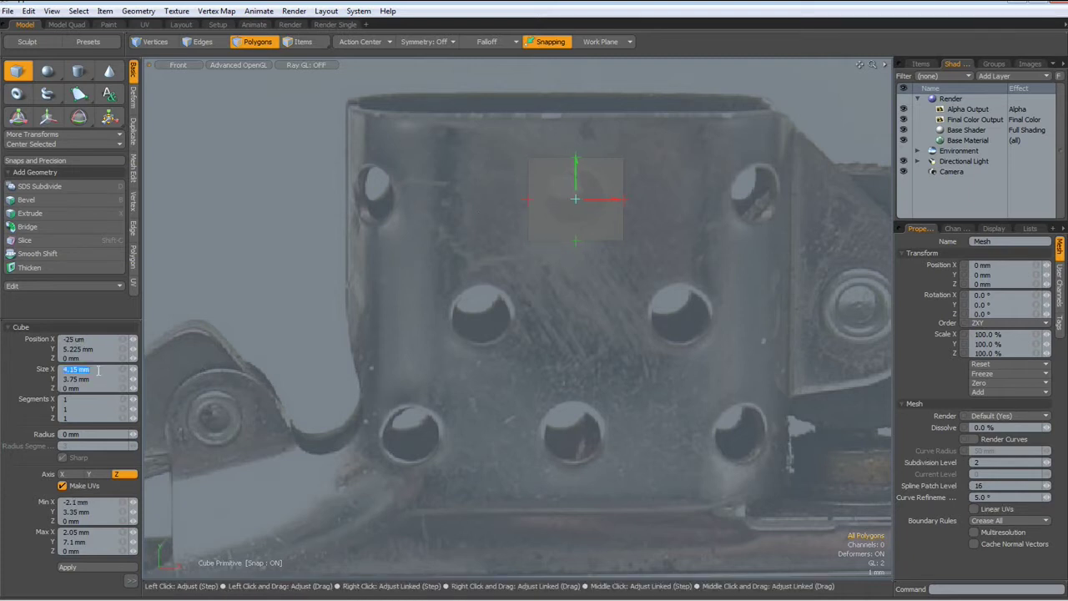
text(3.5)
key(Tab)
text(3.5)
key(Return)
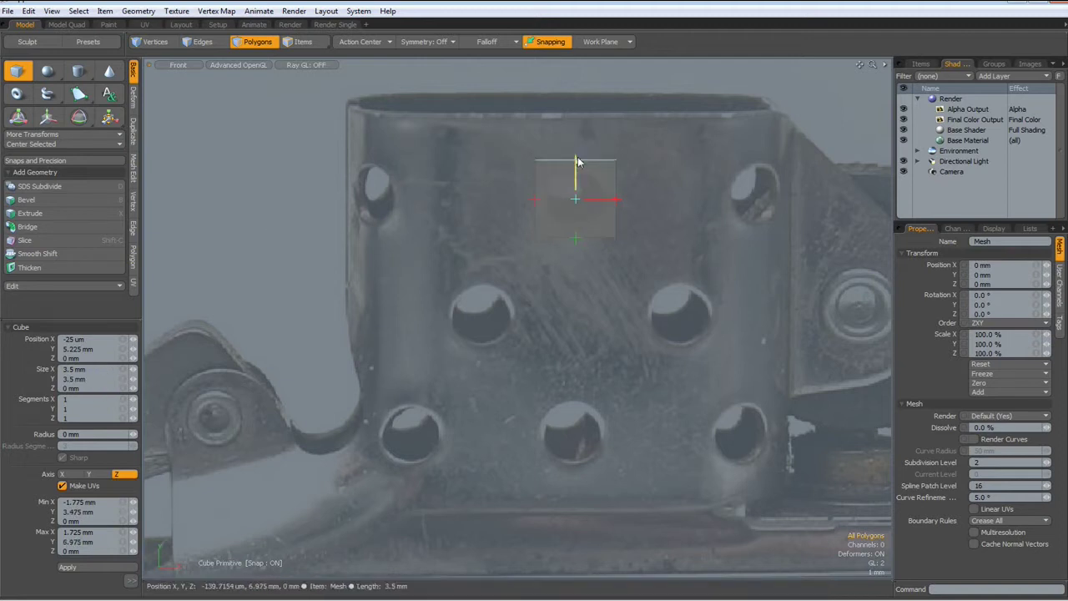
key(space)
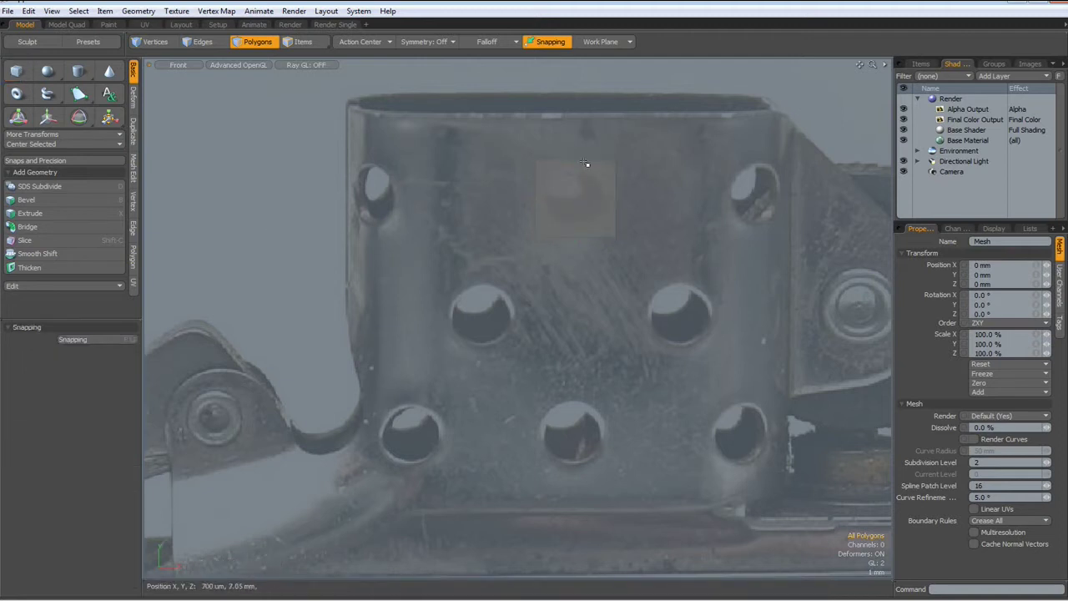
scroll(555, 184, up, 3)
alt+drag(577, 210, 509, 223)
click(512, 226)
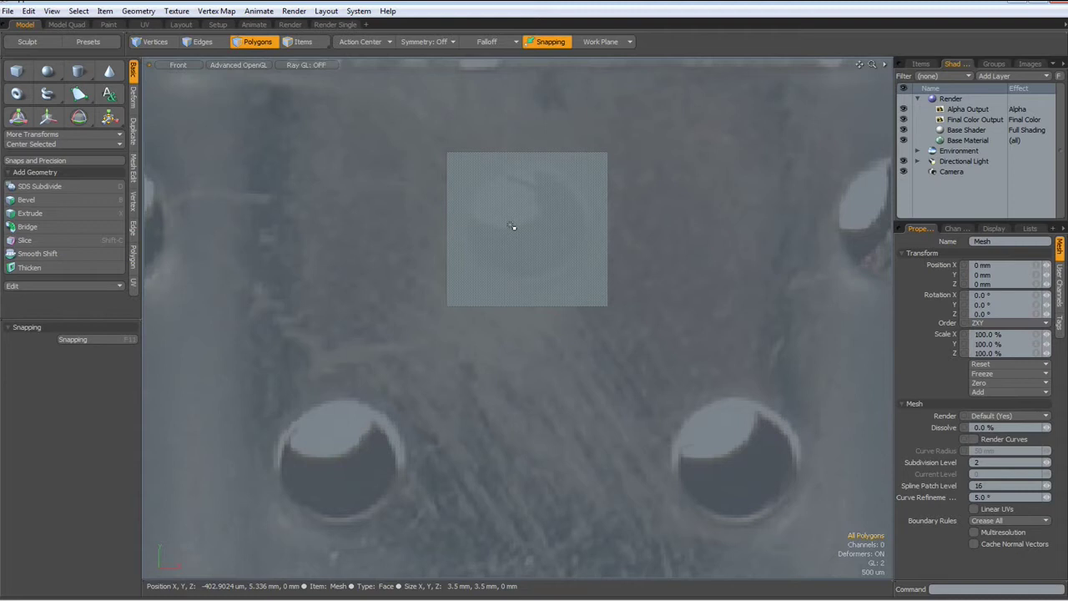
click(677, 232)
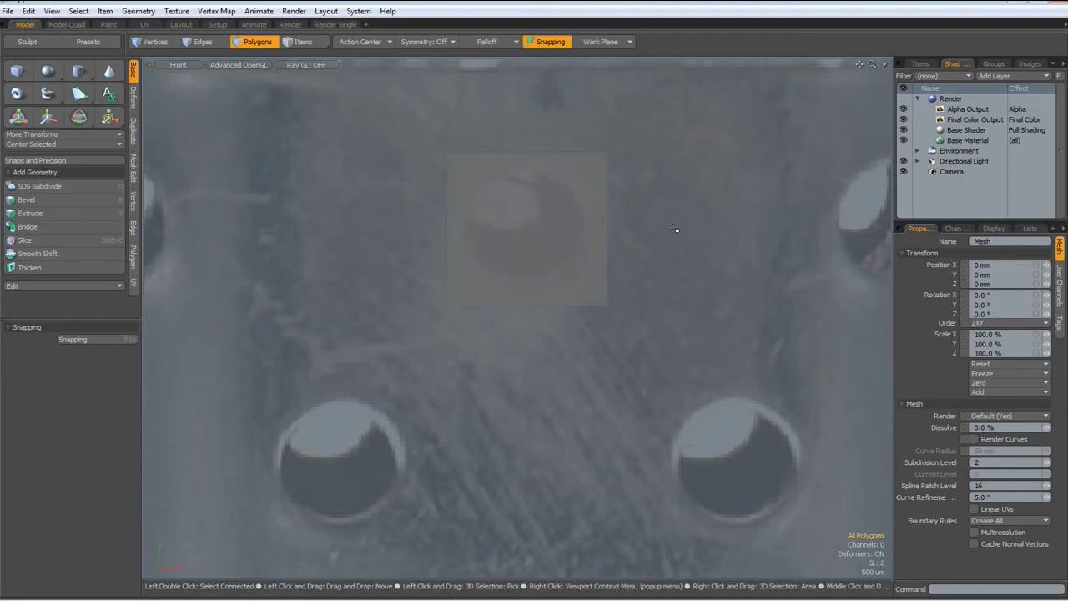
scroll(676, 228, down, 3)
middle_drag(674, 238, 631, 248)
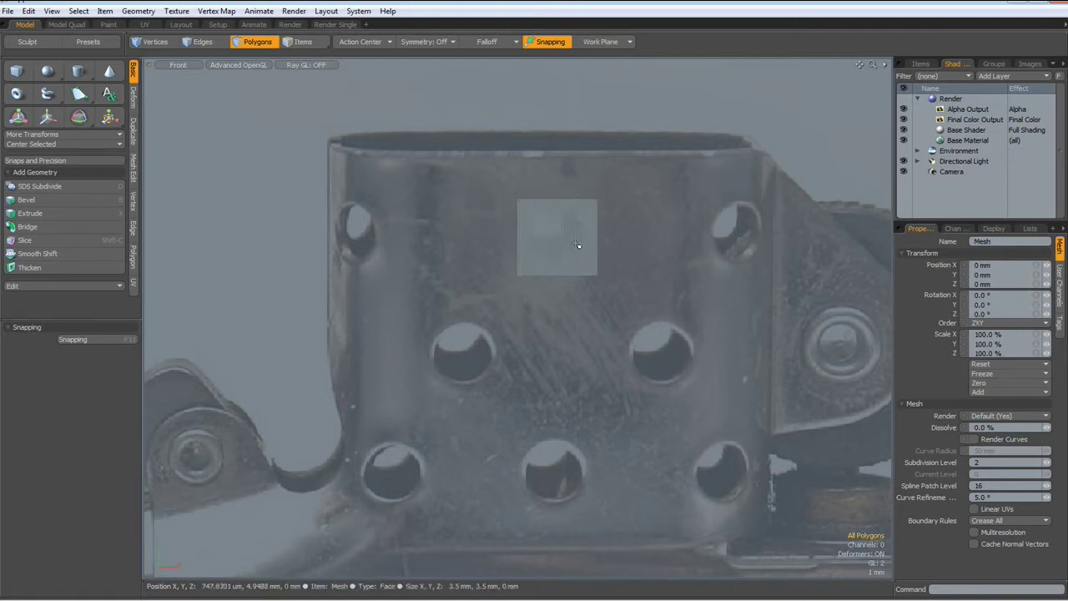
- Divide the square polygon into four triangles meeting at its centre using Spikey with strength 0
scroll(558, 251, up, 2)
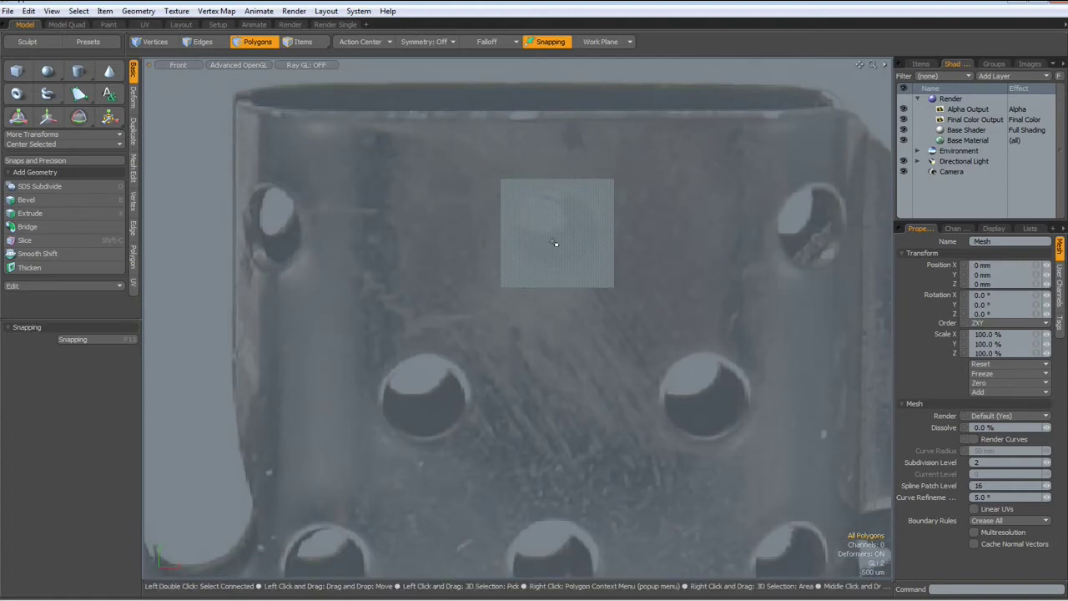
click(552, 224)
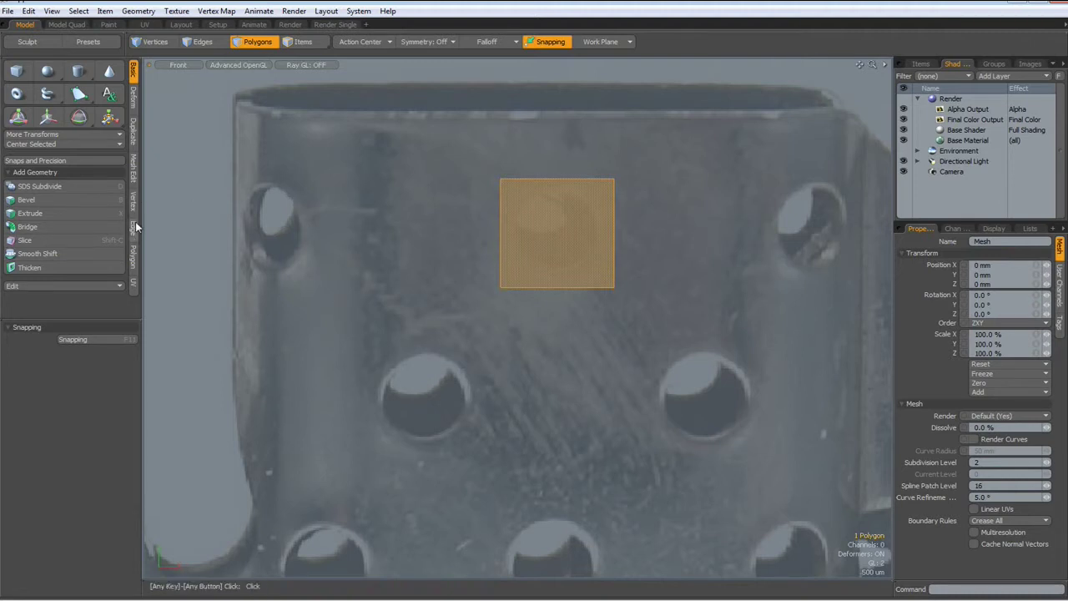
click(133, 257)
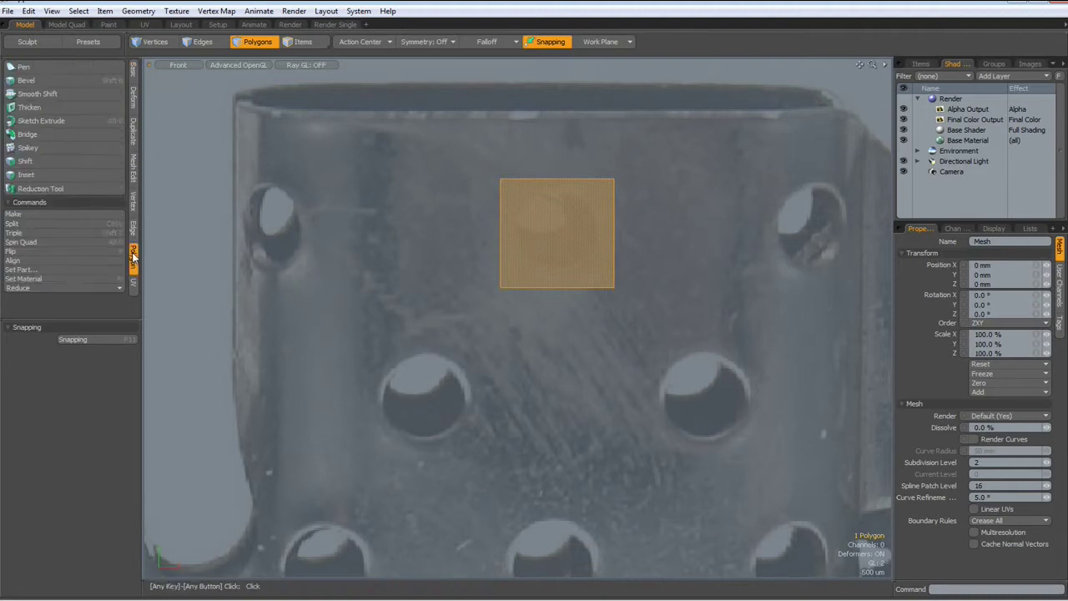
click(34, 148)
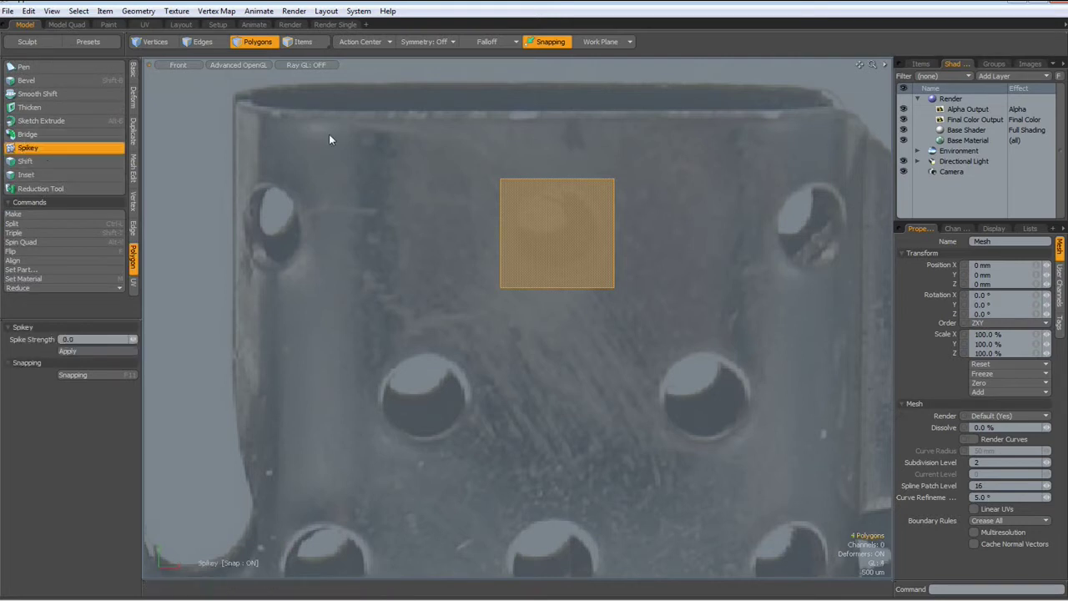
- Slice the square polygons horizontally and vertically through their centre
key(c)
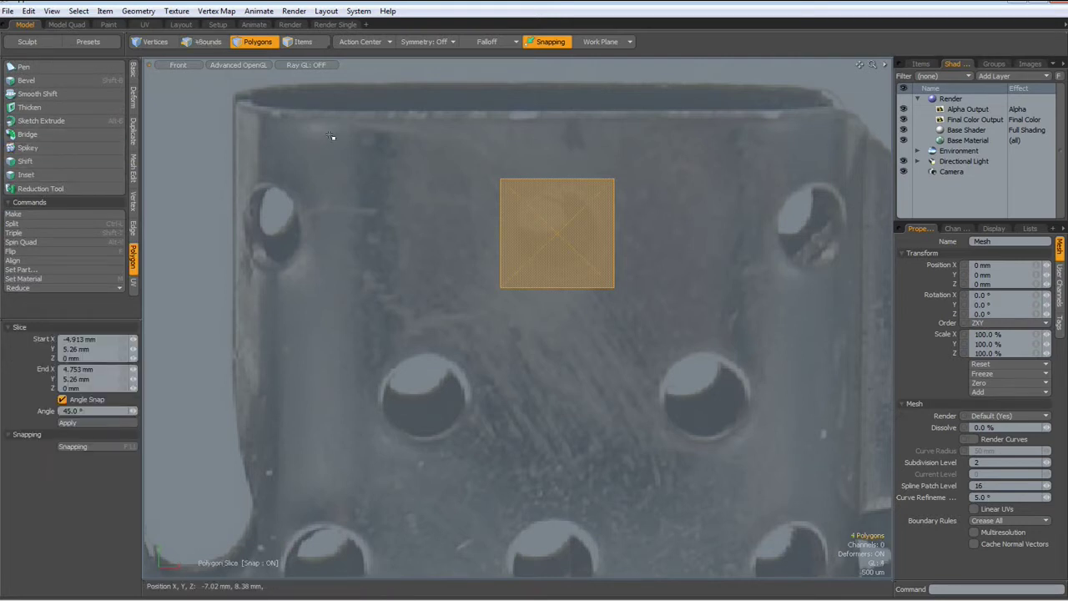
drag(479, 229, 691, 229)
drag(551, 230, 529, 233)
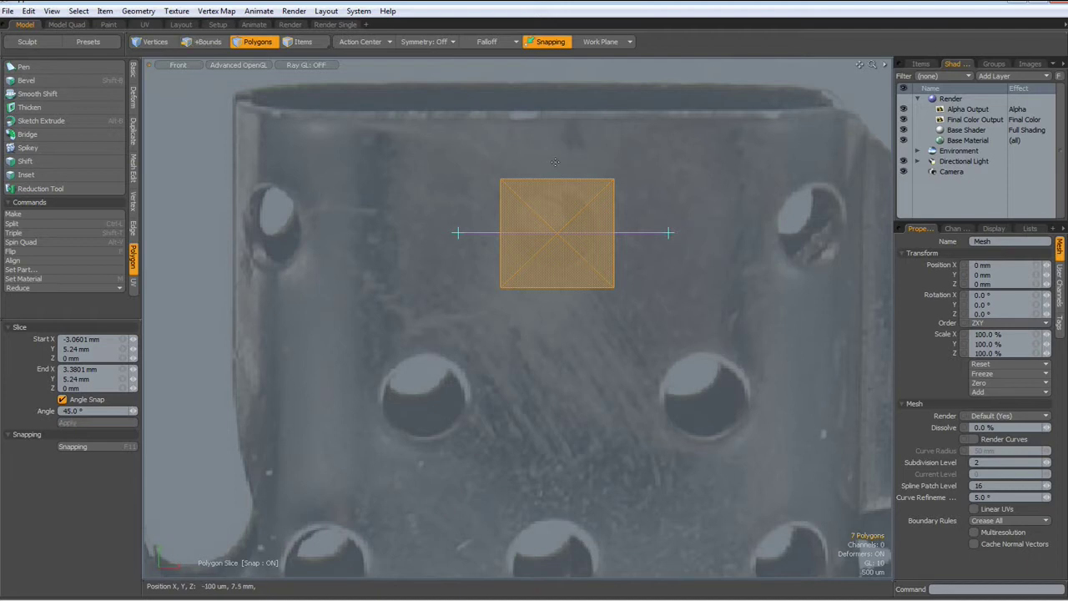
drag(559, 158, 559, 372)
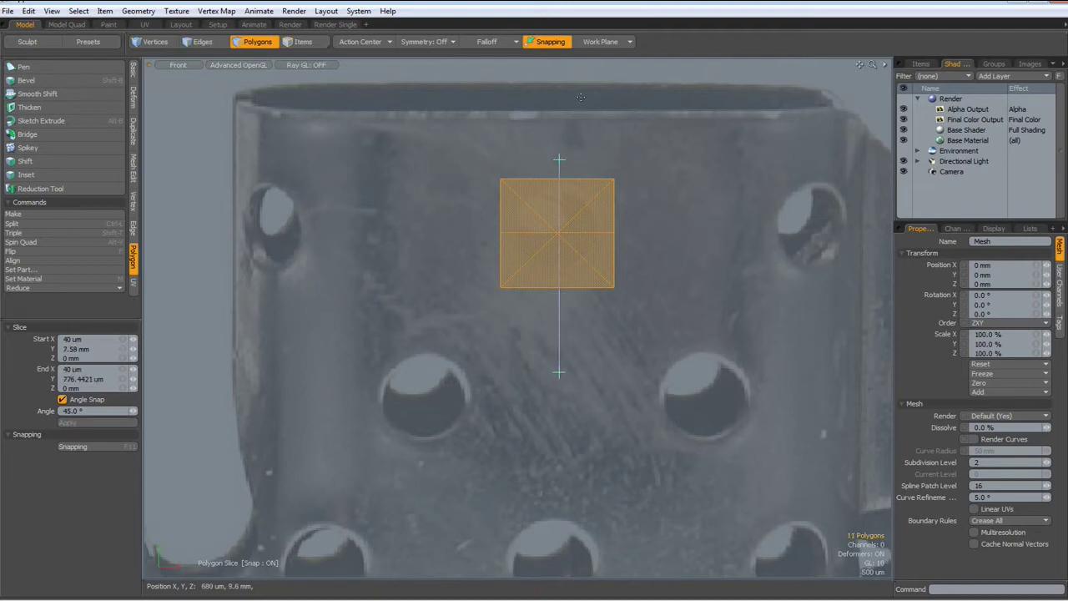
drag(557, 236, 556, 207)
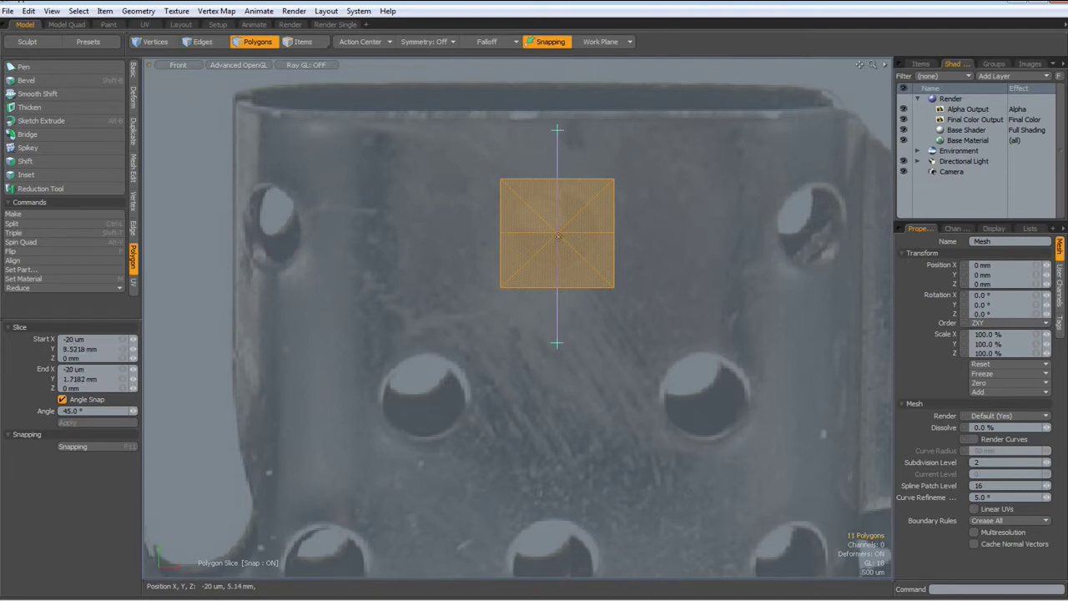
key(space)
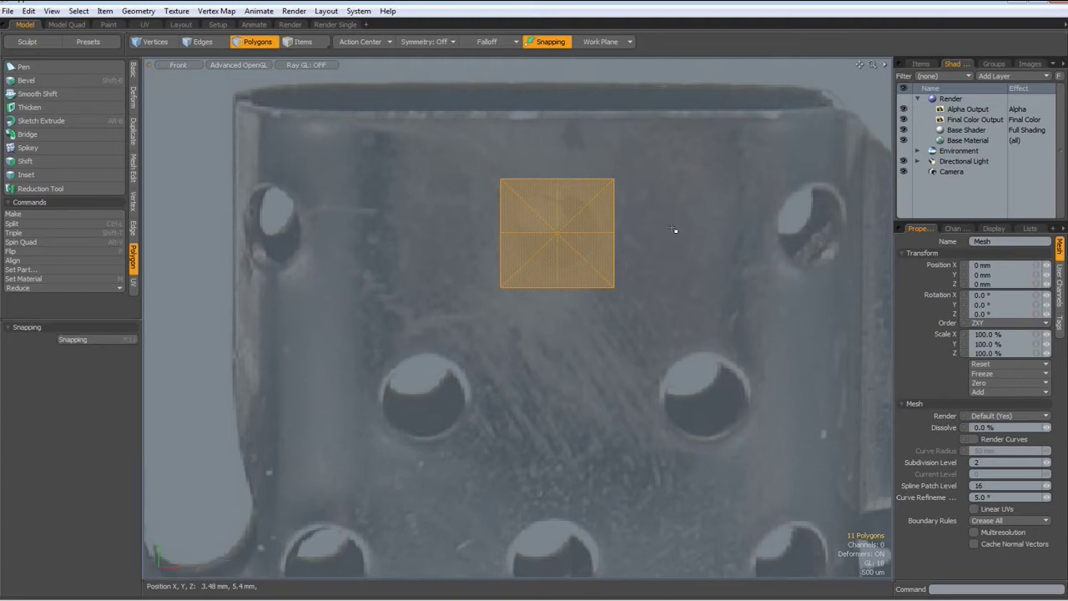
- Select the cluster of vertices at the square's centre and merge them into one
key(1)
right_drag(540, 225, 594, 258)
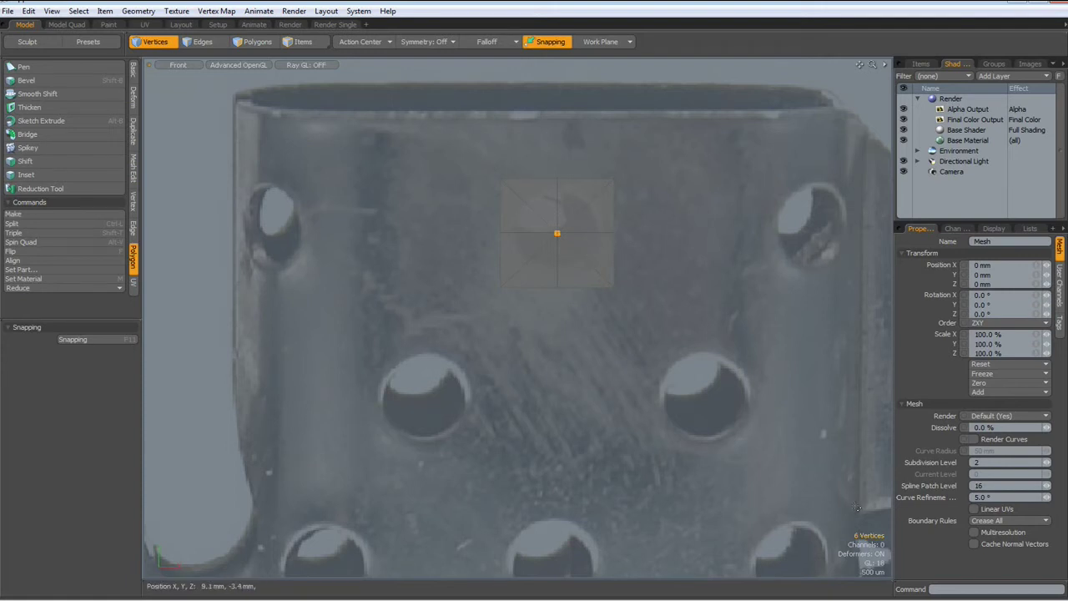
click(632, 336)
- Bevel the centre vertex with an inset of about 1.3 mm and make a polygon from the resulting ring of vertices
click(558, 233)
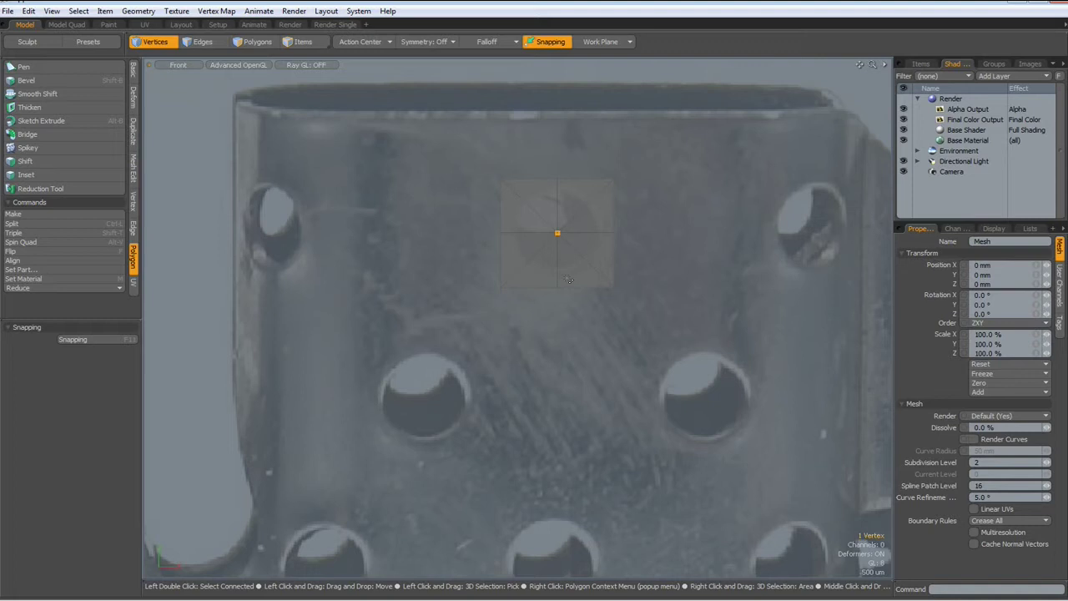
key(shift+b)
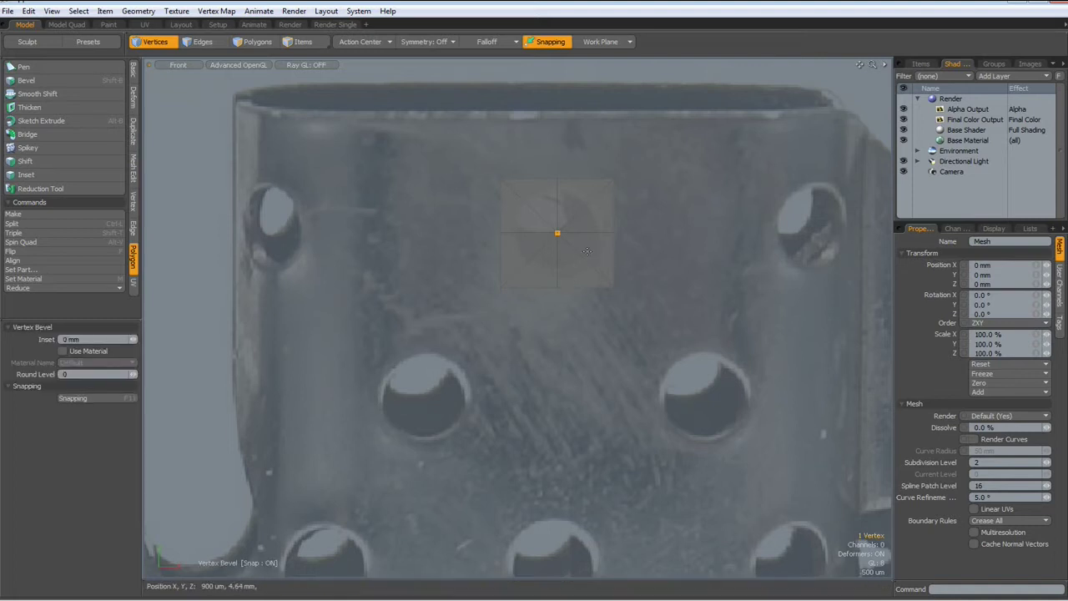
drag(587, 250, 669, 251)
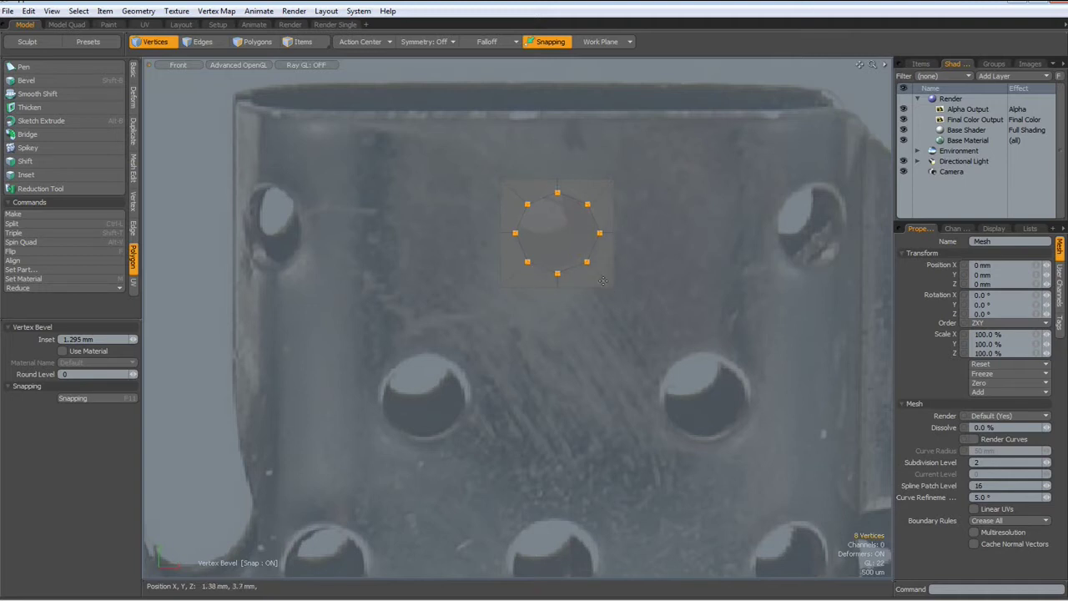
key(space)
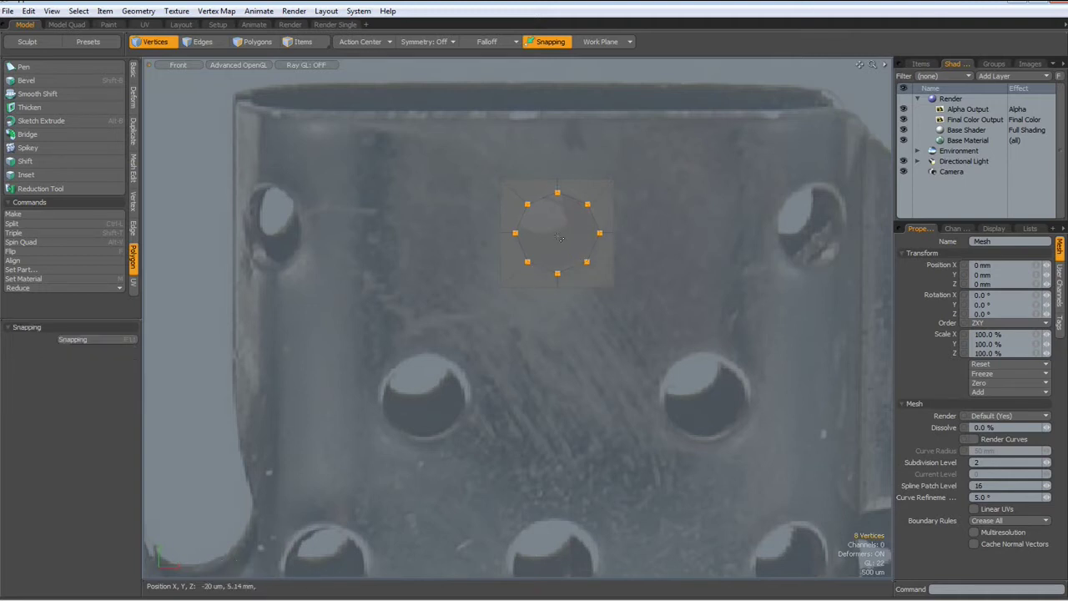
key(3)
key(p)
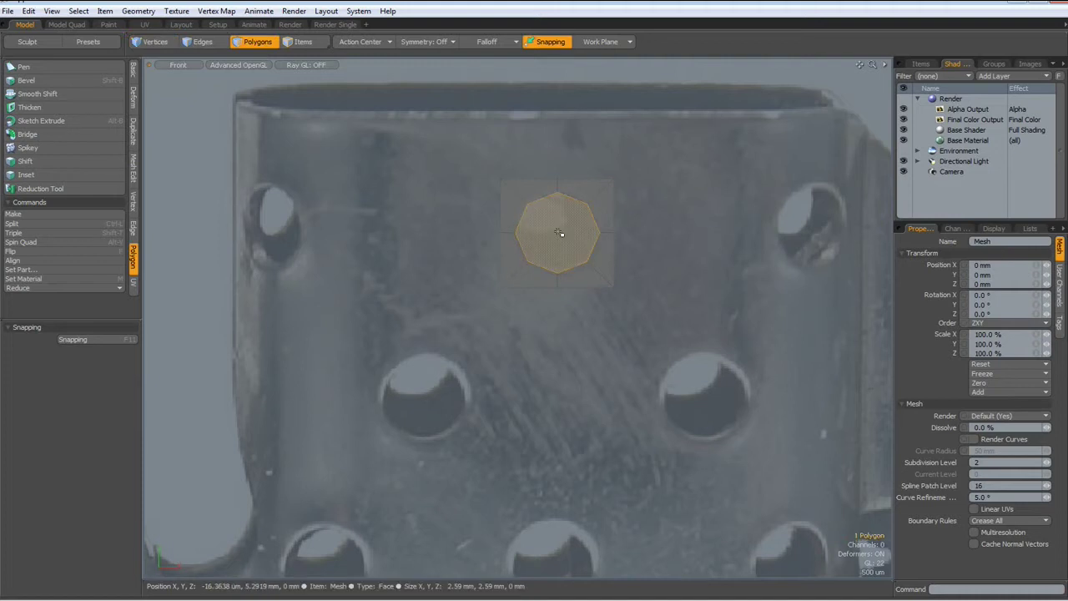
- Bevel the octagonal polygon with an inset of 140 um and delete its inner face to open the hole
key(shift+b)
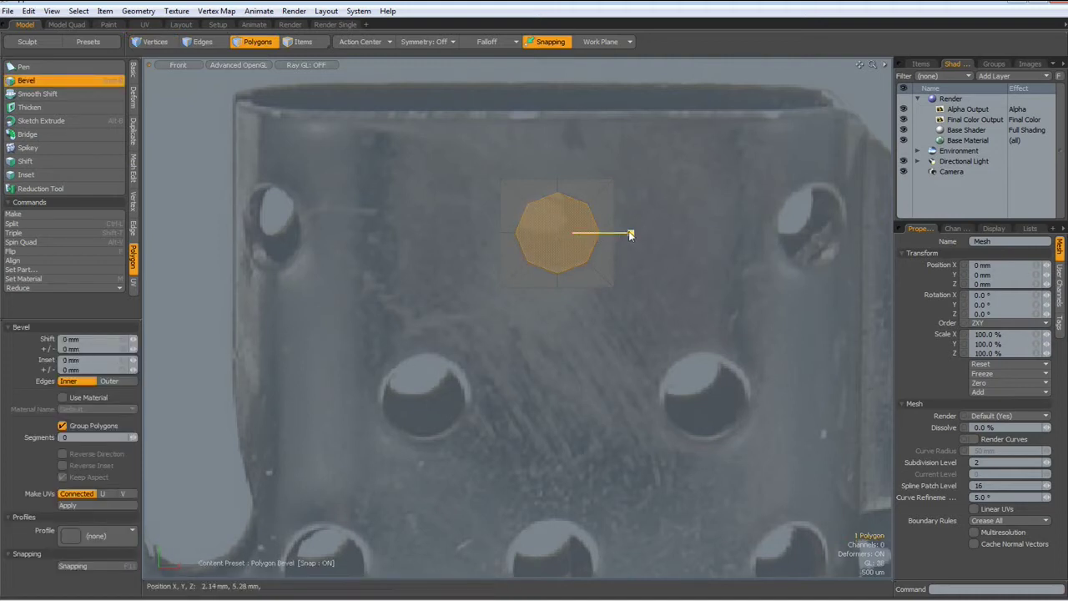
drag(630, 233, 610, 238)
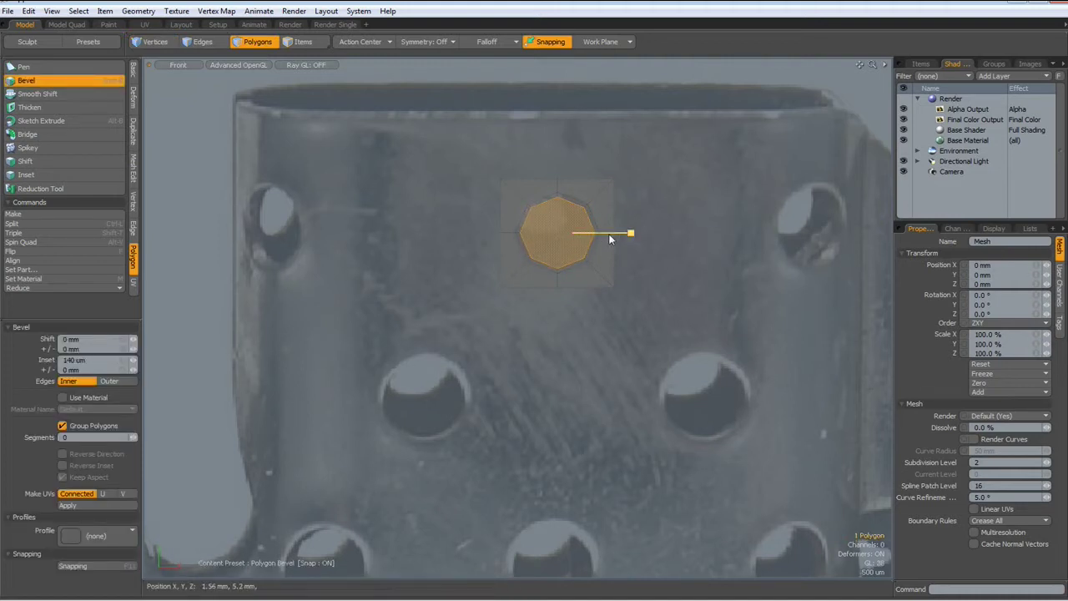
key(Delete)
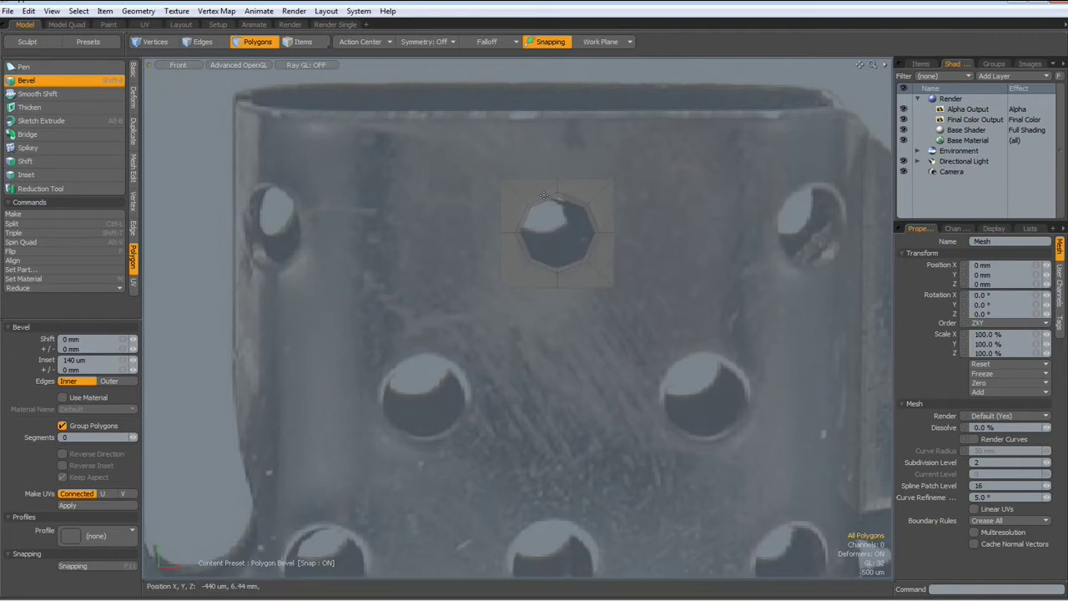
- Edge-slice the patch from the midpoints of its two upper border segments to the upper diagonal corners of the outer octagon
scroll(543, 194, up, 5)
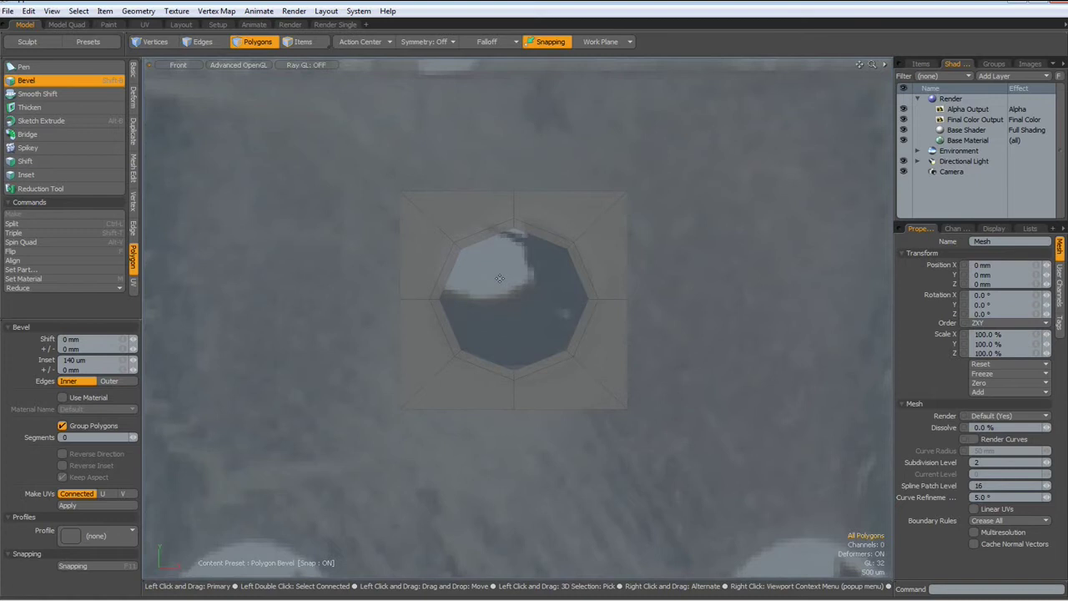
scroll(499, 278, down, 2)
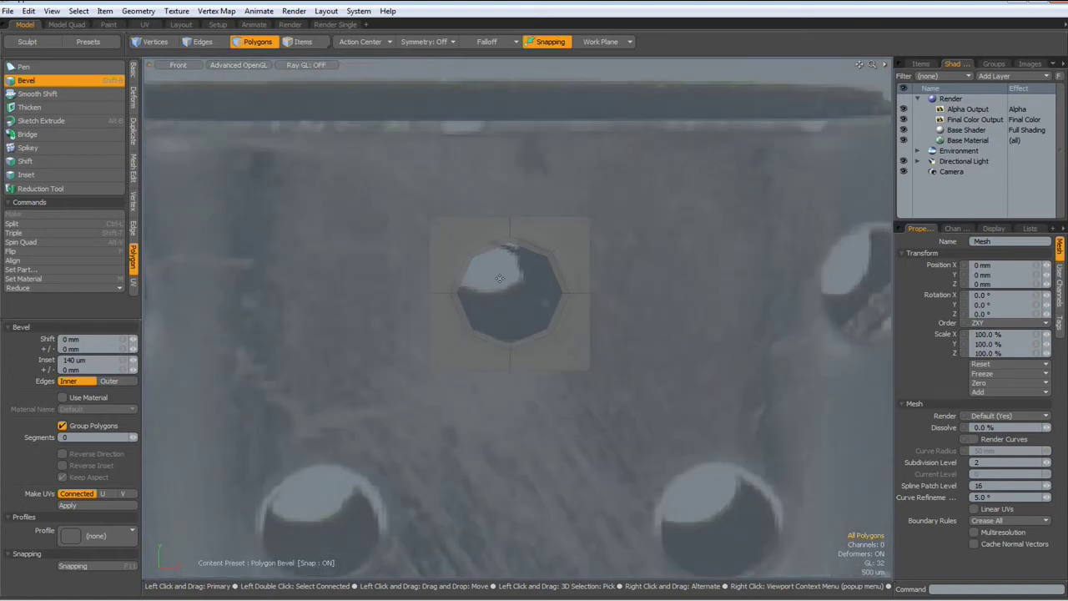
key(c)
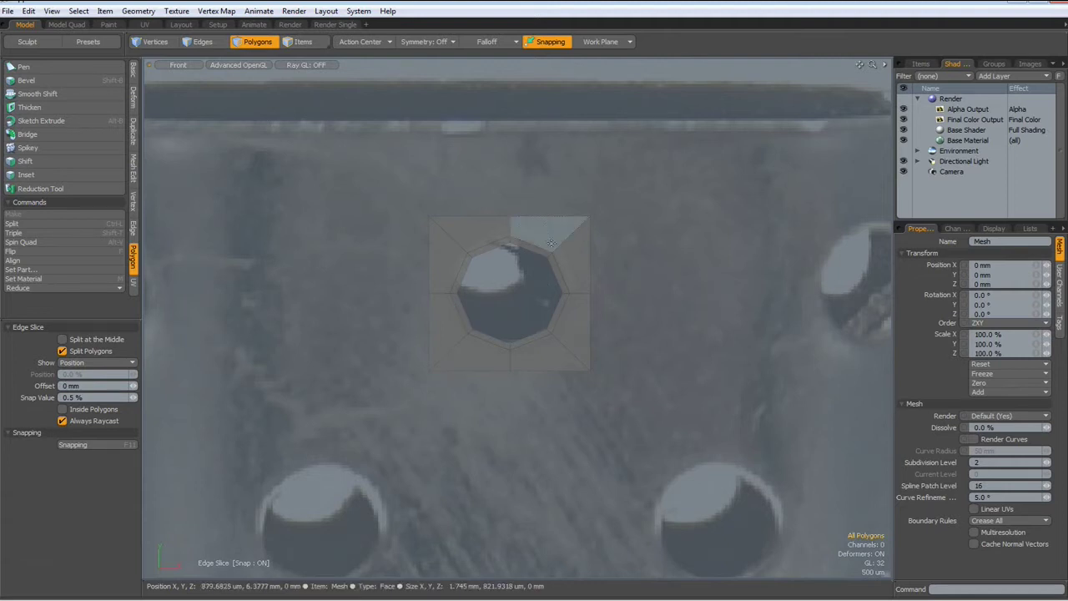
click(589, 218)
click(557, 245)
click(62, 339)
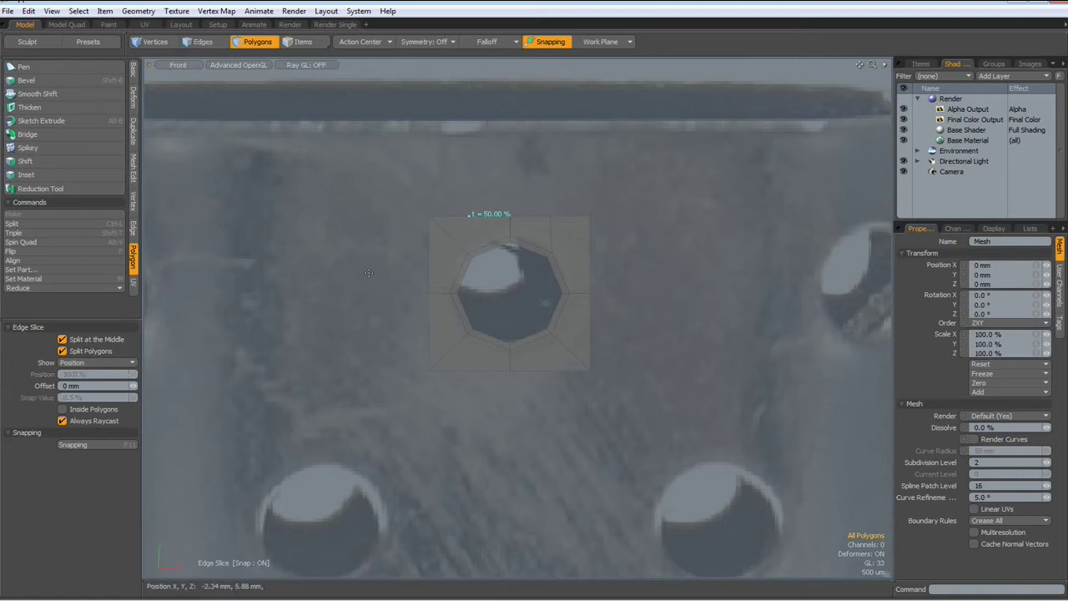
click(98, 338)
click(477, 265)
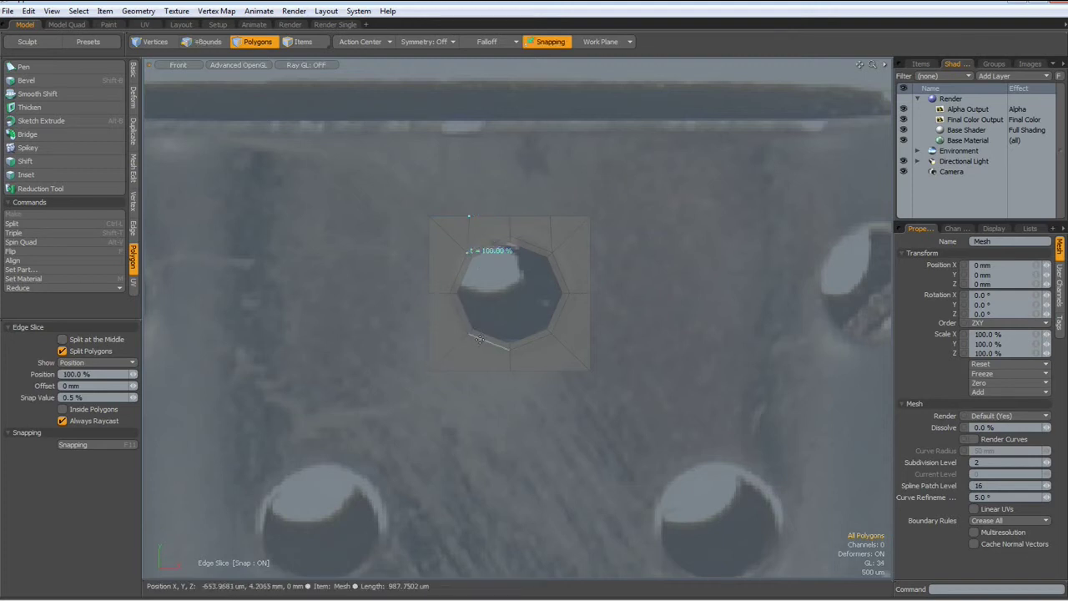
- Edge-slice from the midpoints of the two lower border segments to the lower diagonal corners of the outer octagon
click(62, 341)
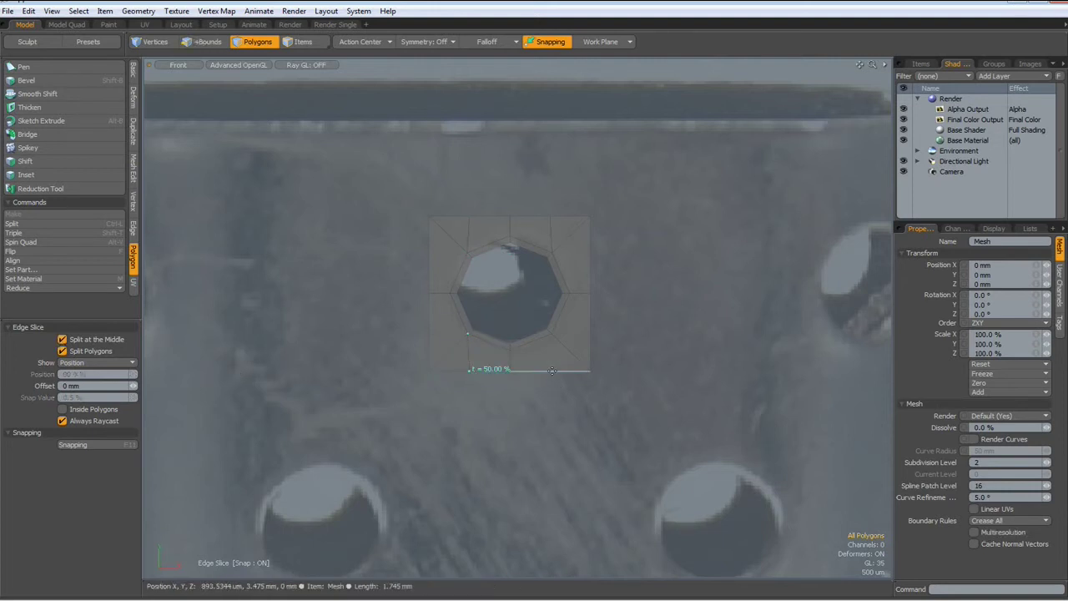
click(72, 341)
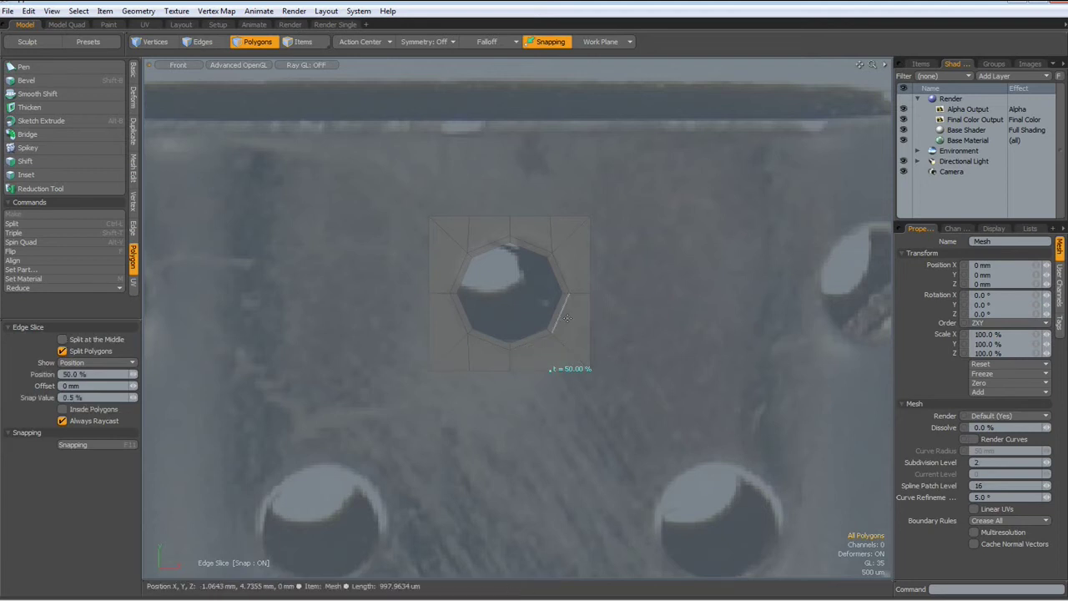
click(550, 370)
key(space)
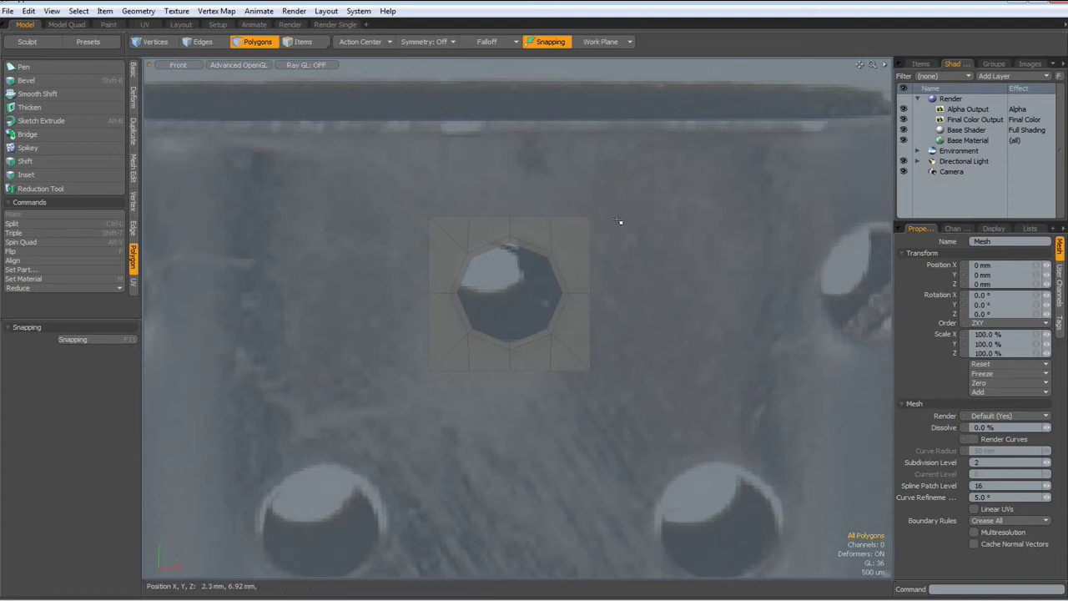
- Select the octagonal edge loop around the hole to examine it, and clear the selection
key(2)
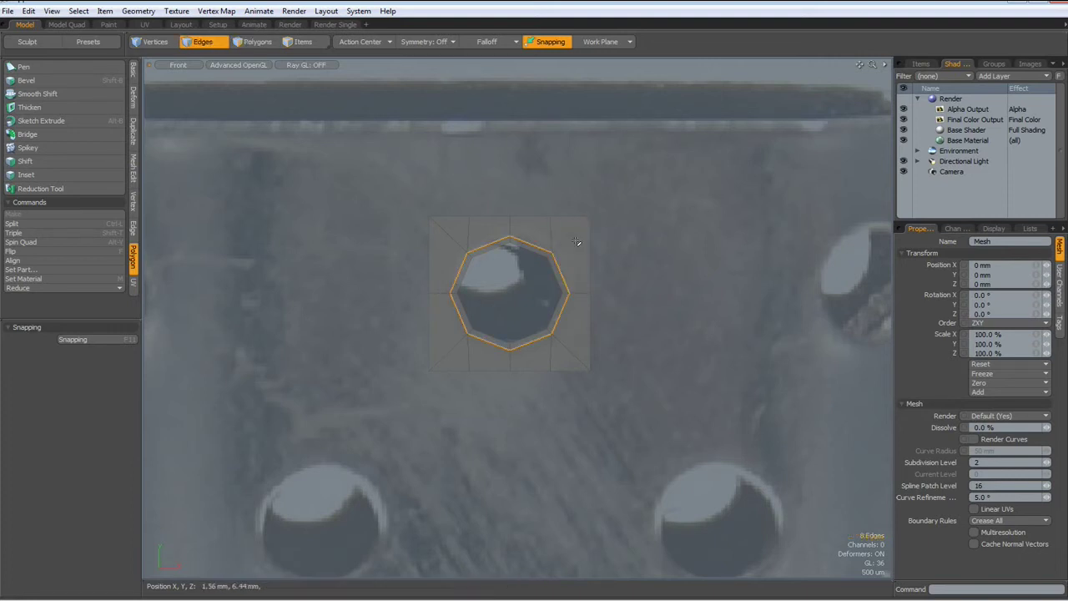
click(569, 237)
click(572, 246)
click(571, 245)
click(677, 255)
- Move the whole patch -8.9 mm in X over the chimney's upper-left hole in the backdrop
scroll(677, 254, down, 5)
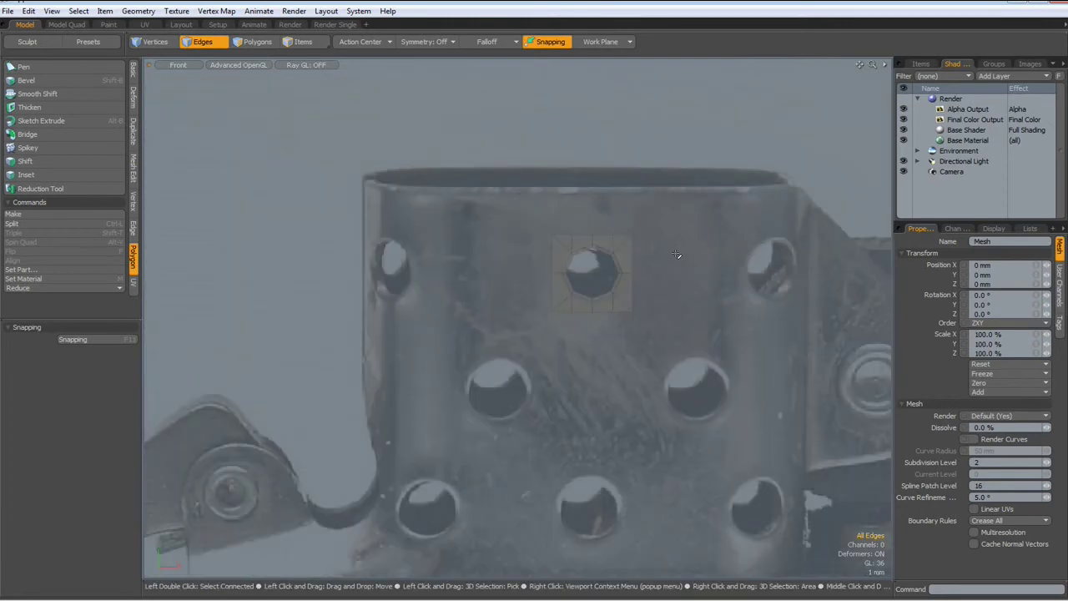
scroll(622, 272, up, 4)
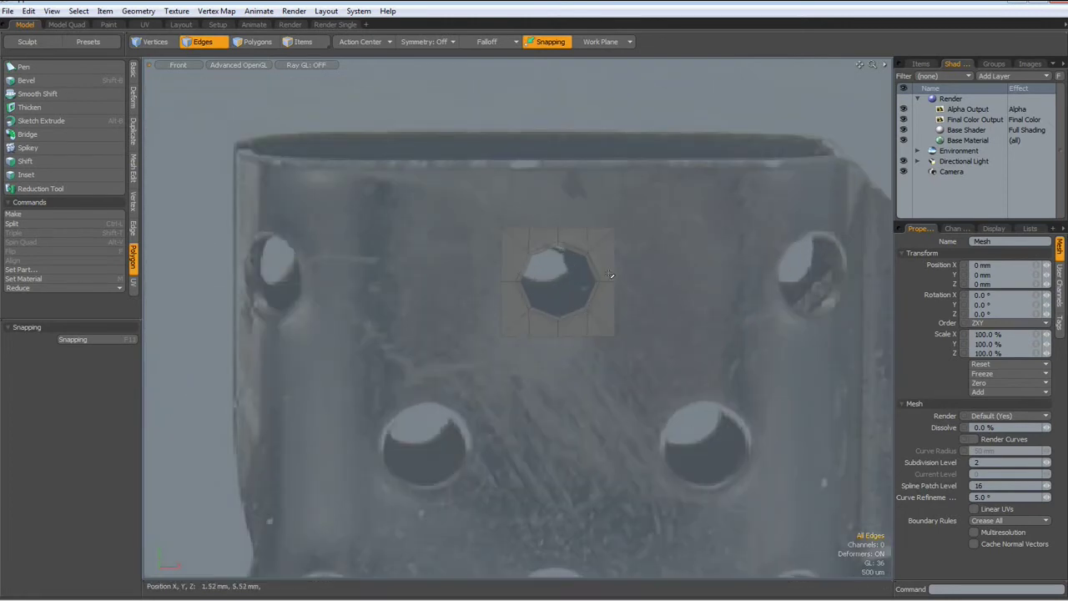
key(w)
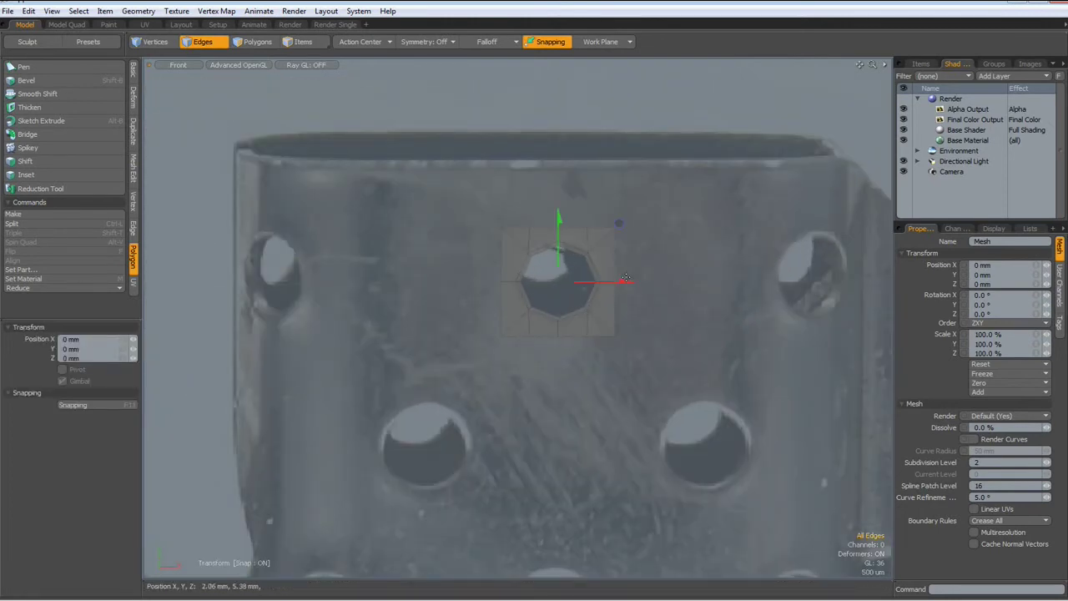
drag(624, 281, 357, 282)
drag(292, 282, 267, 282)
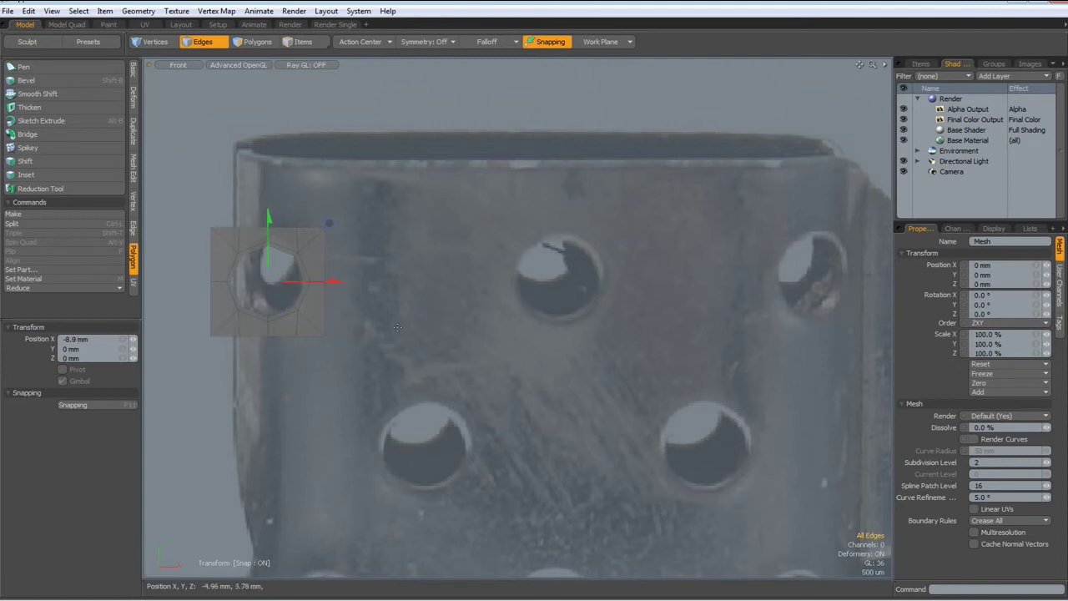
key(space)
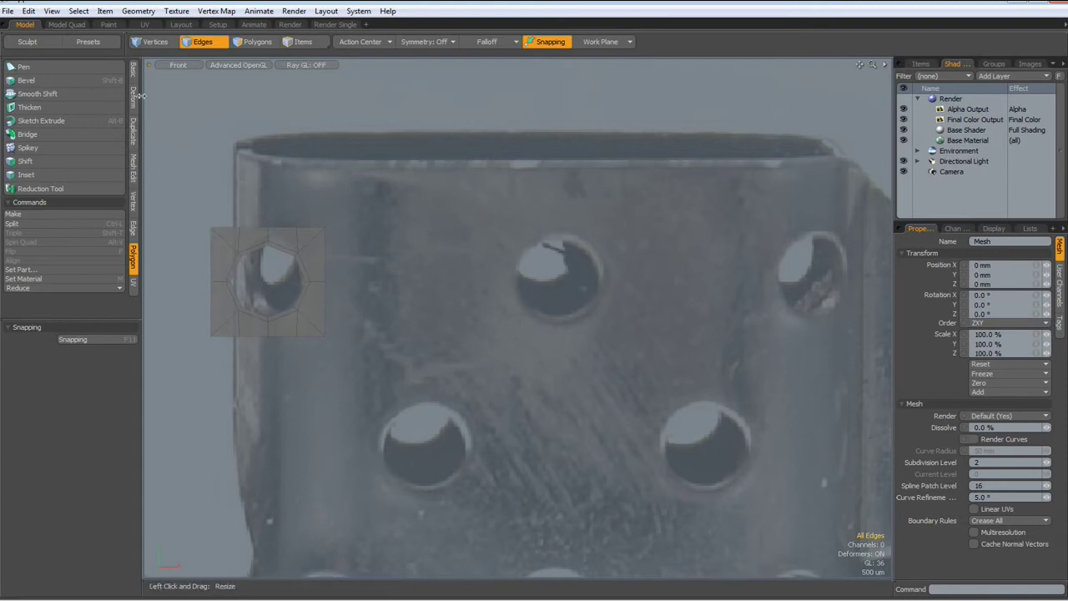
- Clone the patch twice along X, spacing the copies so the first one sits over the upper middle hole
click(132, 138)
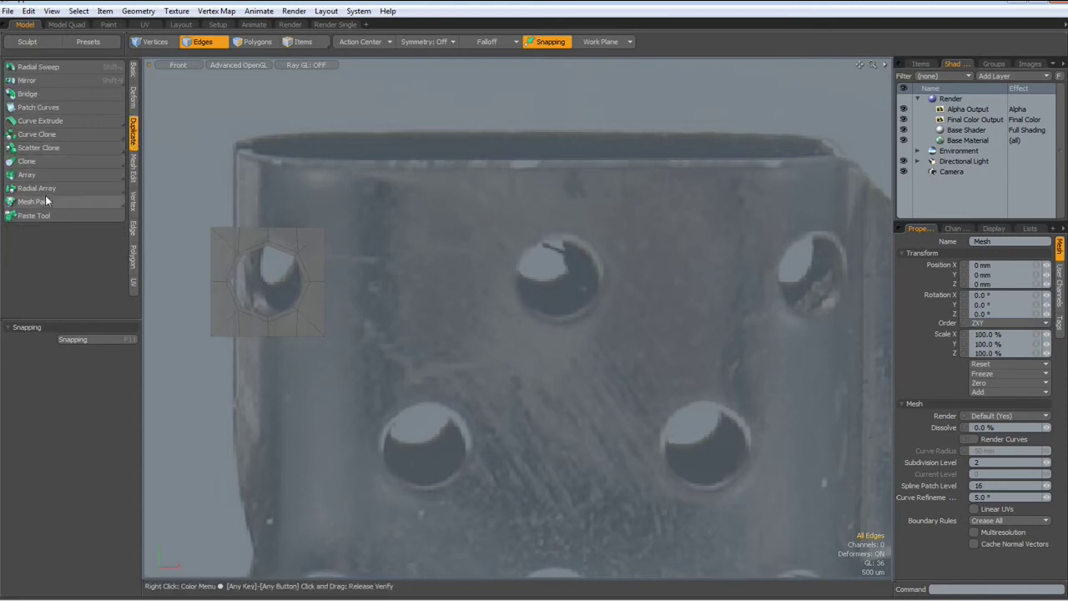
click(37, 163)
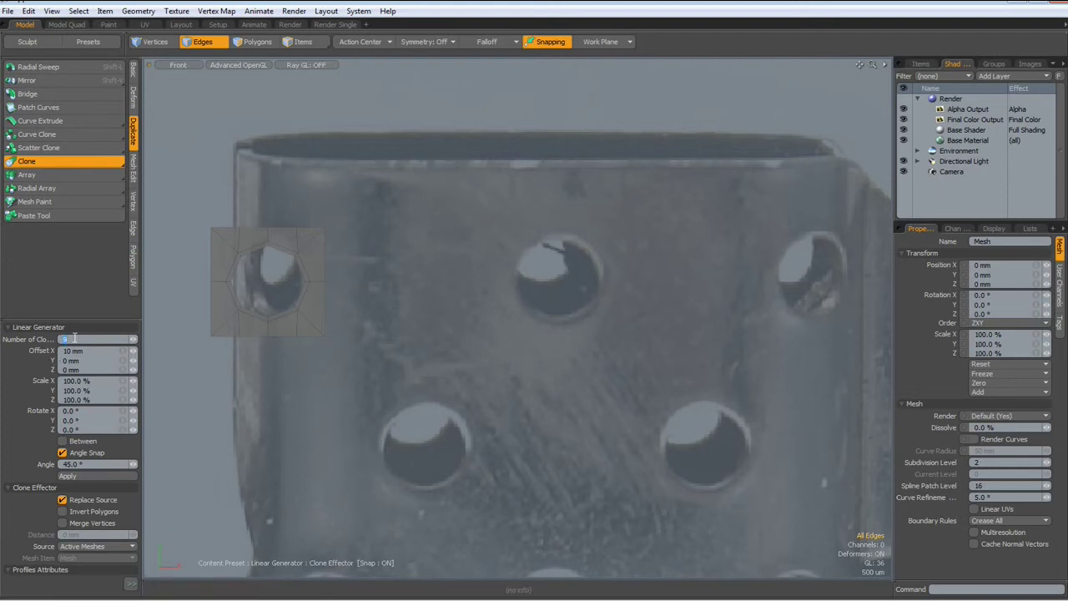
text(2)
key(Return)
drag(390, 346, 685, 346)
key(2)
key(space)
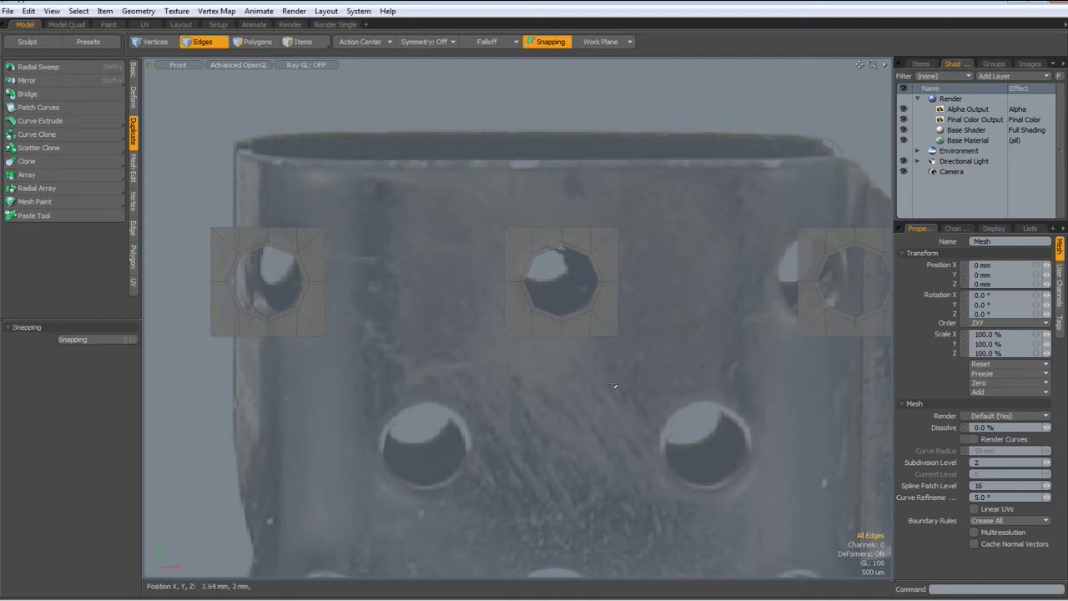
- Center the row of three patches on the X axis
scroll(321, 288, down, 3)
key(alt)
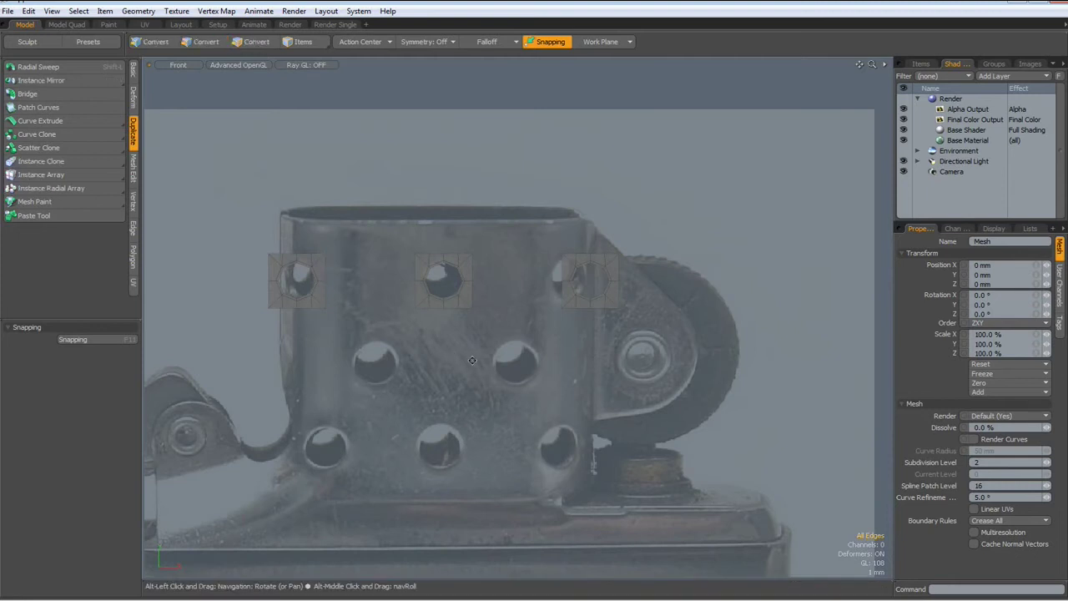
alt+drag(473, 361, 509, 297)
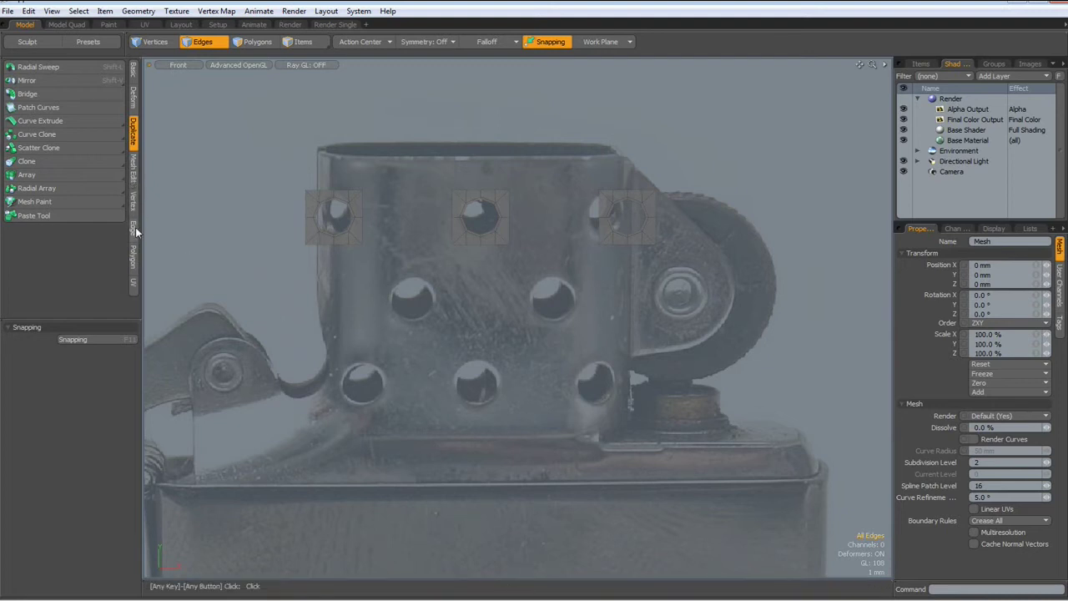
click(134, 70)
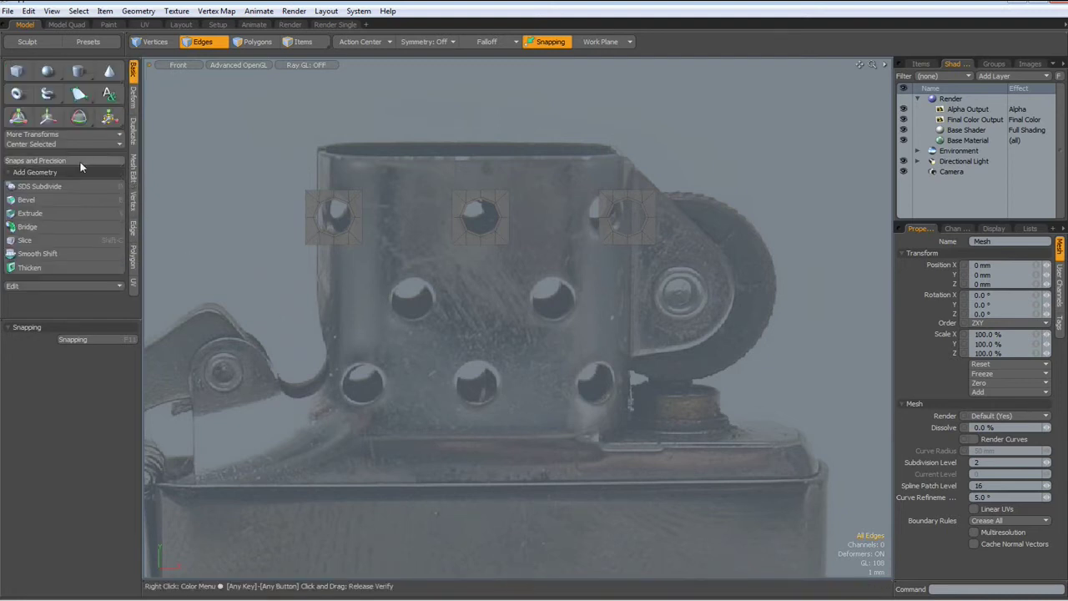
click(38, 144)
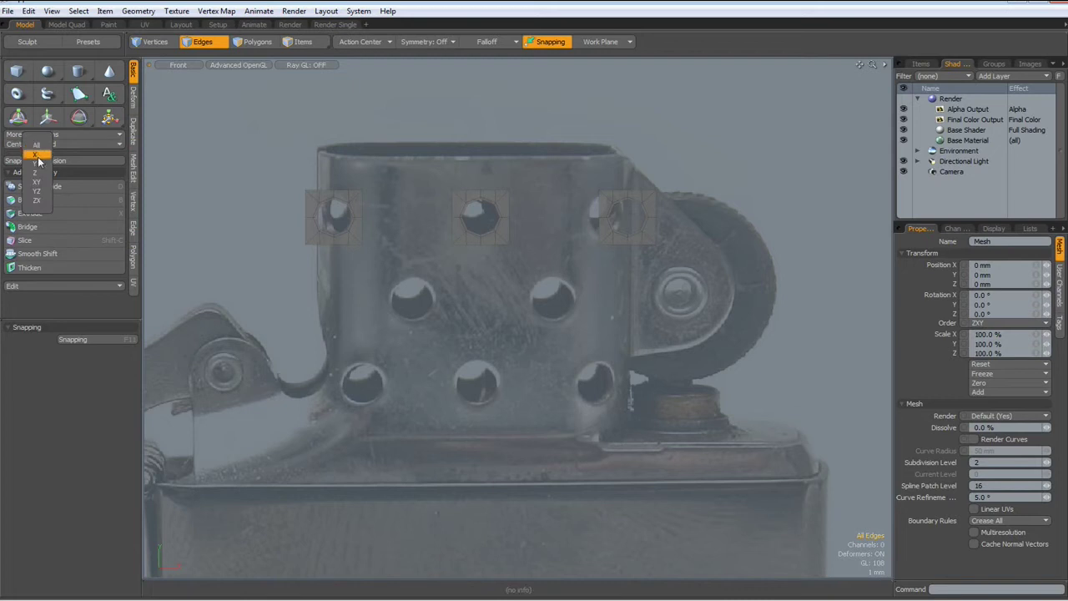
click(37, 156)
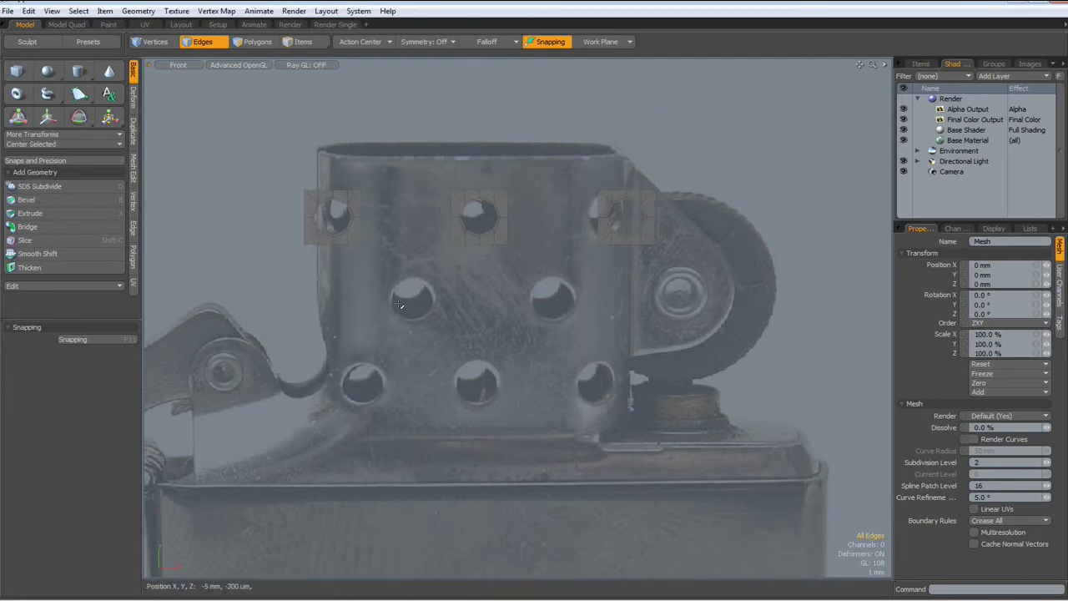
- Mirror the row of three patches across the Y axis about a centre of 0 mm, without merging vertices
click(134, 127)
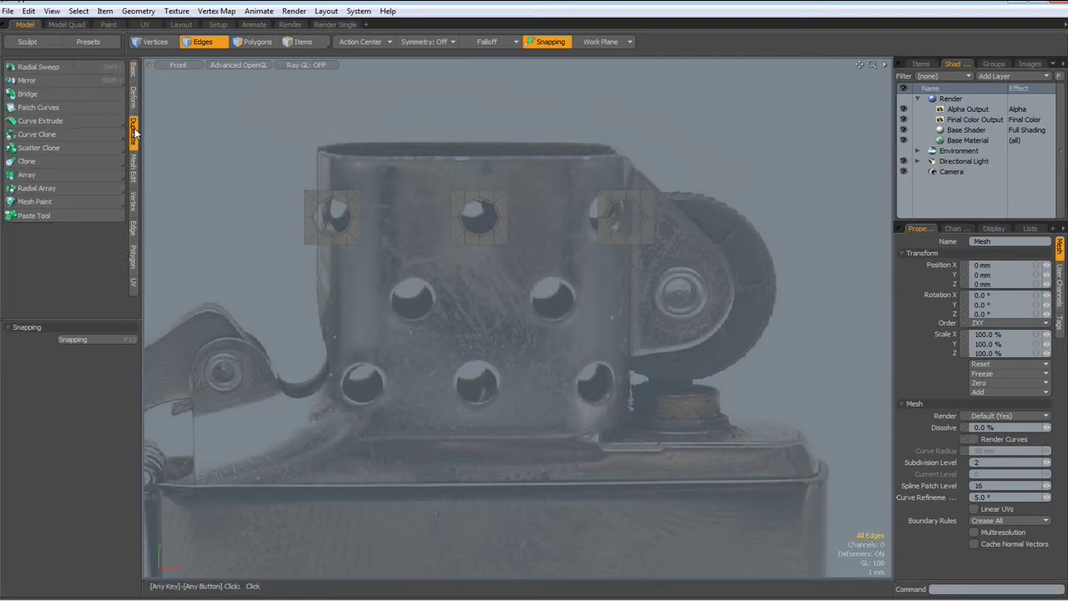
click(42, 79)
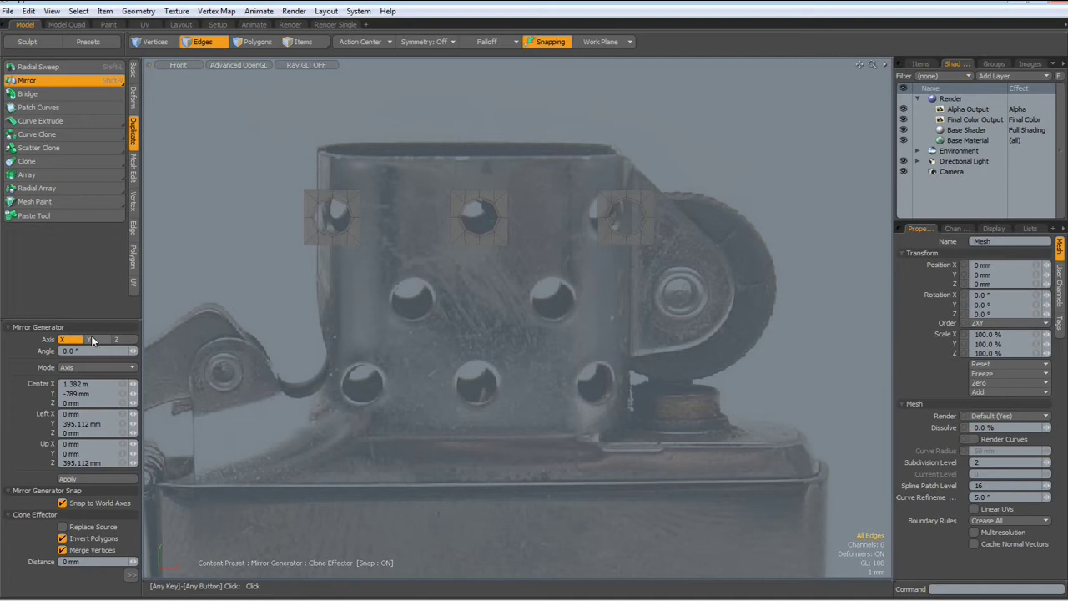
click(96, 479)
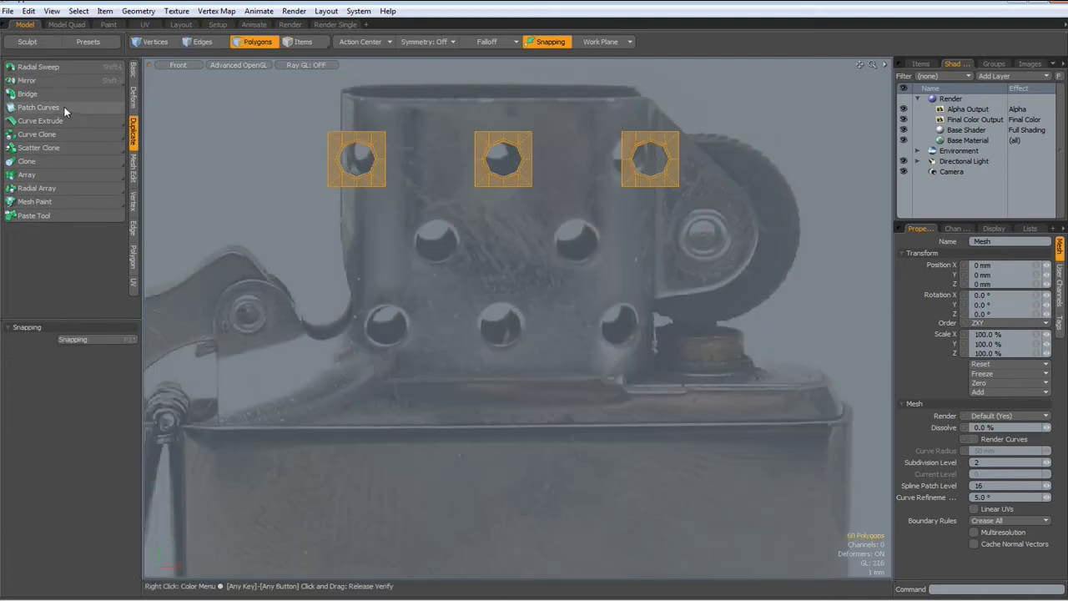
click(62, 78)
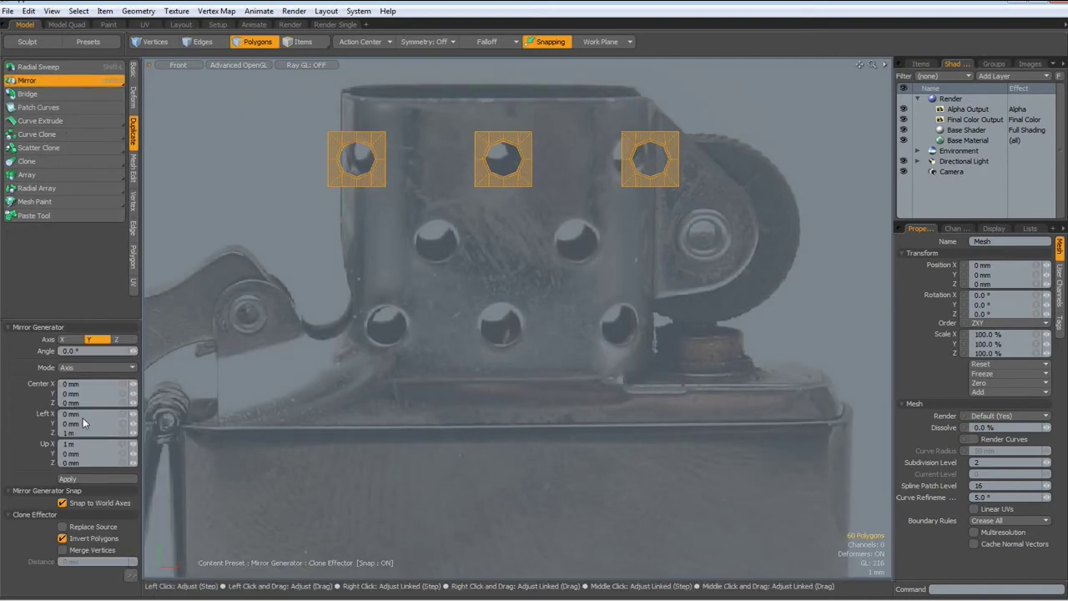
click(76, 480)
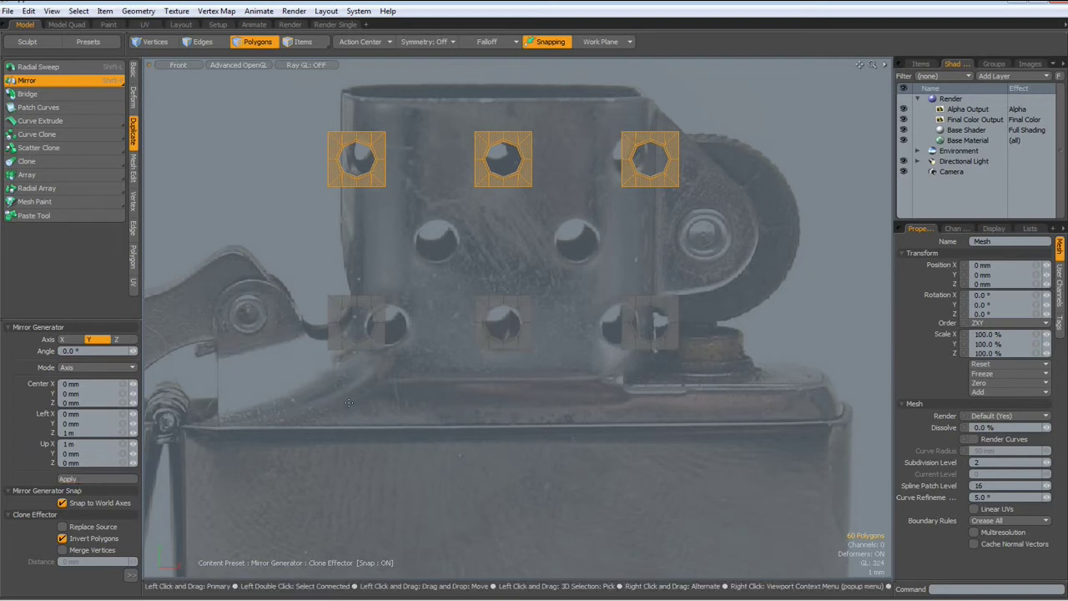
key(space)
- Duplicate the middle and right patches of the upper row in place and move the copies by X -5.55 mm, Y -5.075 mm
drag(448, 80, 774, 237)
key(ctrl)
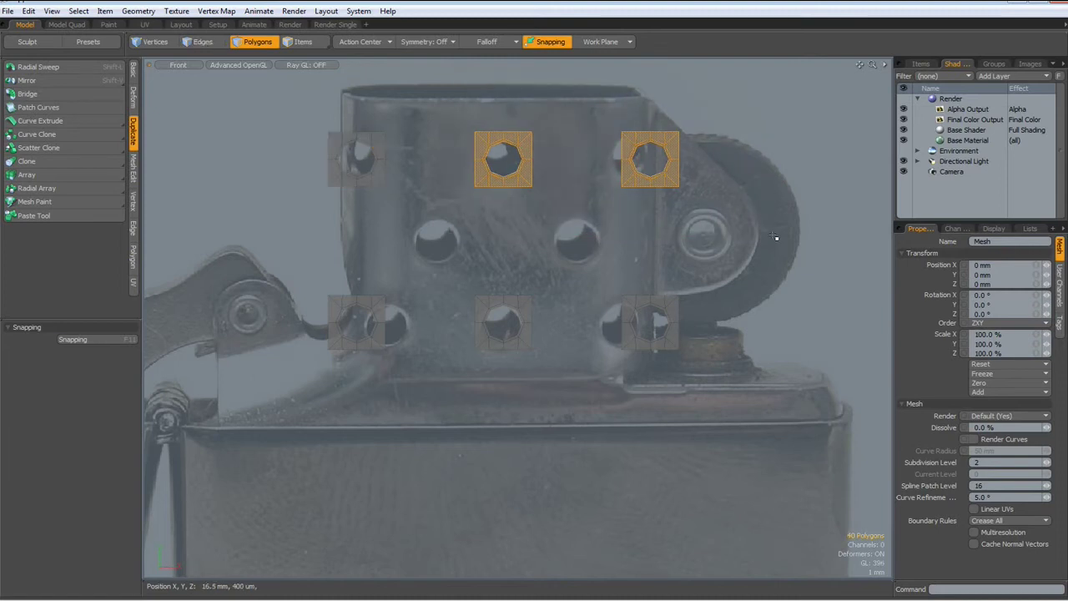
key(w)
drag(636, 95, 547, 178)
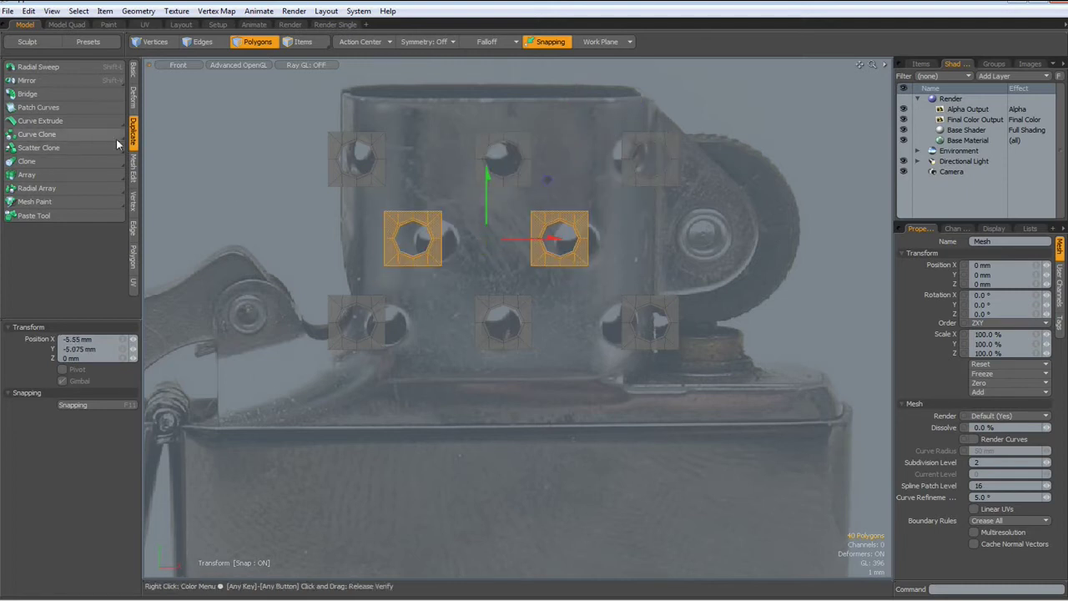
- Center the two duplicated patches in X and Y to form the middle row, and clear the selection
click(135, 69)
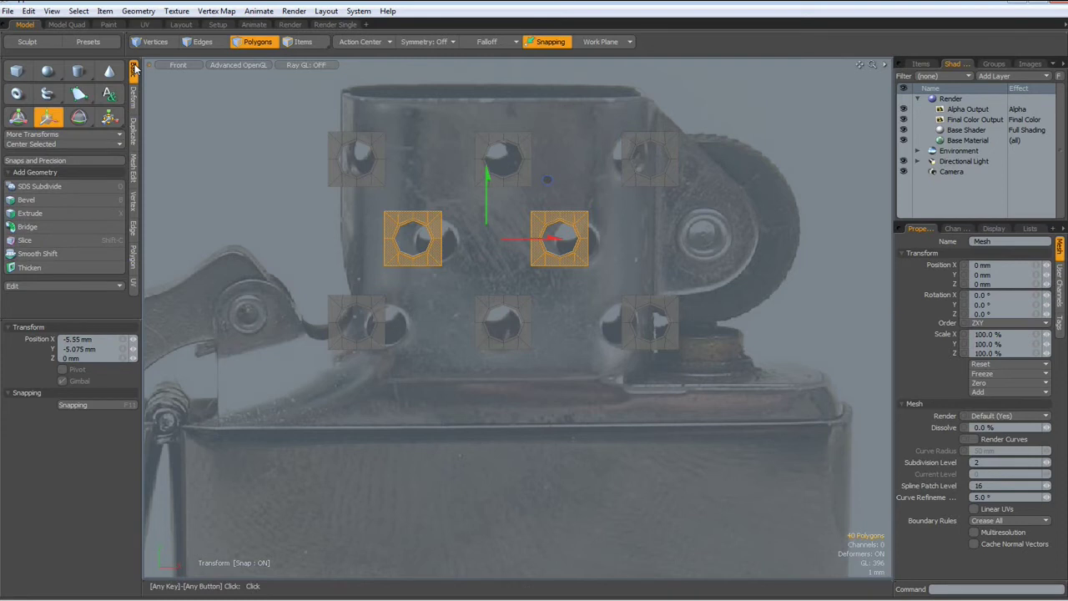
click(35, 145)
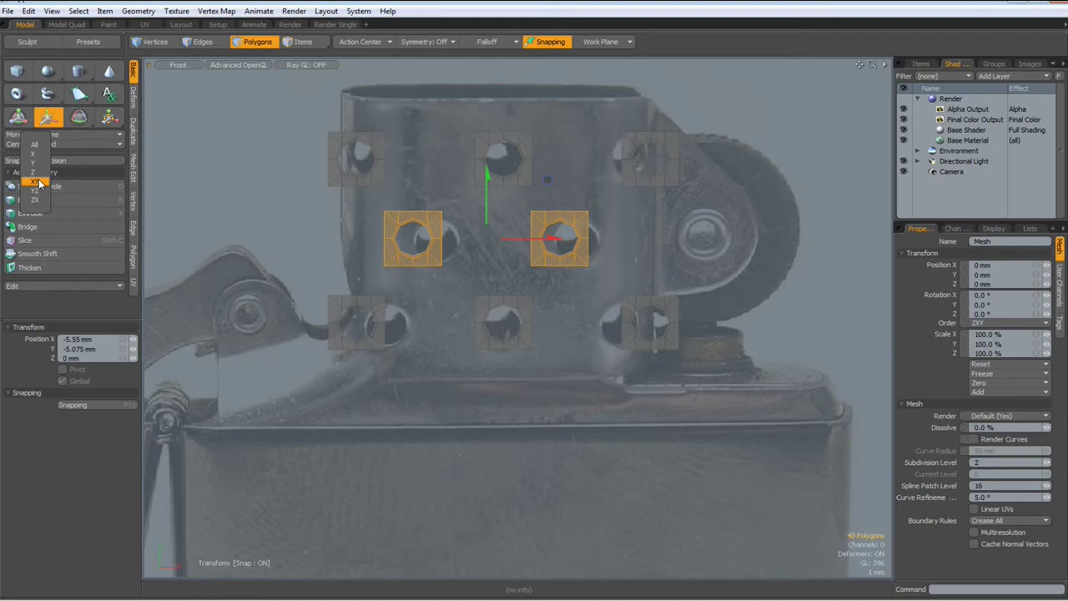
click(36, 181)
key(space)
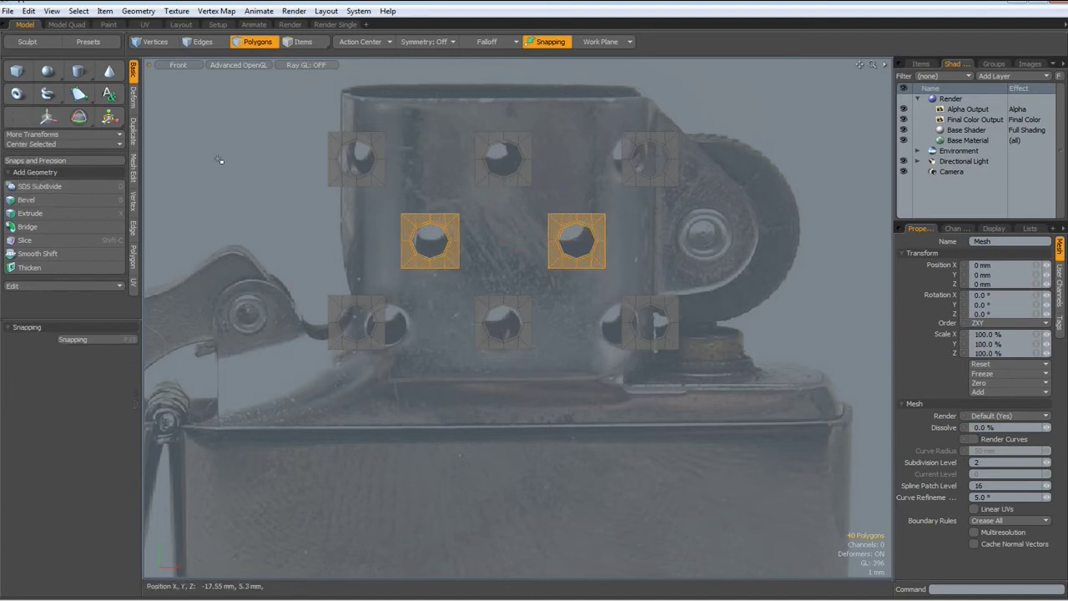
click(220, 160)
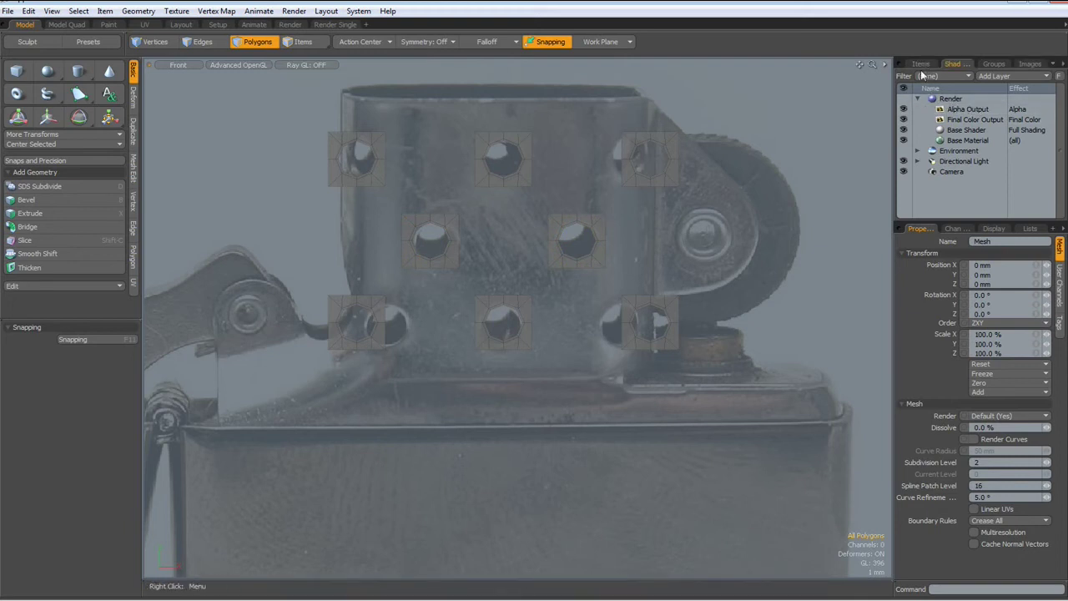
- Hide the backdrop image item
click(920, 64)
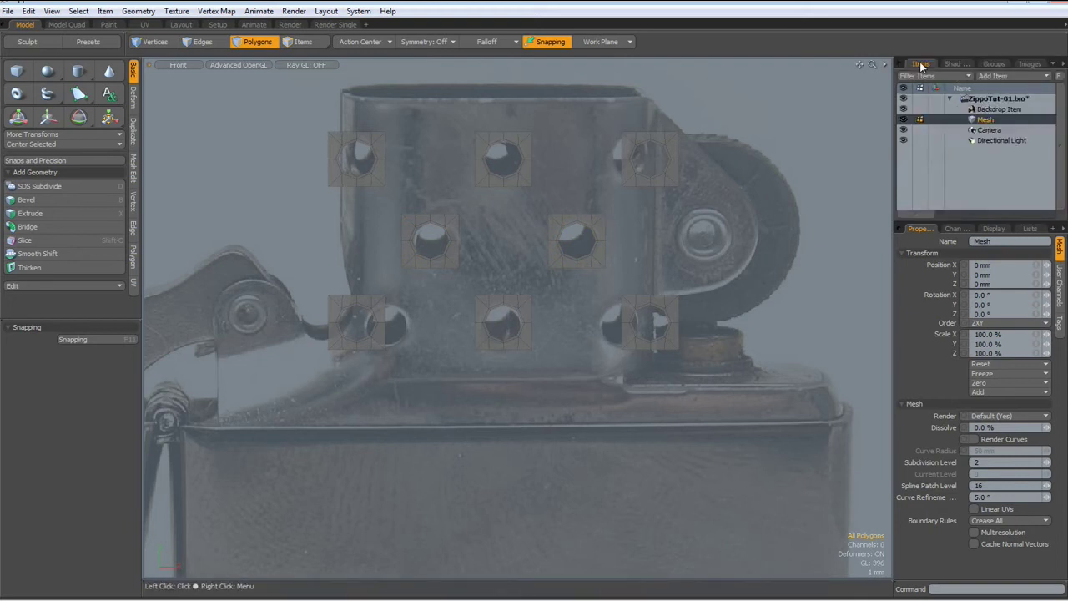
click(904, 109)
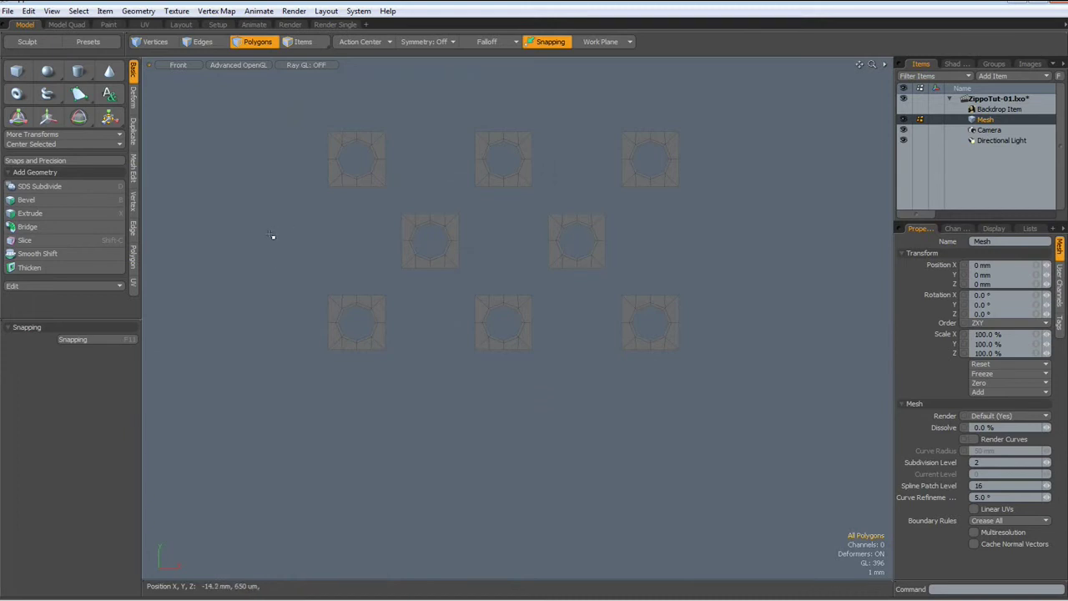
- Delete the lower-half polygons and then the right-half polygons of the hole pattern, keeping only its upper-left quarter
drag(267, 234, 796, 486)
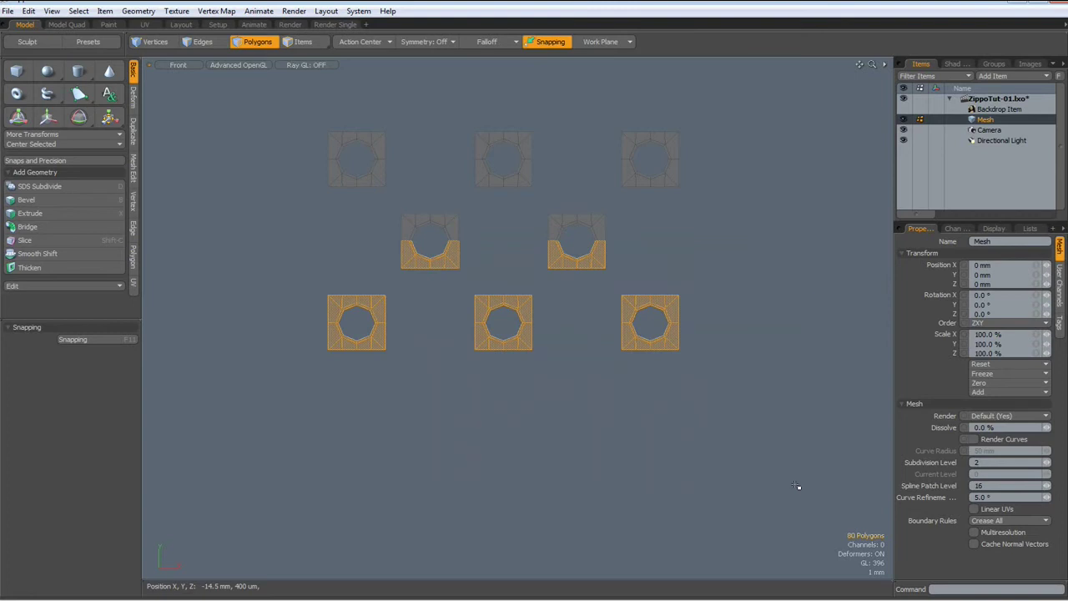
key(Delete)
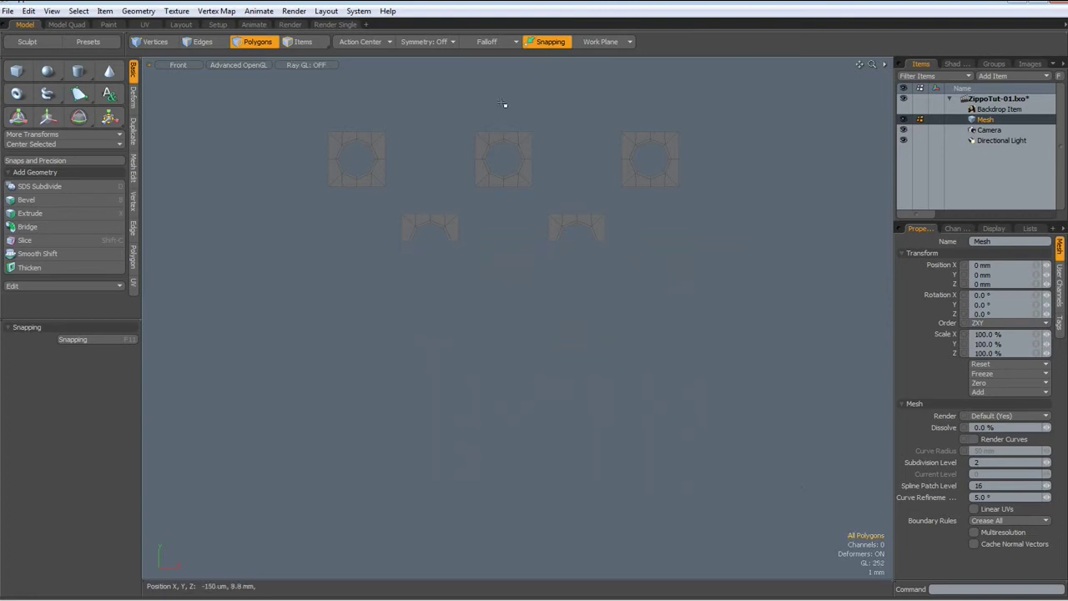
drag(495, 87, 779, 286)
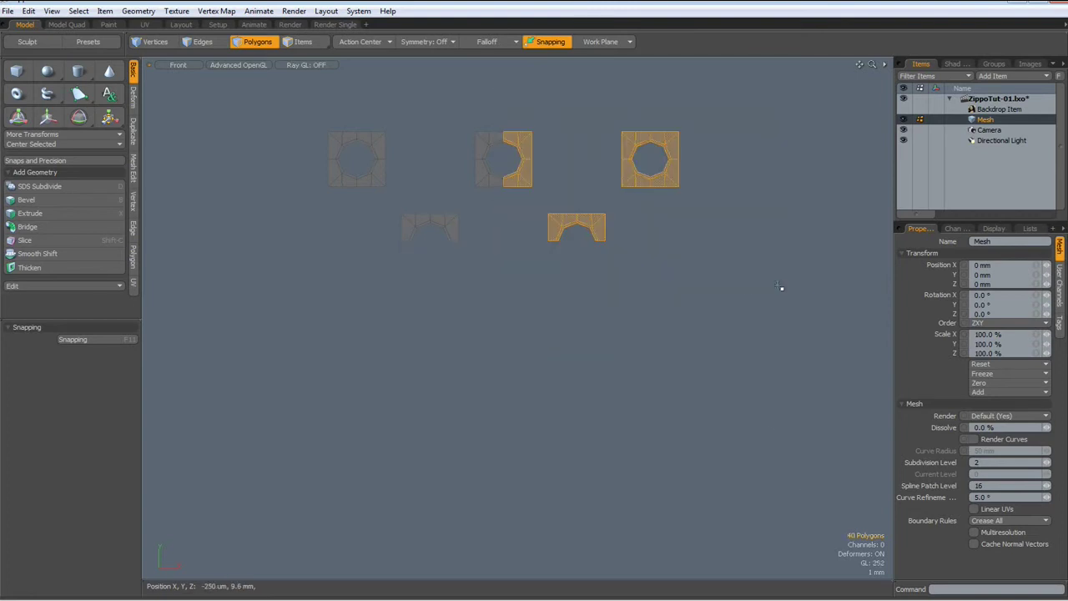
key(Delete)
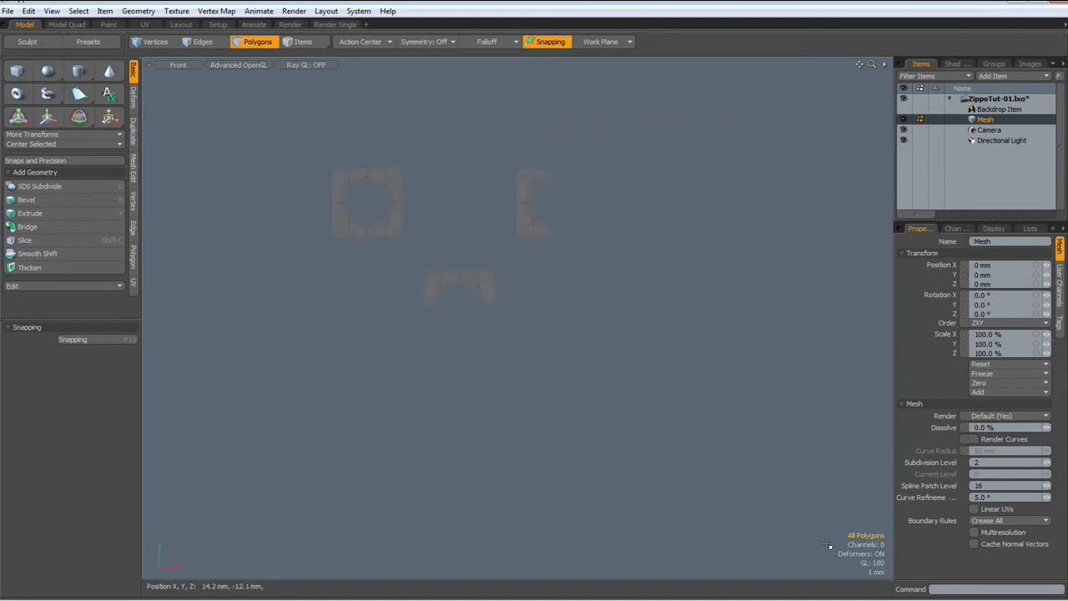
- Bridge the two facing vertical edge pairs between the full upper patch and the half patch beside it
key(alt)
scroll(538, 309, up, 2)
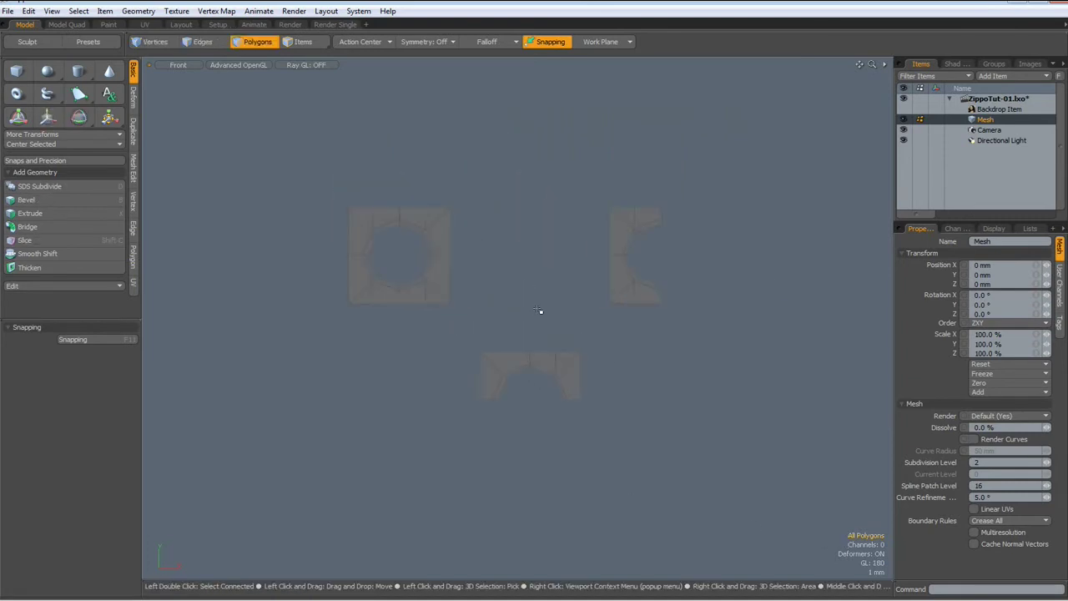
key(2)
click(422, 187)
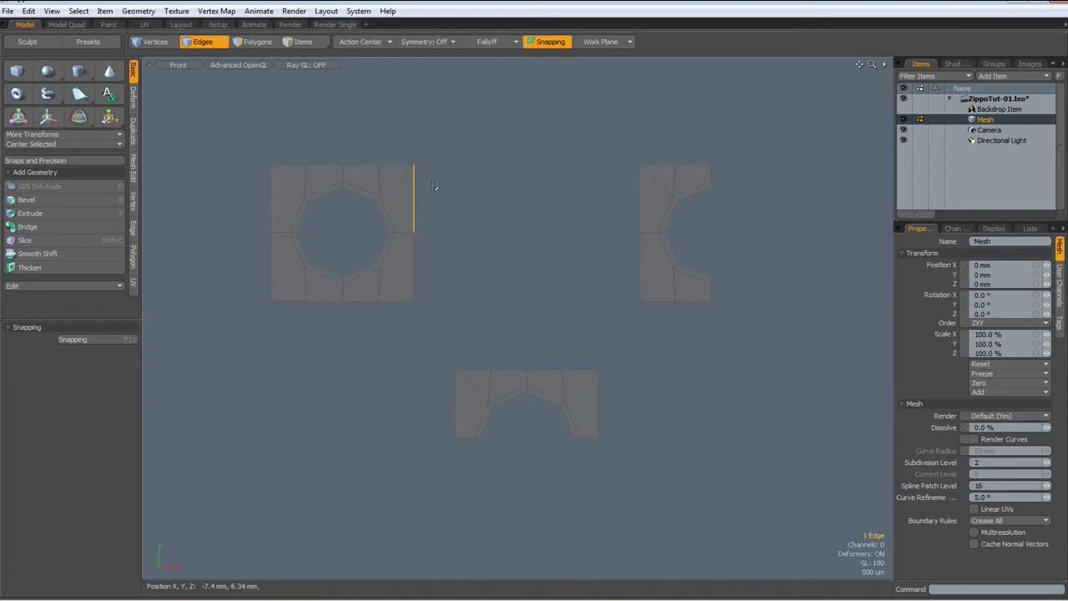
shift+click(412, 262)
shift+click(640, 198)
shift+click(635, 278)
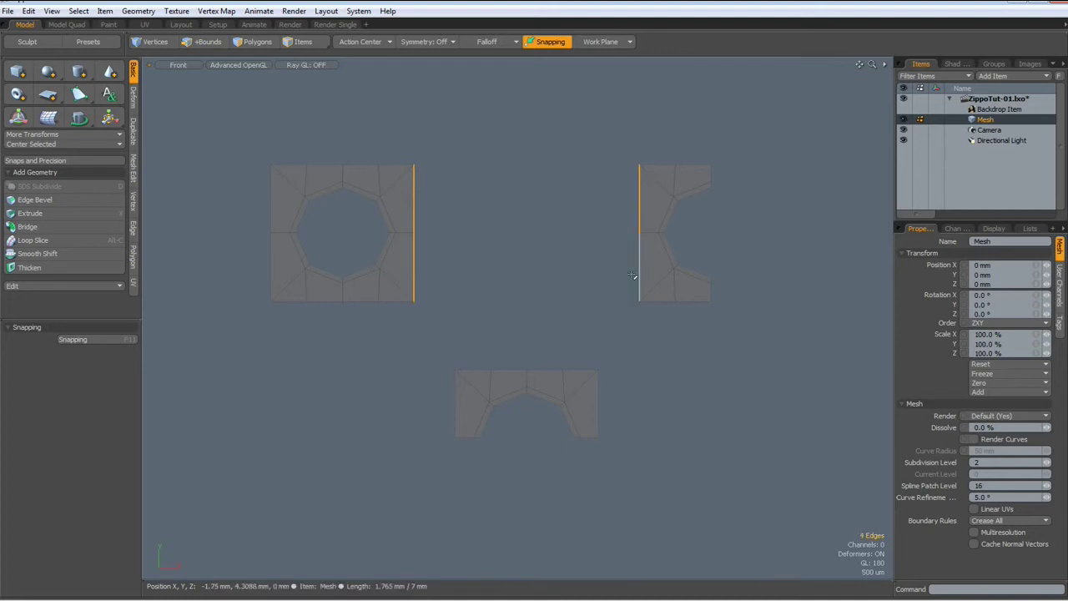
click(135, 229)
click(85, 140)
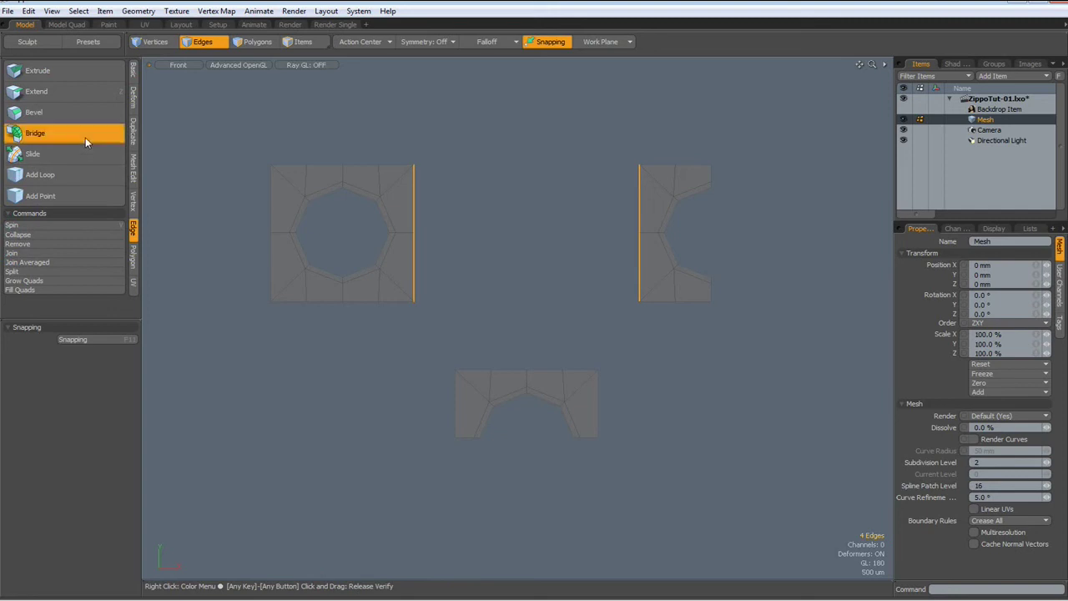
key(space)
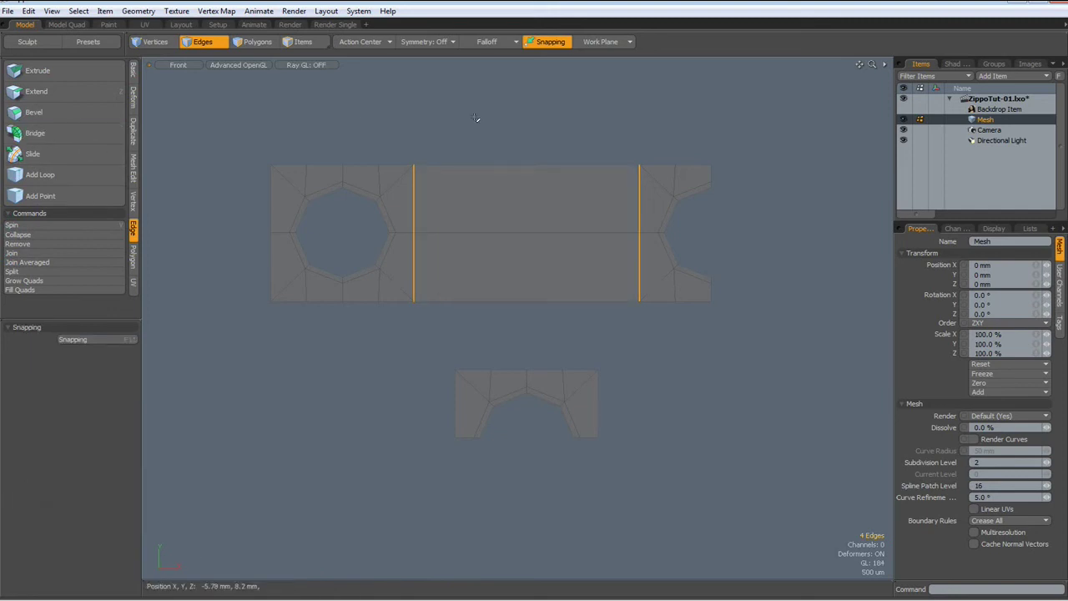
- Remove the diagonal corner edges next to the new bridge on both upper patches
click(404, 200)
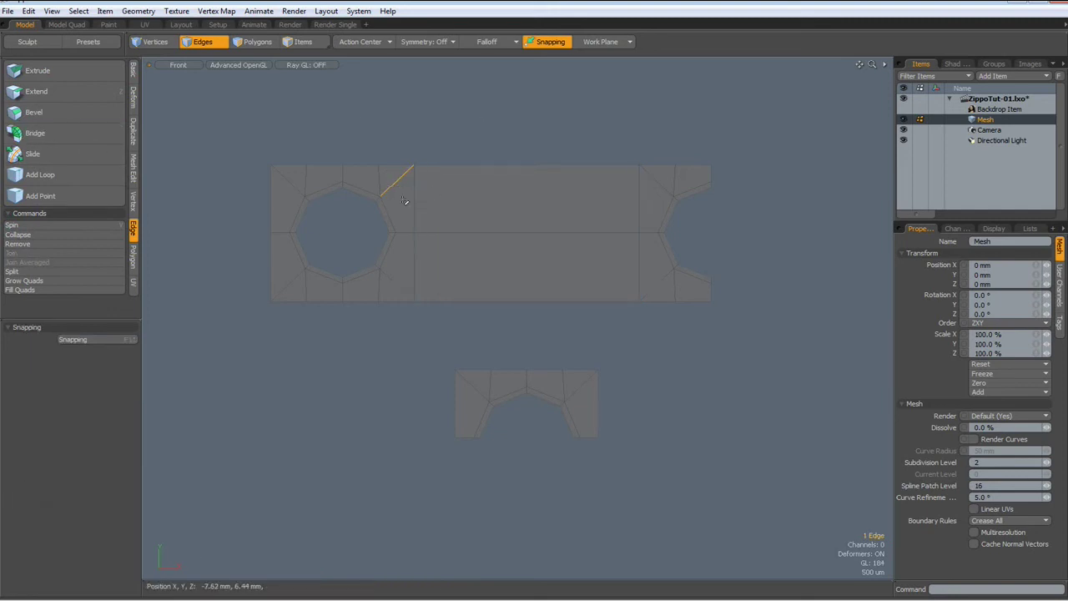
shift+click(397, 288)
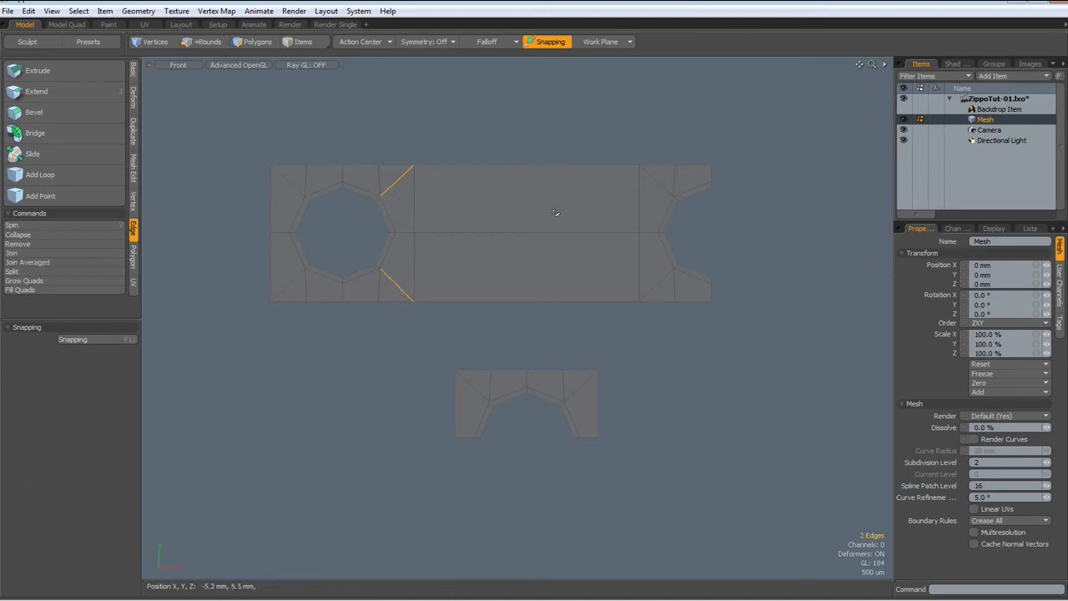
key(2)
click(658, 298)
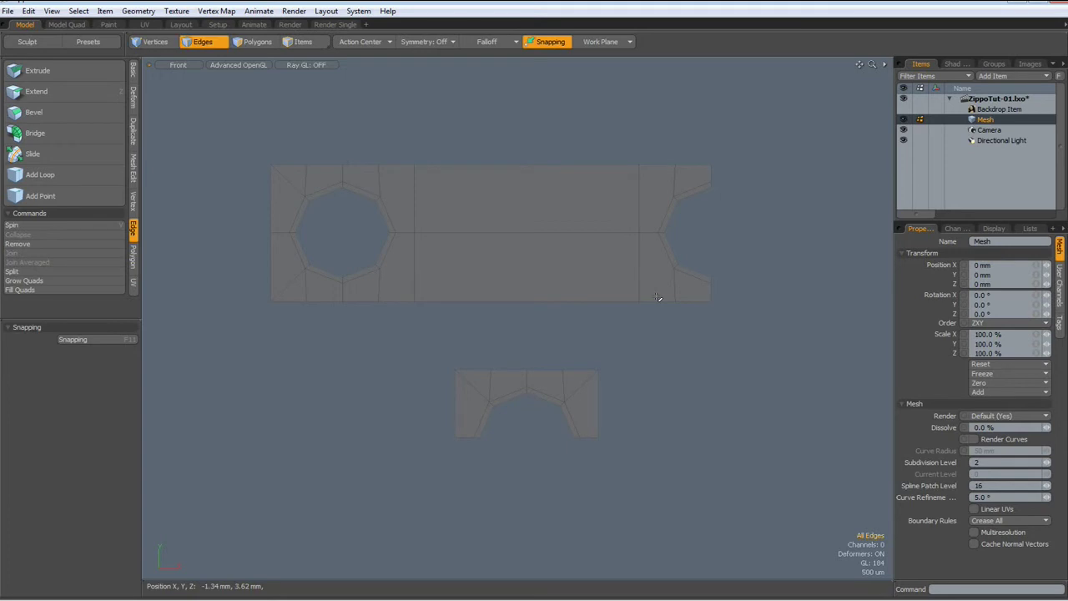
- Loop slice the bridge between the upper holes with 5 uniform slices and clear the selection
click(526, 233)
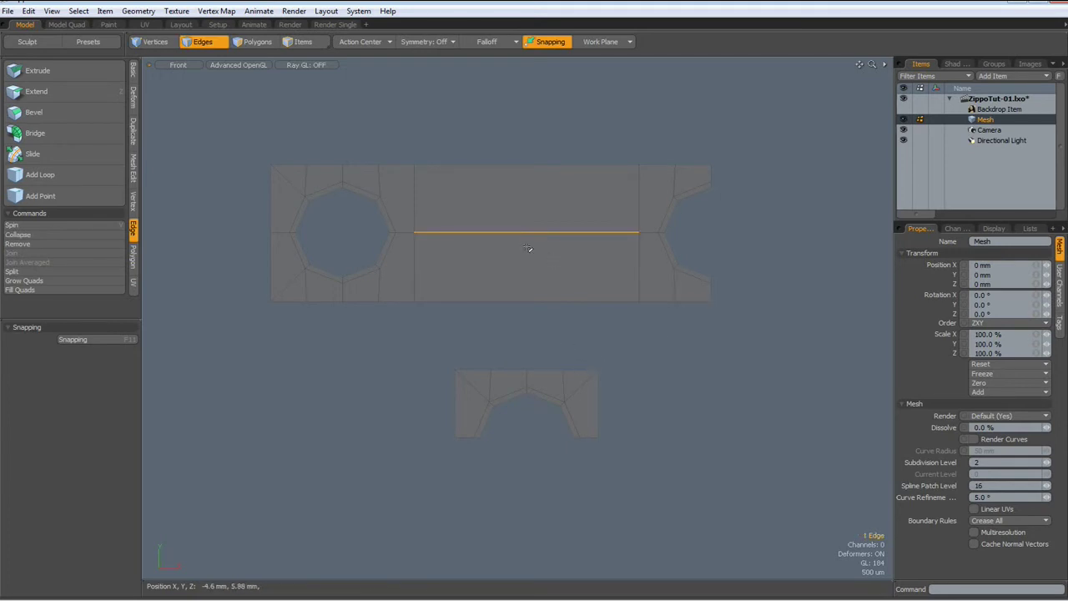
key(alt+c)
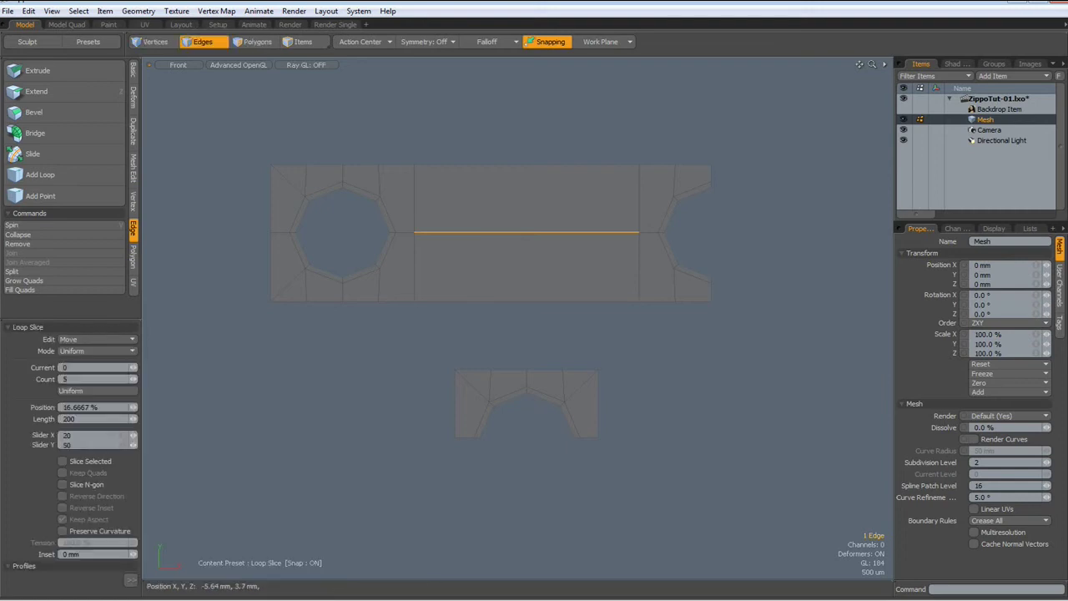
key(space)
click(400, 344)
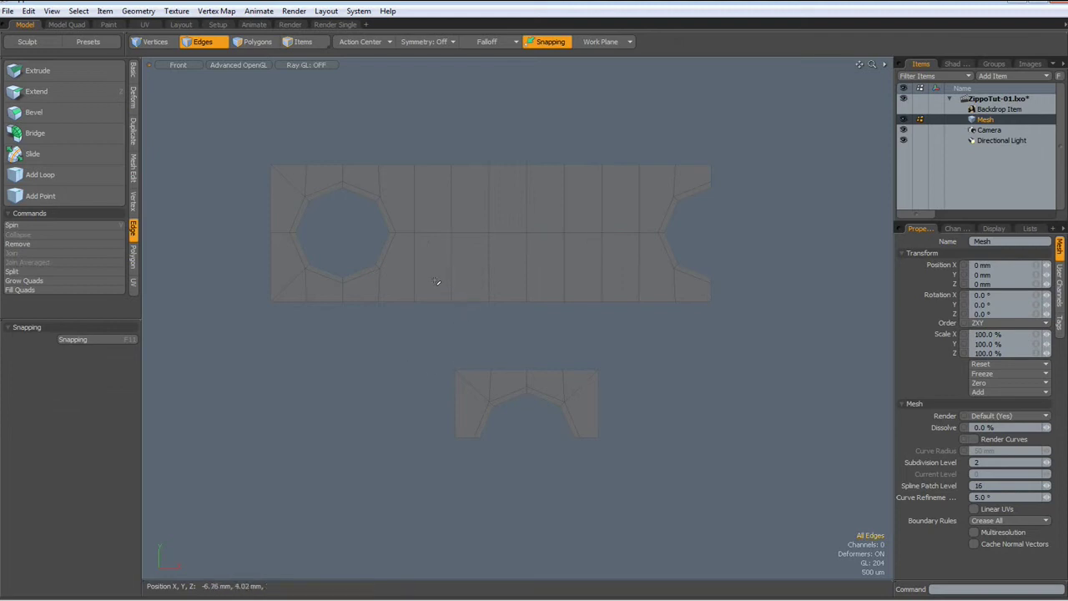
- Bridge the four central lower edges of the upper strip to the four top edges of the lower patch
right_drag(432, 277, 627, 389)
ctrl+click(525, 377)
ctrl+click(509, 370)
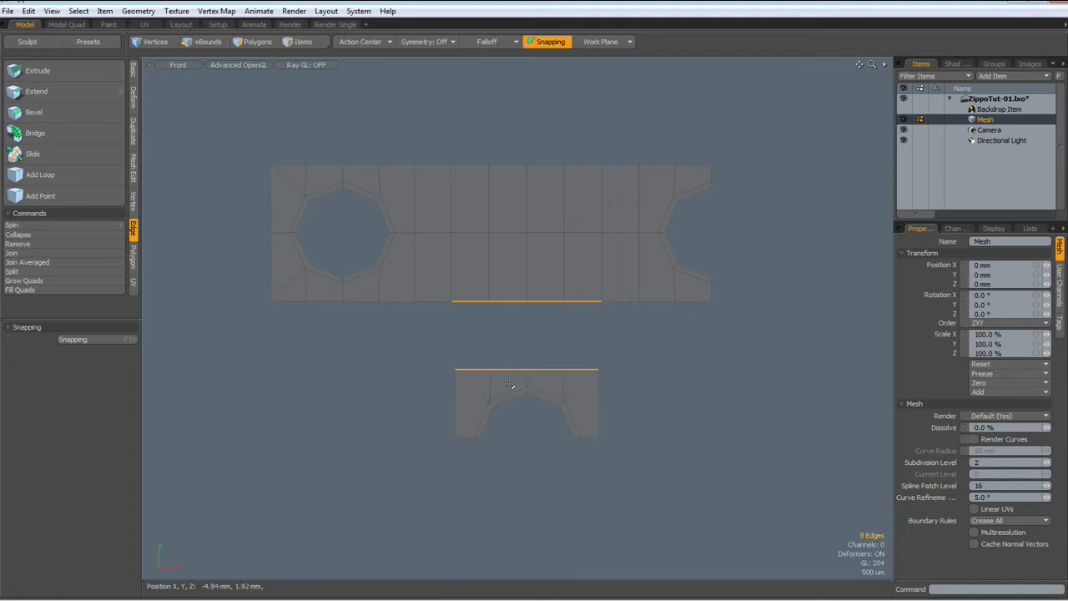
click(50, 131)
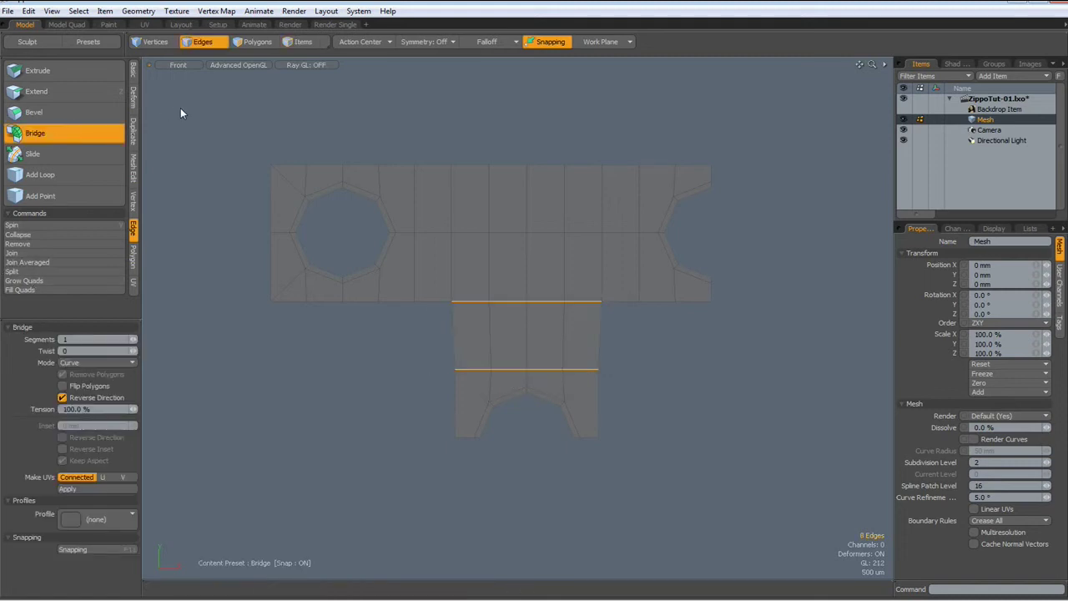
key(space)
click(180, 112)
- Extend the upper strip's remaining lower edges on both sides of the bridge down twice, by Y -1.72 mm each time
alt+drag(436, 453, 469, 400)
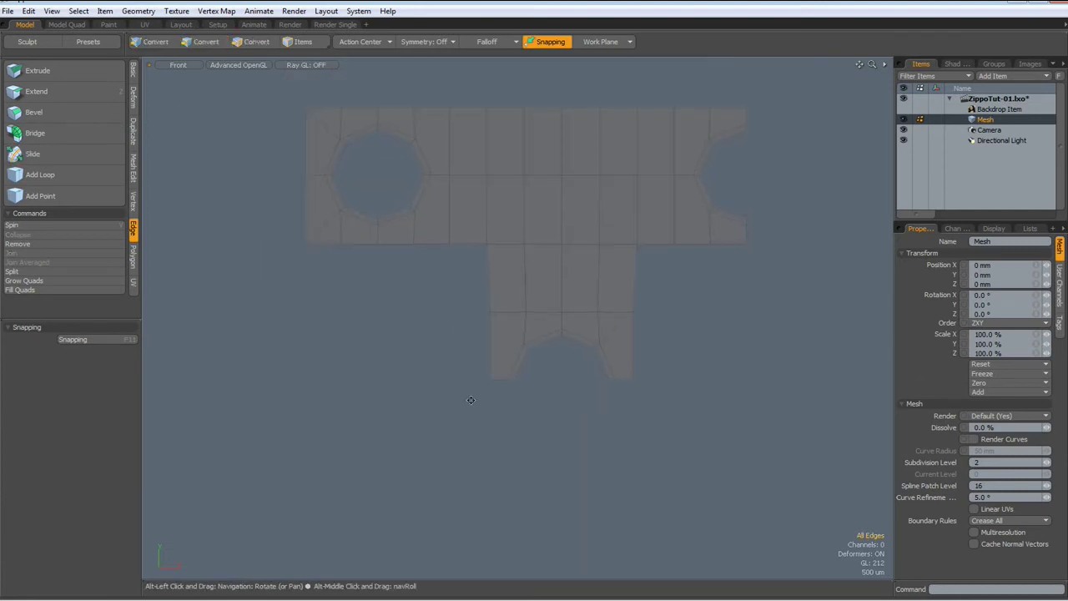
key(2)
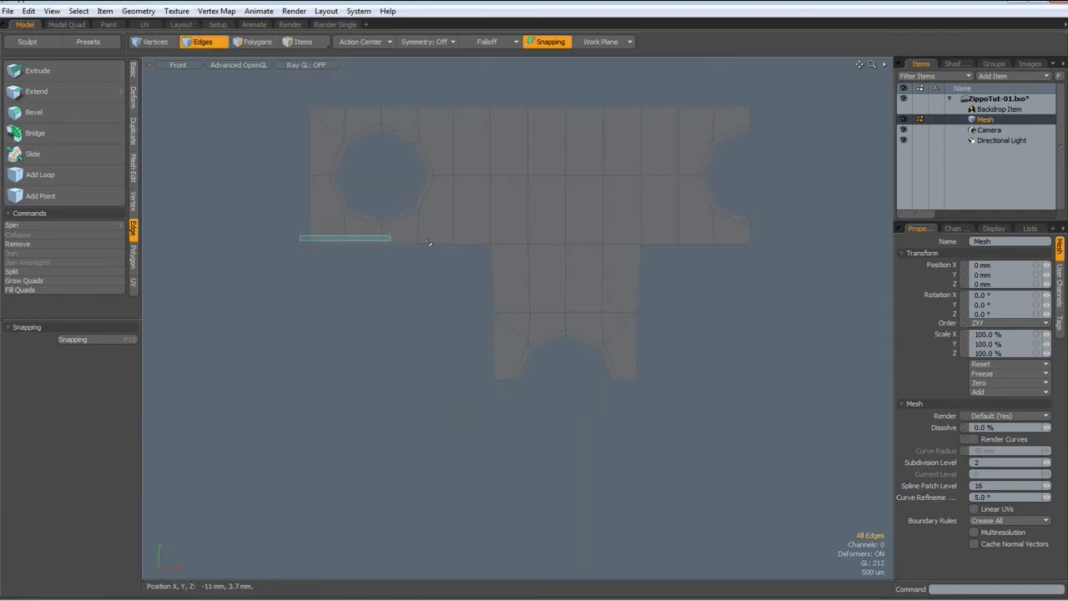
double_click(428, 244)
shift+right_drag(650, 261, 784, 267)
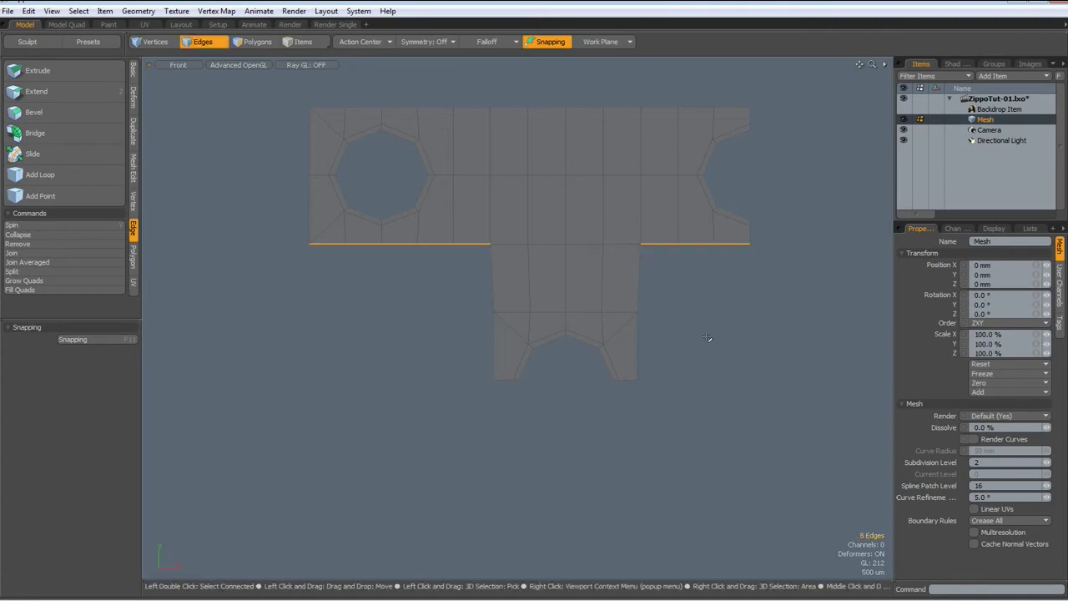
key(shift+x)
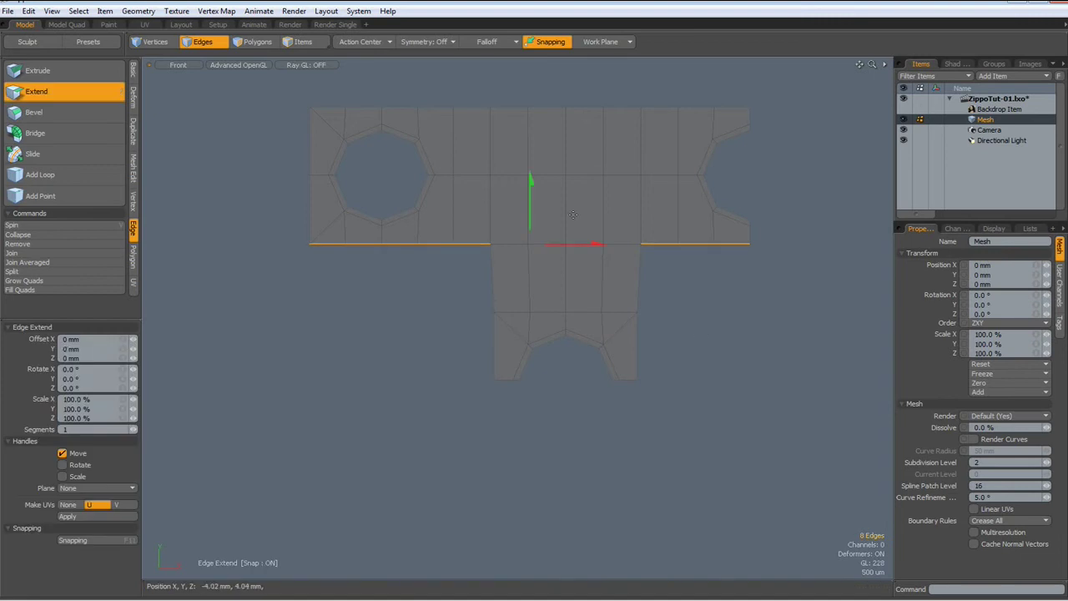
drag(533, 188, 534, 261)
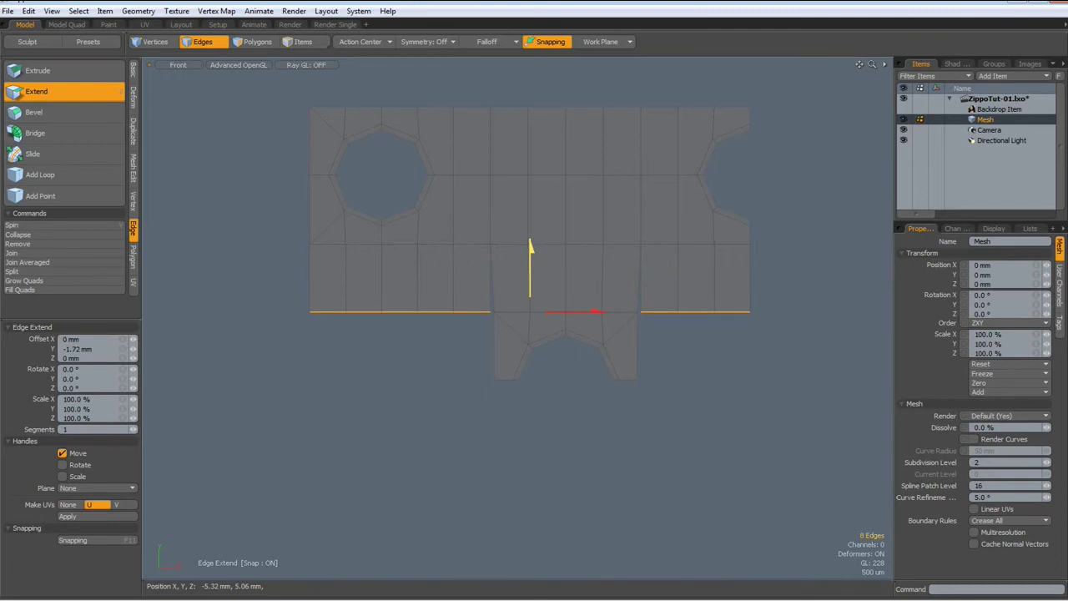
click(546, 263)
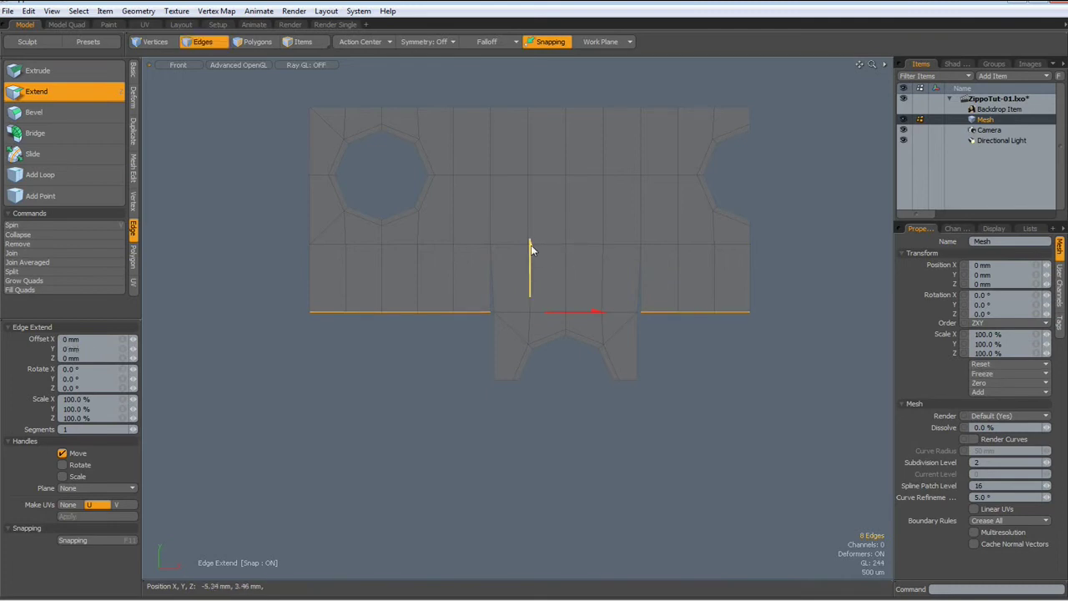
drag(529, 246, 530, 312)
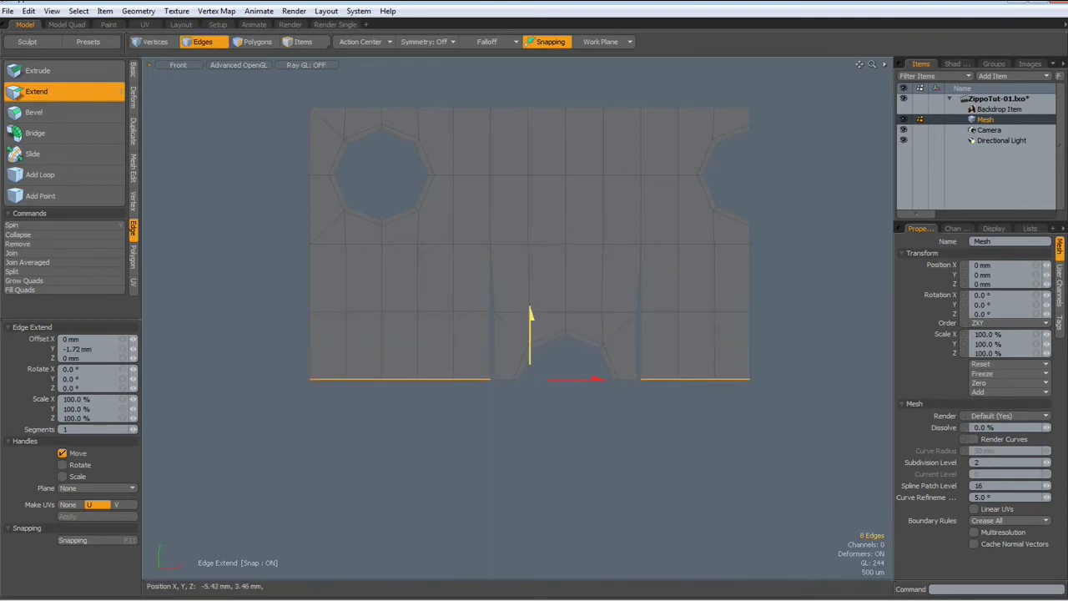
key(space)
click(501, 415)
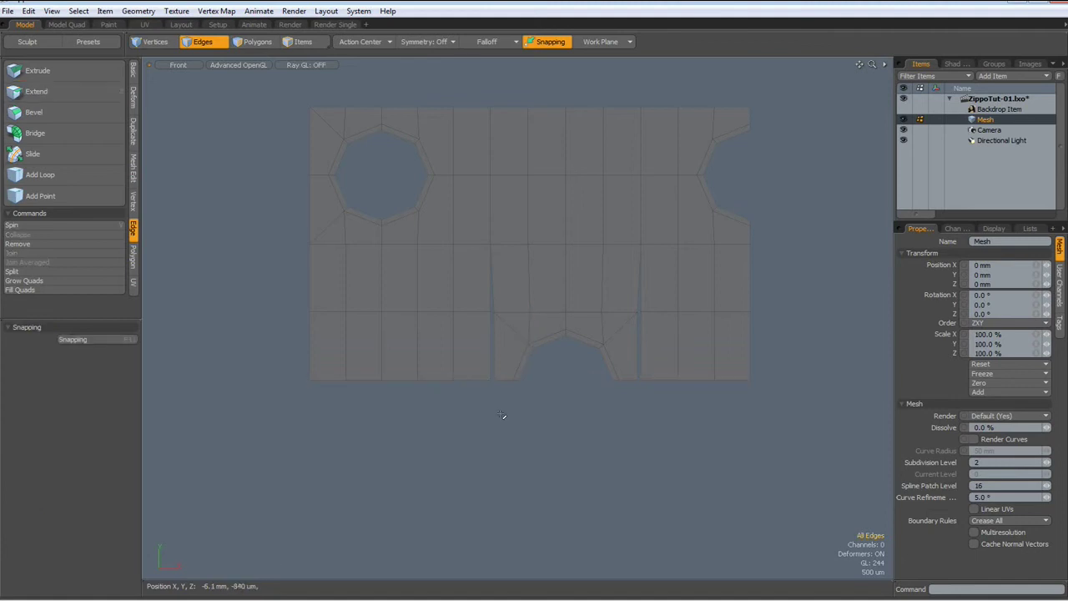
- Set the Y position of all edges along the bottom of the mesh to 0 mm and clear the selection
right_drag(270, 371, 792, 424)
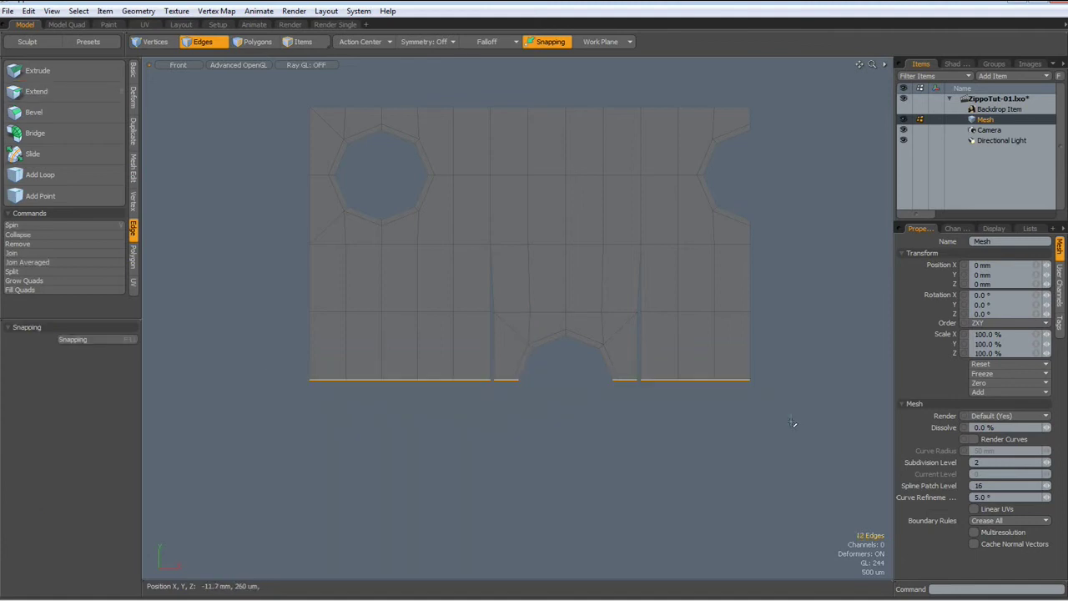
click(131, 200)
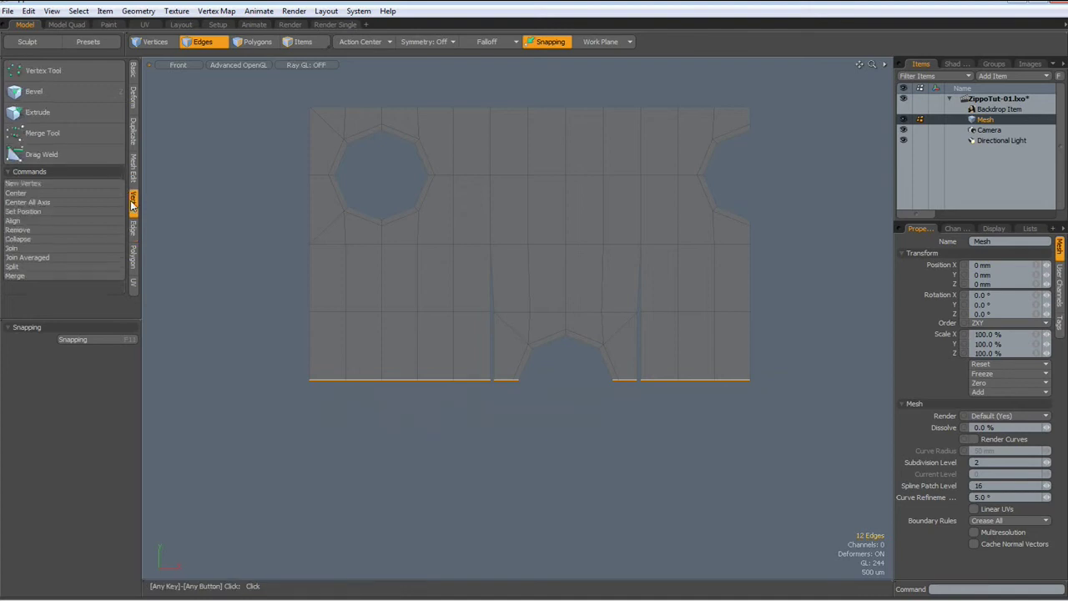
click(37, 212)
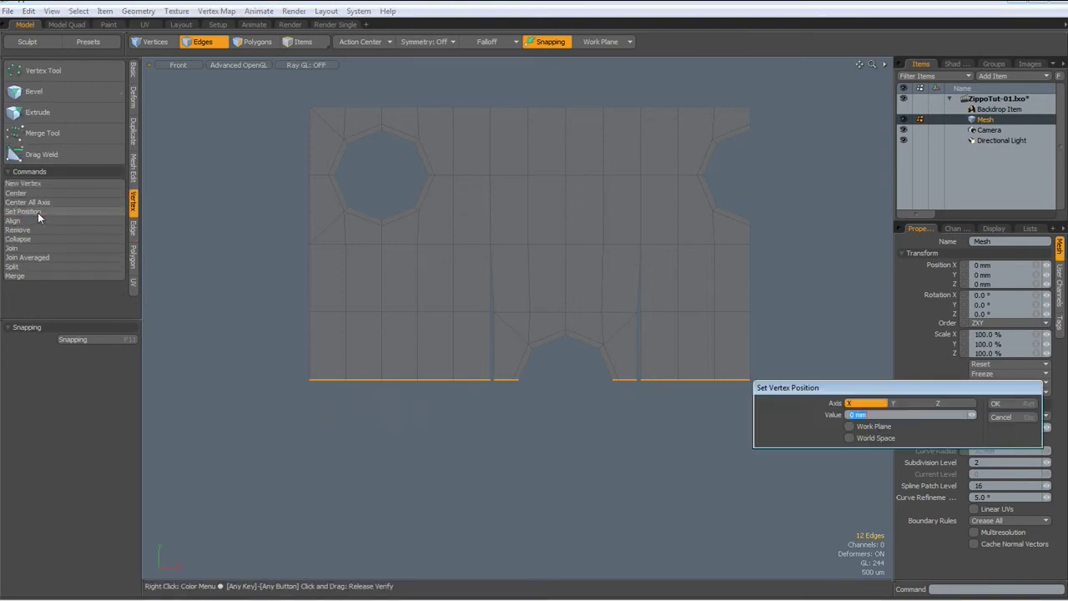
click(910, 403)
click(998, 403)
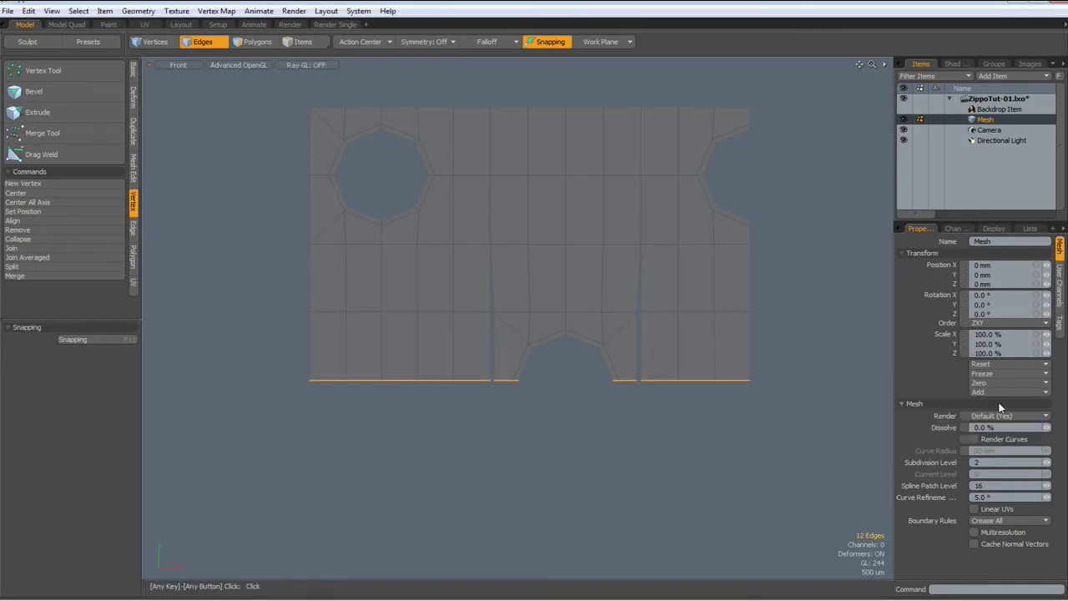
key(3)
click(542, 451)
- Join the two vertex pairs across the gap on the left side of the lower patch
scroll(511, 324, up, 3)
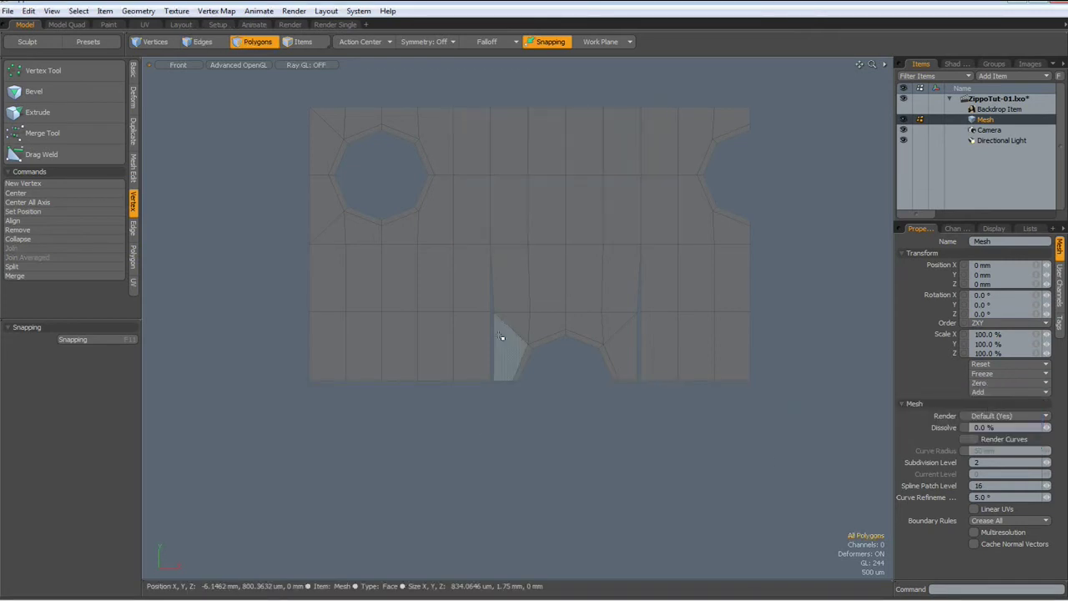
key(1)
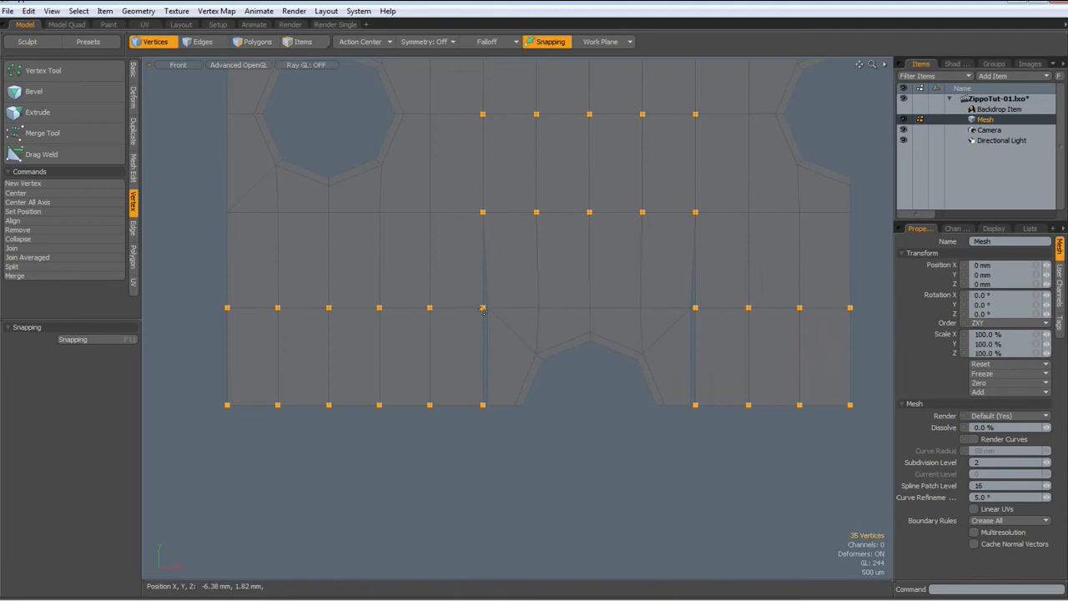
click(484, 321)
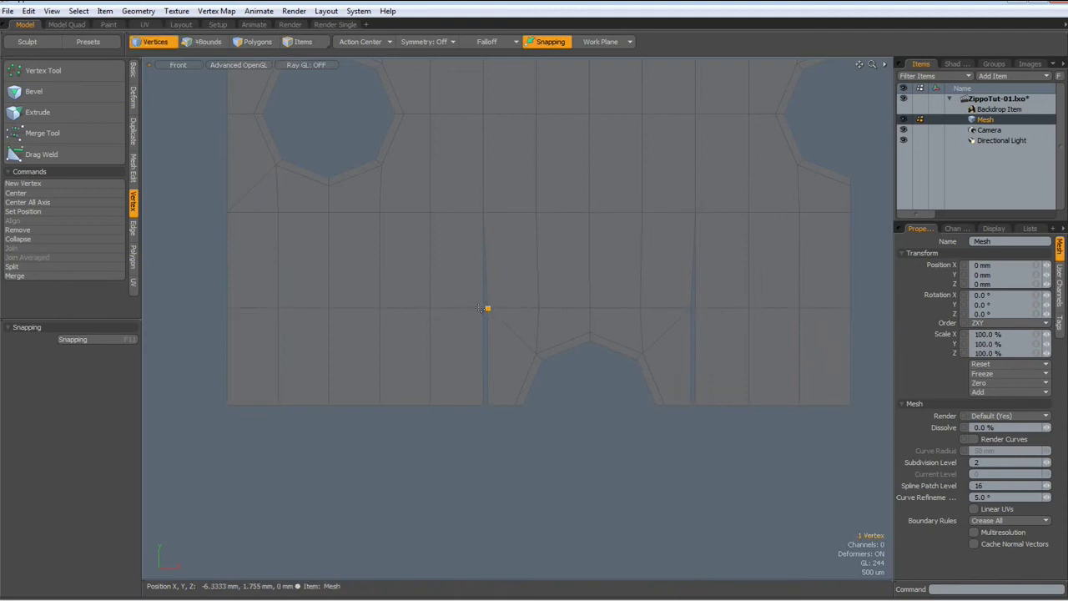
shift+click(482, 309)
click(468, 335)
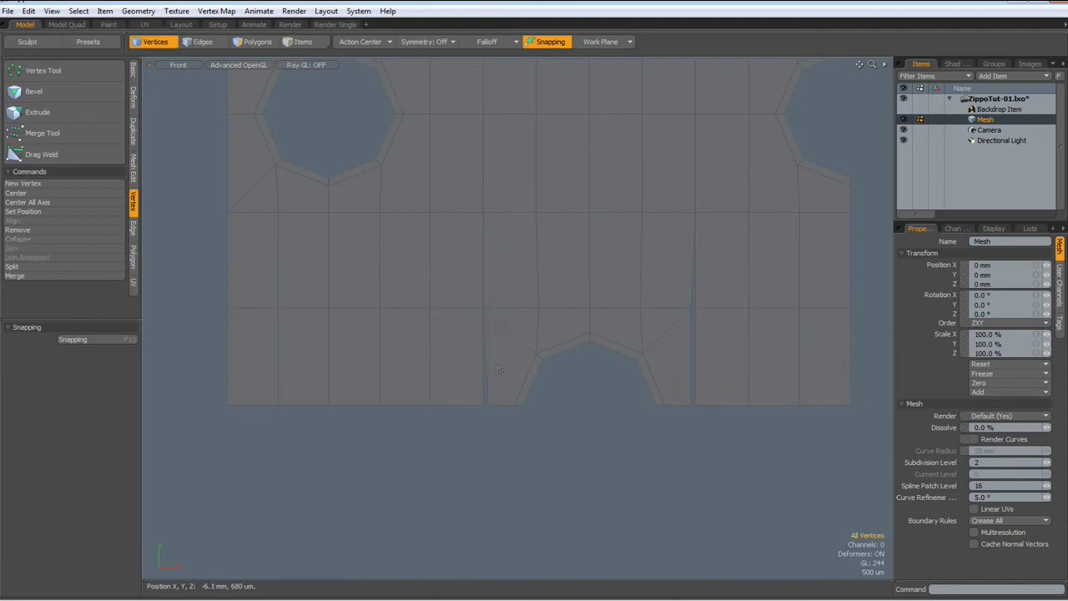
click(488, 405)
shift+click(484, 404)
key(ctrl+j)
- Join the two vertex pairs across the gap on the right side of the lower patch
click(690, 308)
click(723, 408)
click(691, 405)
shift+click(692, 405)
click(719, 487)
- Remove the two diagonal corner edges on either side of the lower half hole
scroll(701, 461, down, 3)
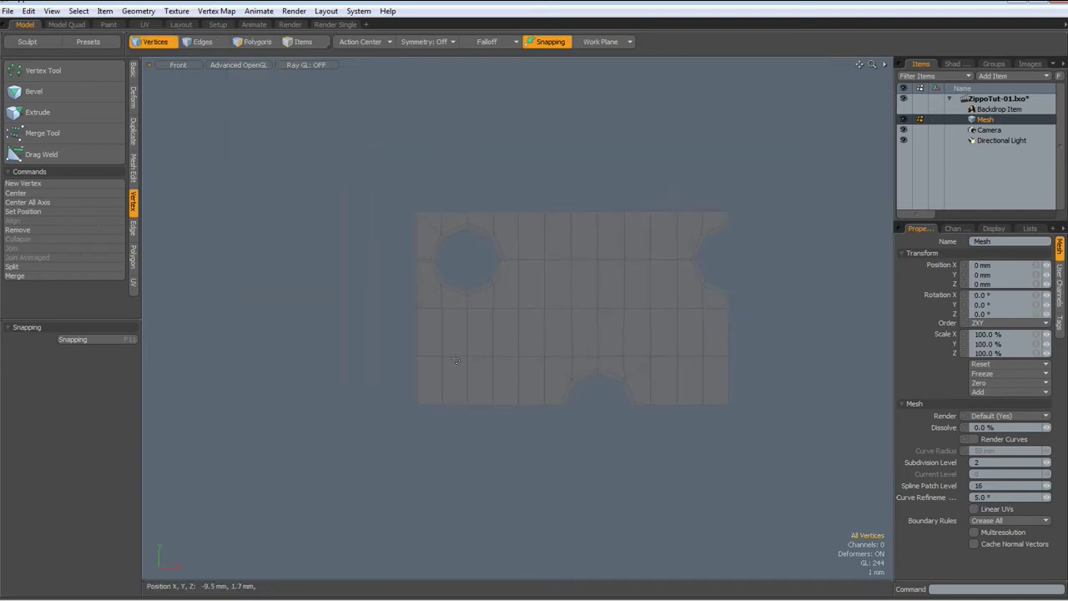
key(2)
click(556, 369)
shift+click(641, 374)
key(Escape)
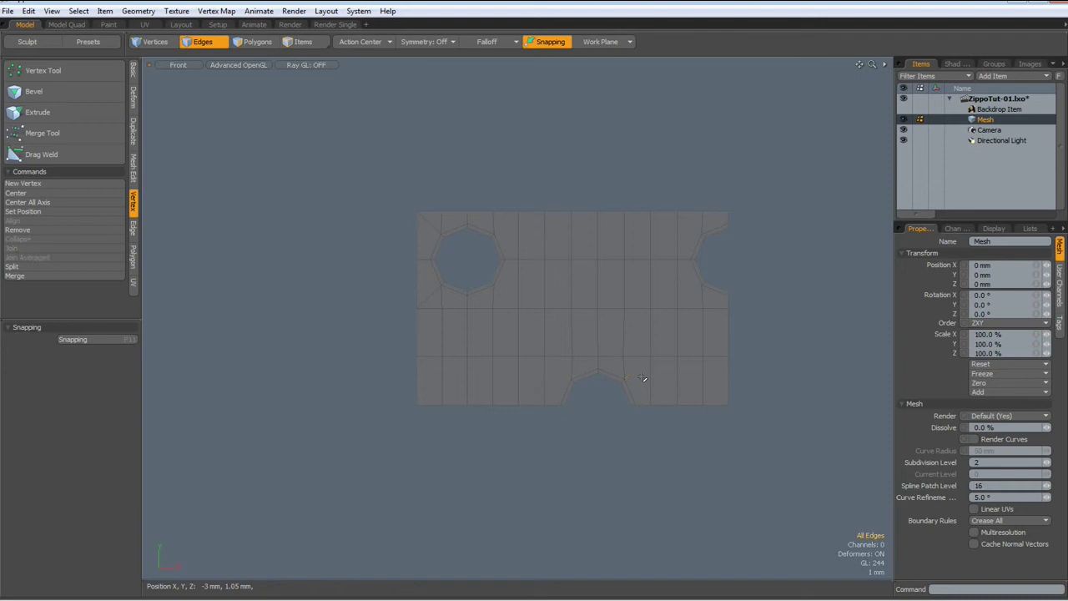
- Extend the edges along the mesh's left border by -950 um in X and clear the selection
right_drag(367, 177, 422, 494)
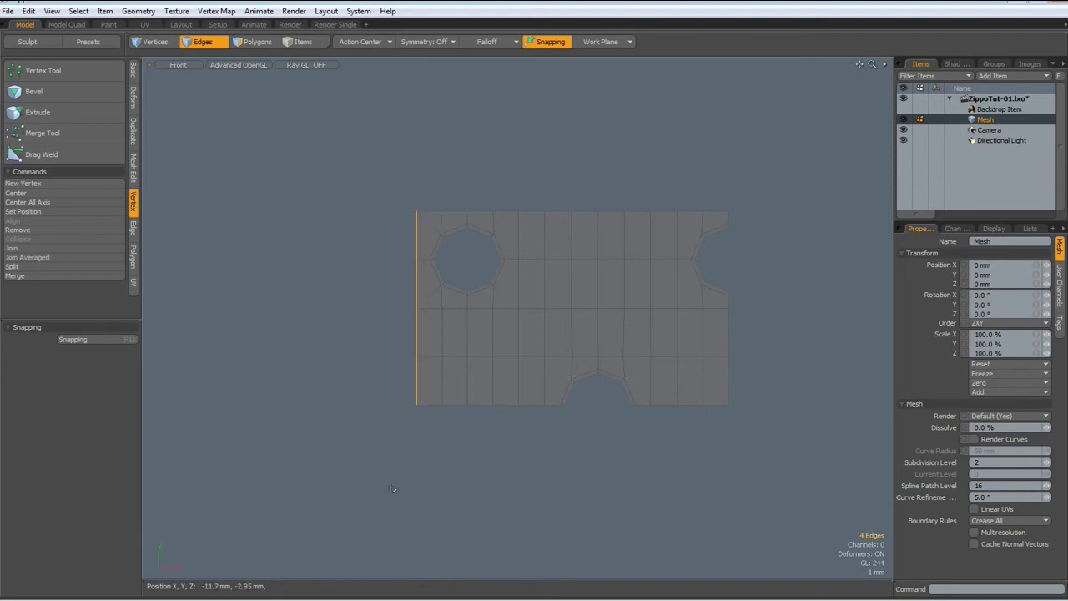
key(z)
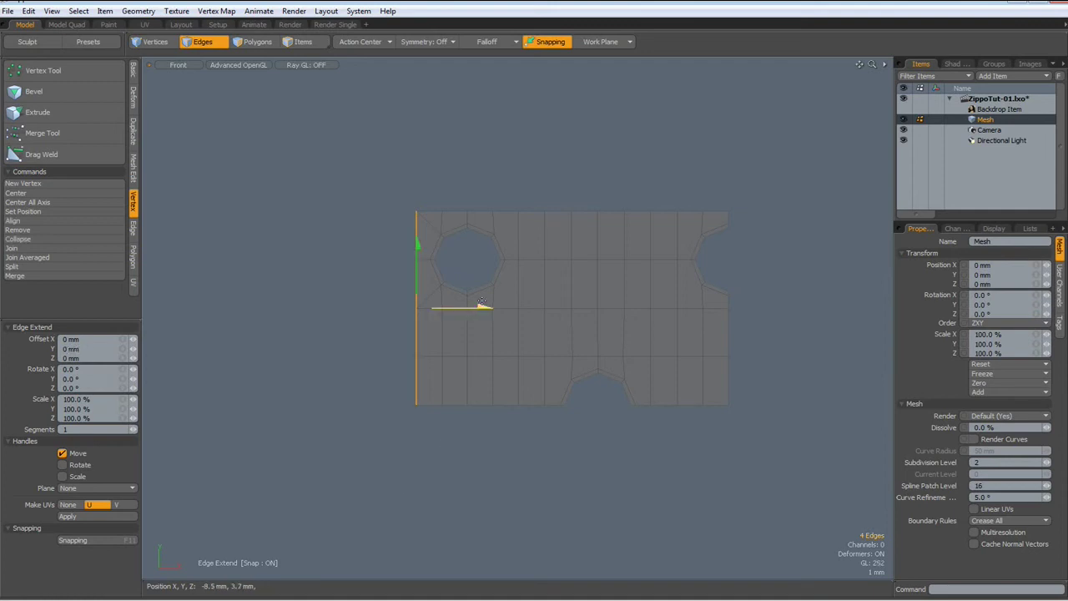
drag(467, 307, 440, 307)
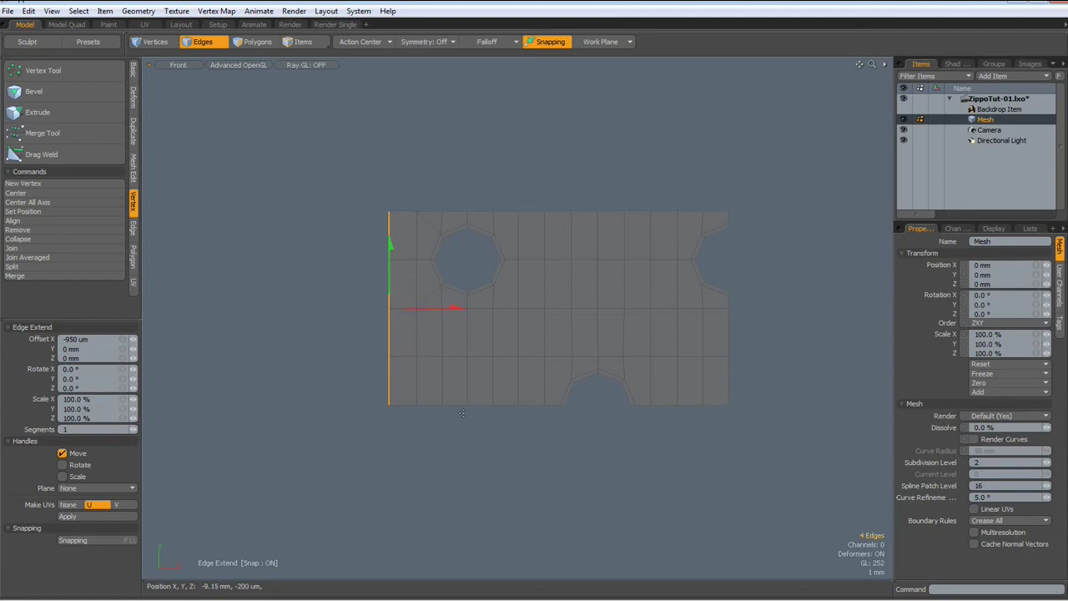
key(q)
click(445, 464)
- Remove the two diagonal corner edges on the left side of the complete upper hole
click(429, 297)
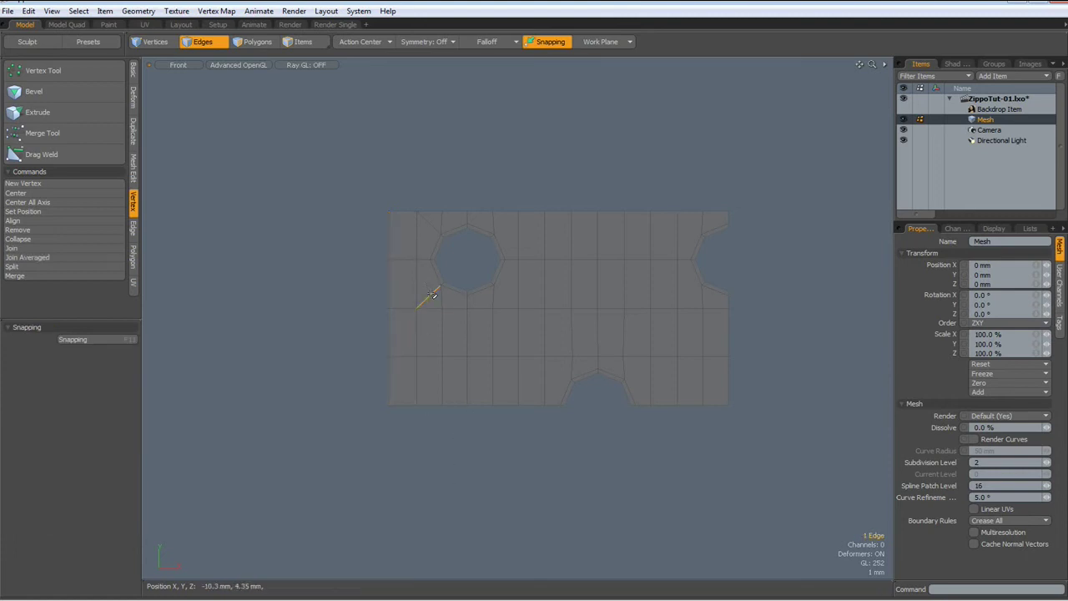
shift+click(429, 223)
key(2)
click(496, 134)
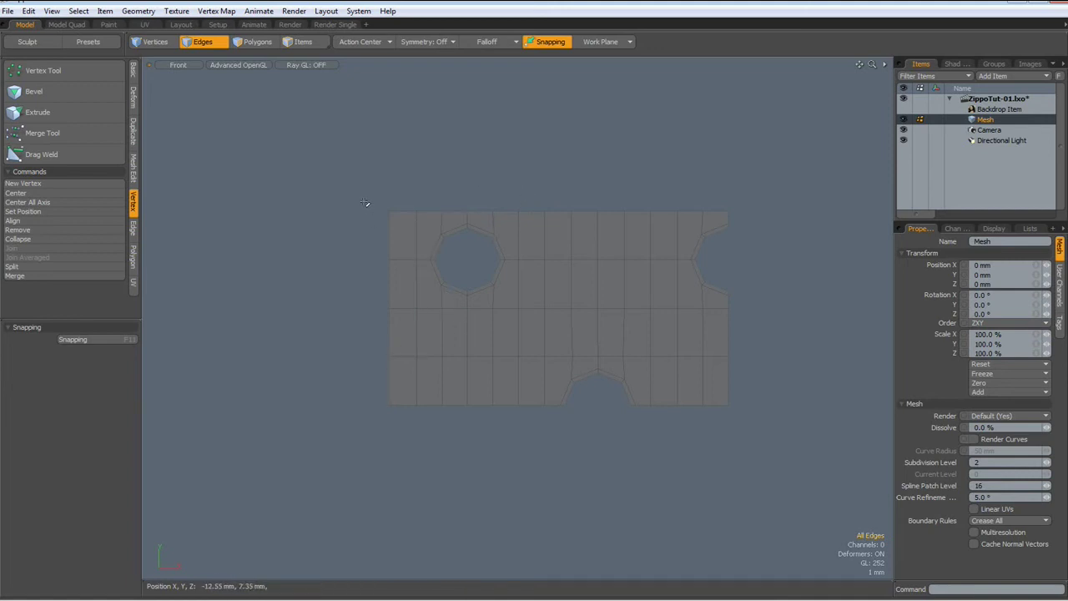
- Start a Bend at the mesh's upper-left corner with a spine about 4.48 mm long in X and 0 mm in Y
click(133, 99)
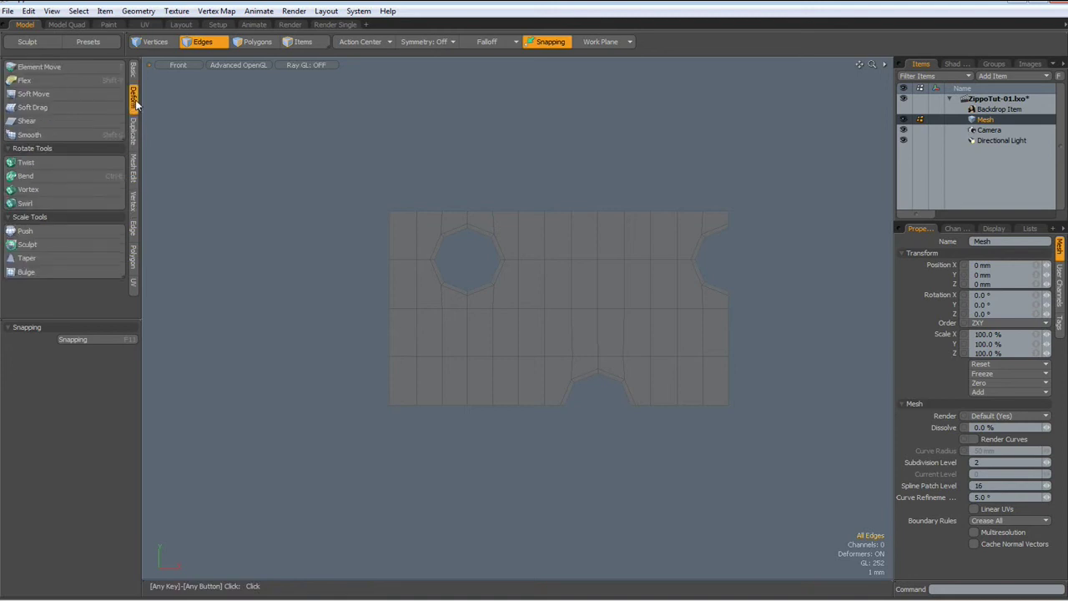
click(66, 176)
scroll(504, 207, up, 2)
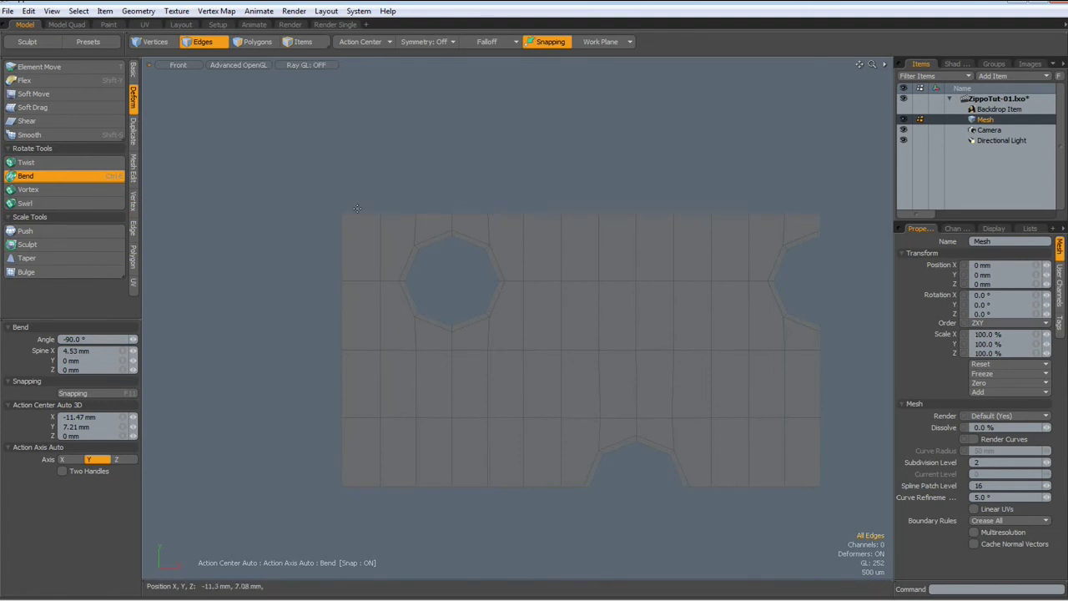
drag(341, 211, 525, 214)
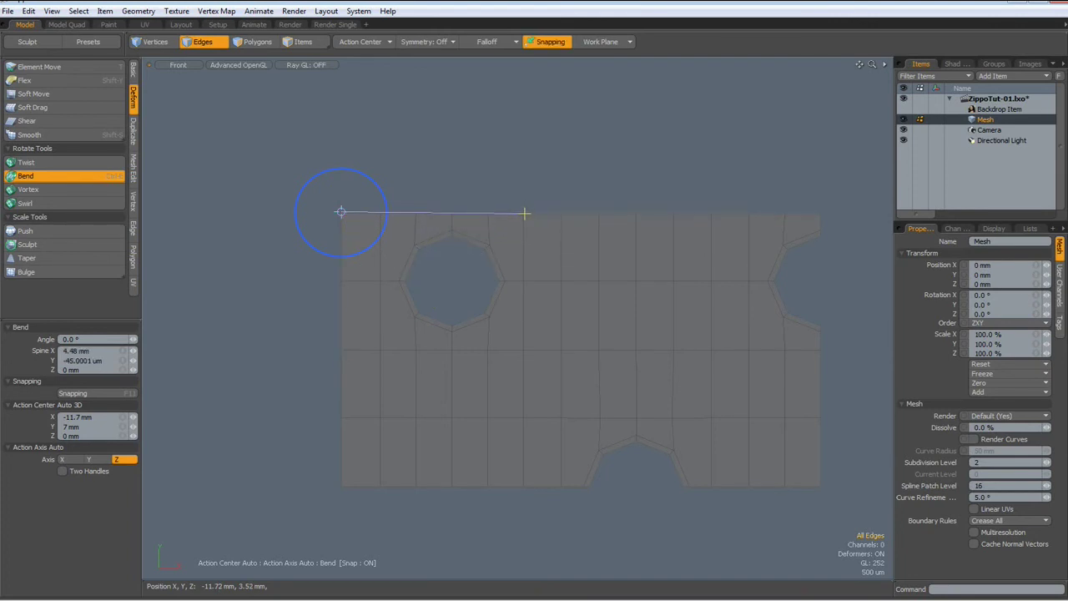
click(109, 360)
text(0)
key(Return)
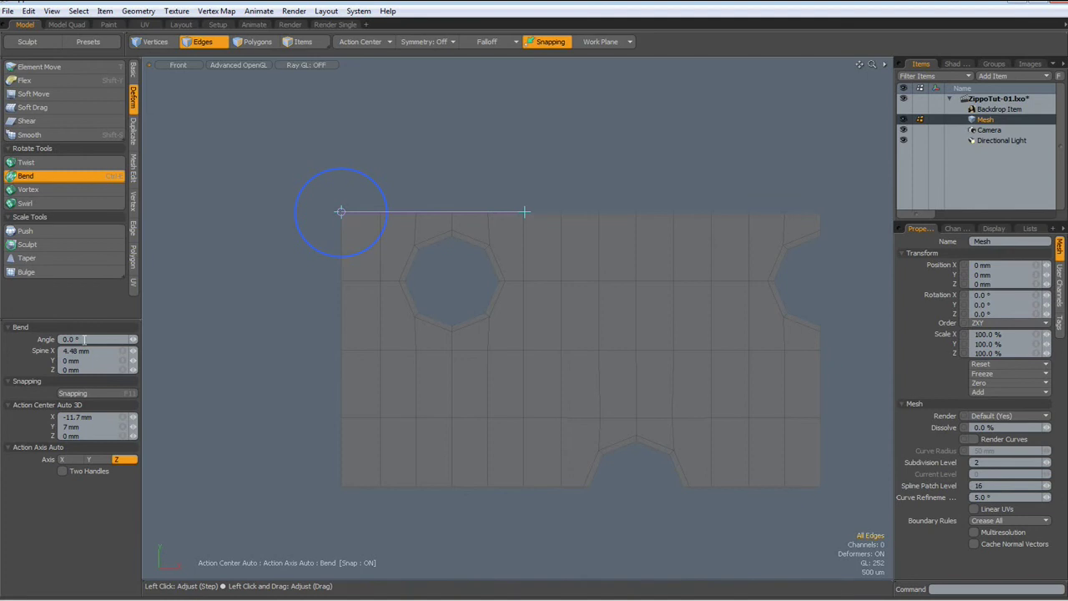
- Bend the mesh by -90° around the Y axis
click(95, 460)
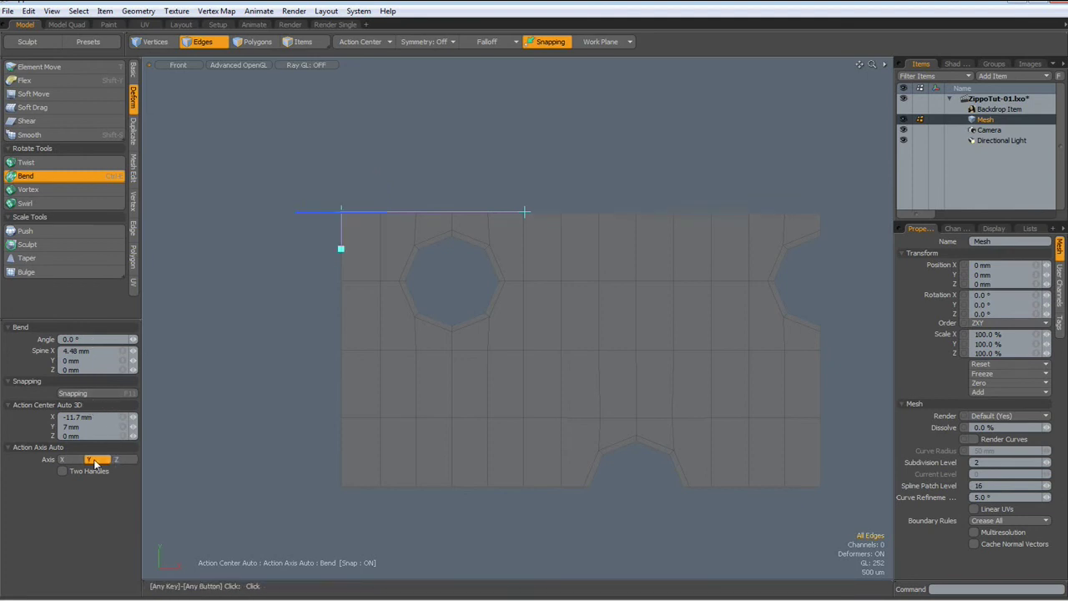
click(98, 338)
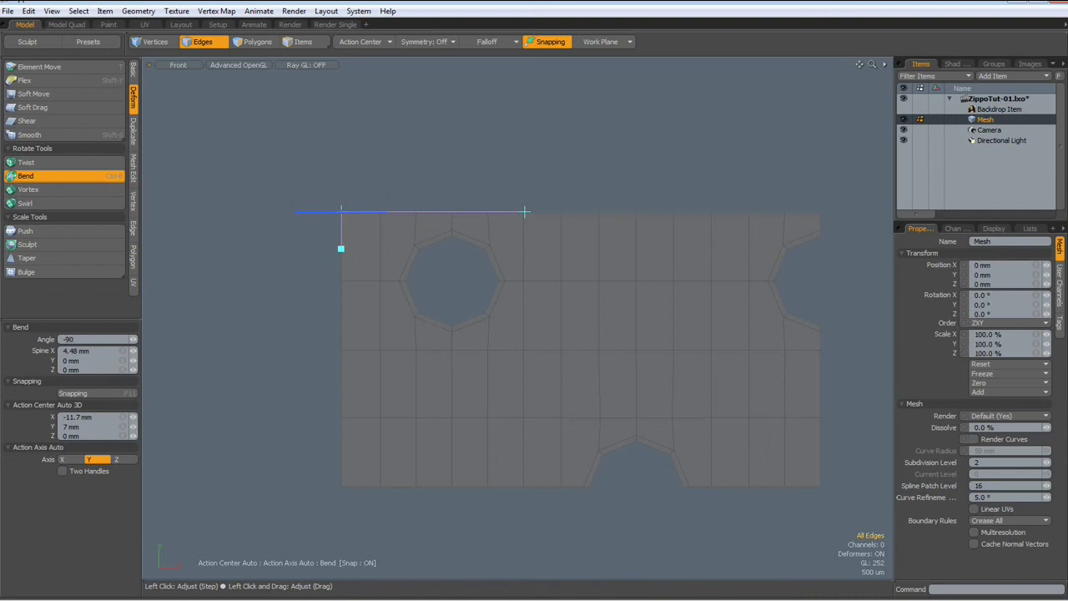
text(-90)
key(Return)
key(space)
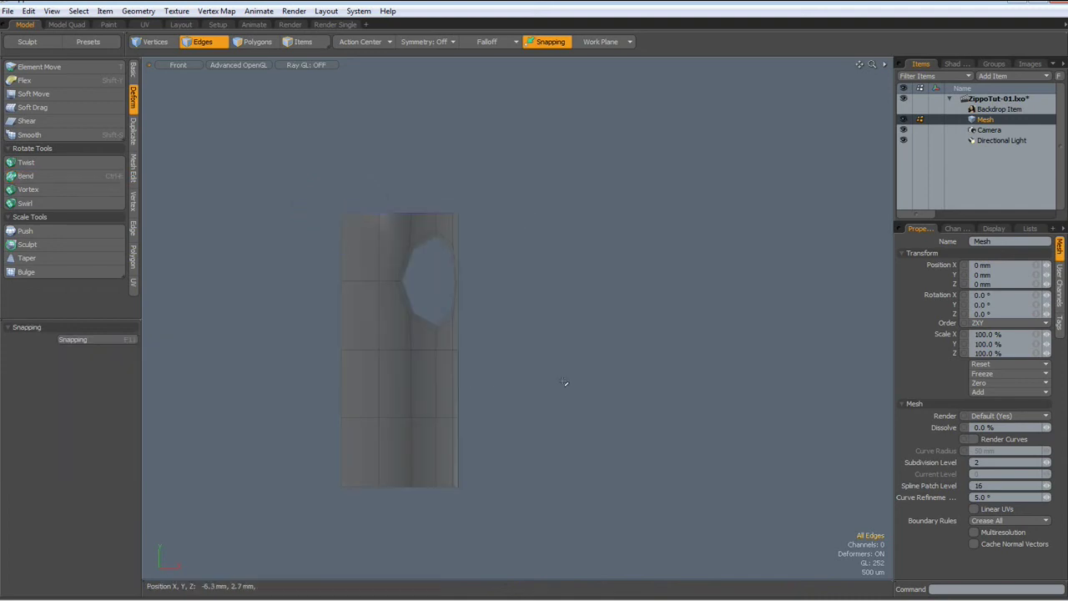
- Rotate the bent mesh -90° around Y in the top view
key(ctrl+Up)
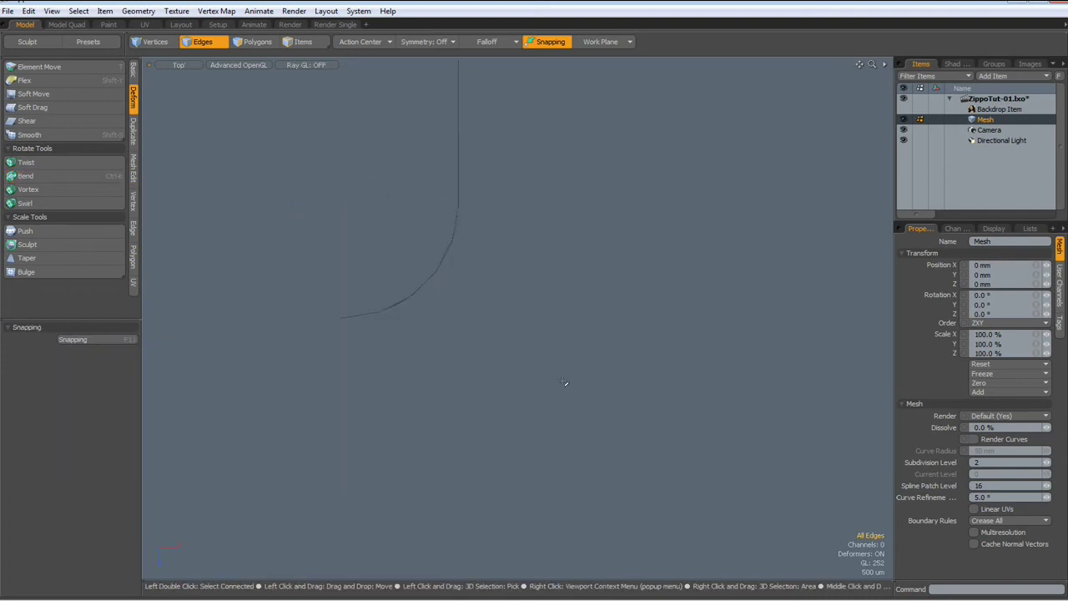
key(e)
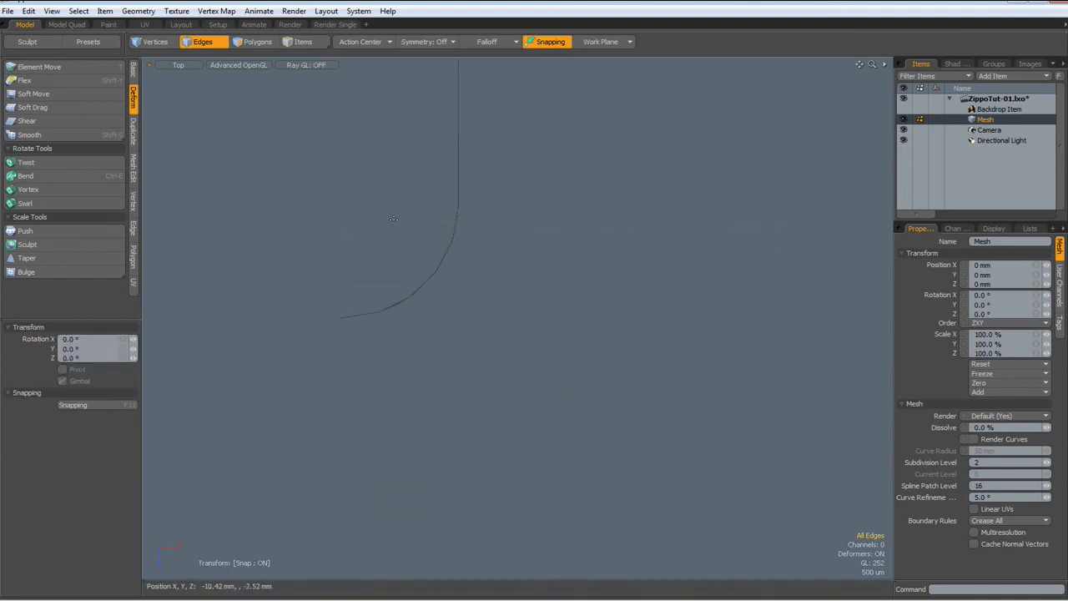
key(2)
scroll(393, 219, down, 2)
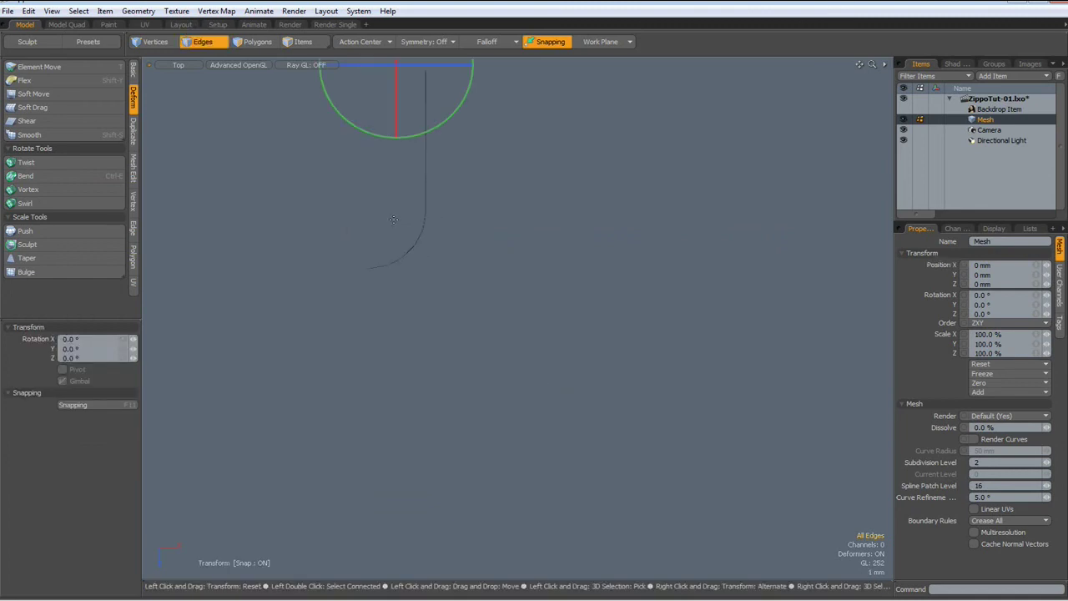
drag(468, 98, 350, 182)
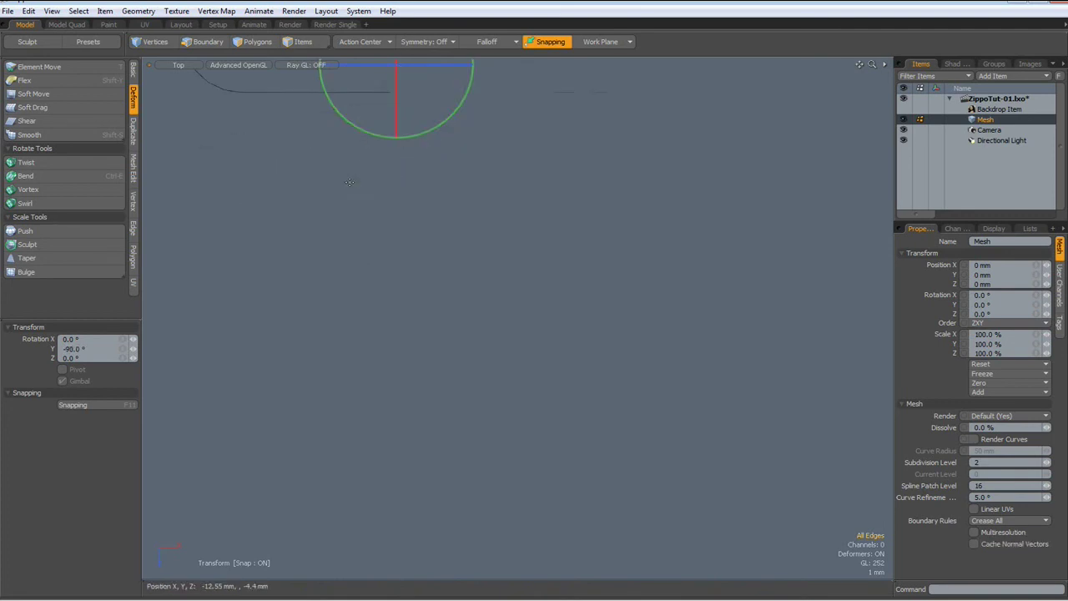
key(2)
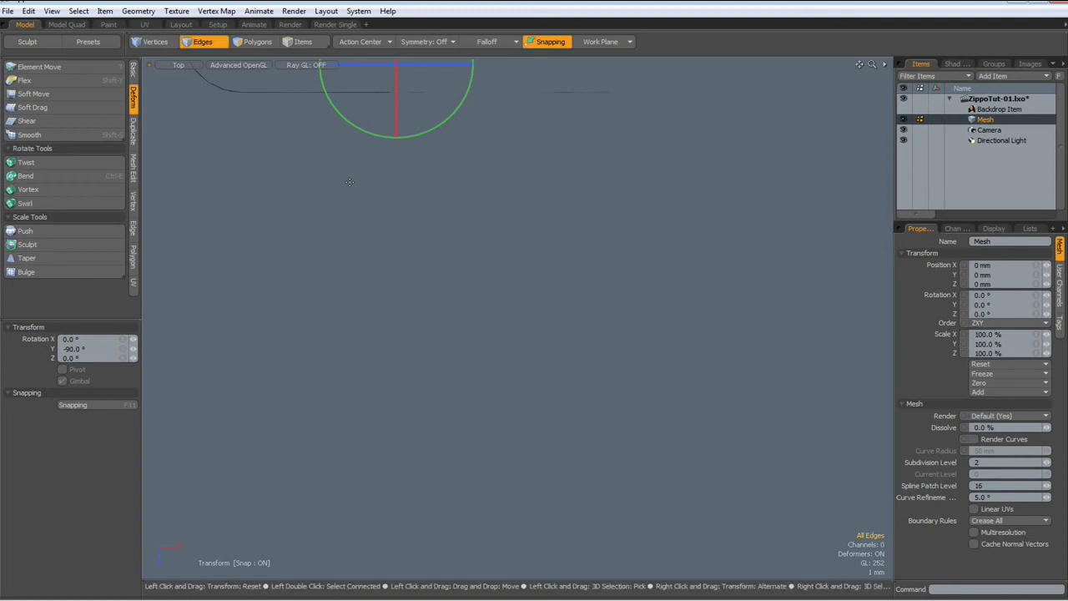
- Show the work plane grid and move the mesh 12.75 mm along Z
ctrl+alt+right_click(350, 183)
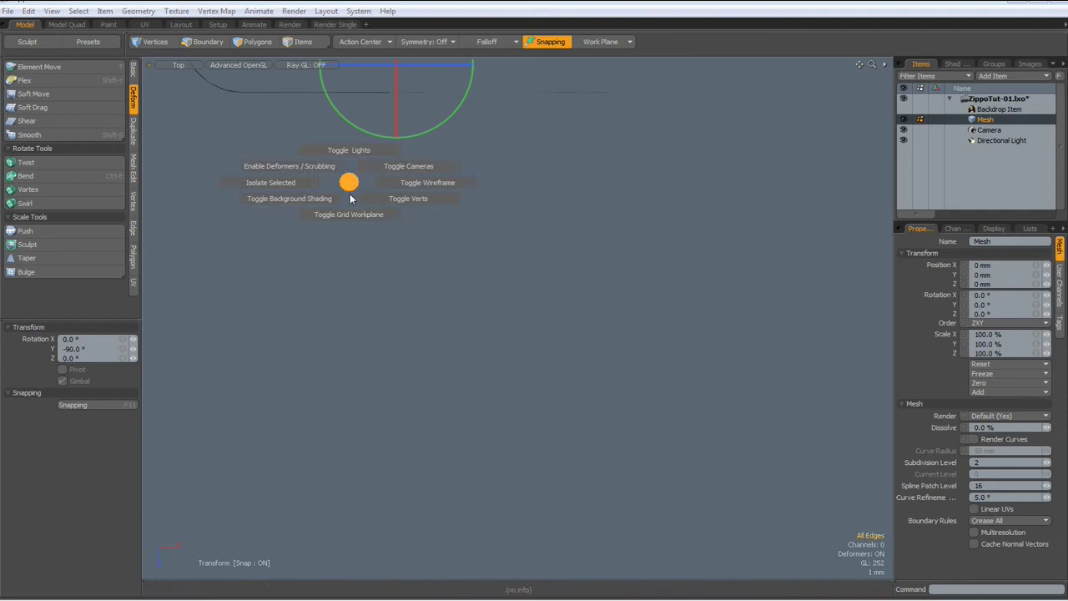
click(349, 214)
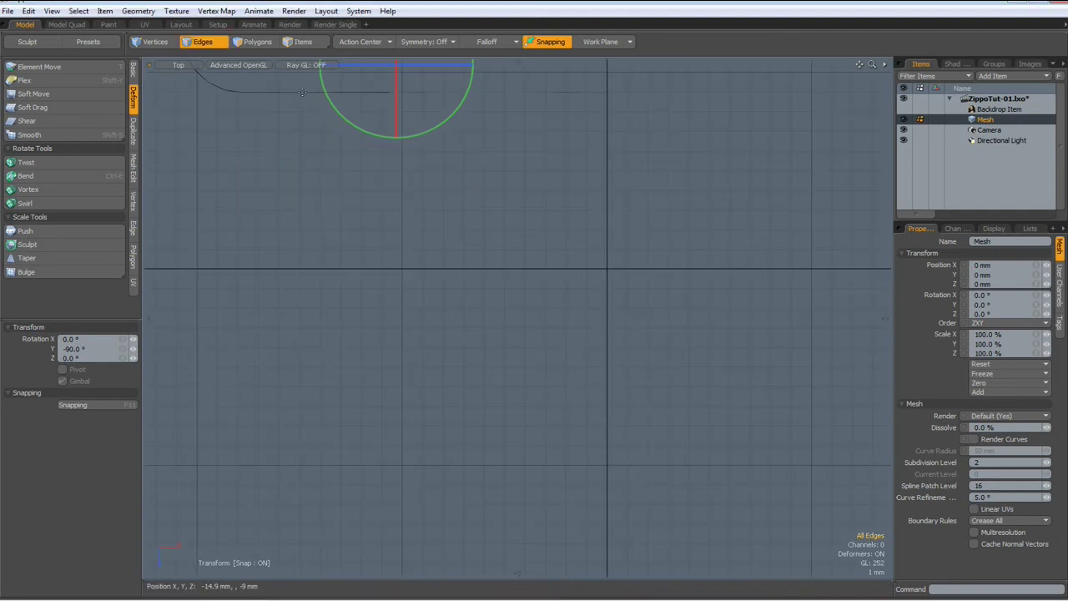
key(w)
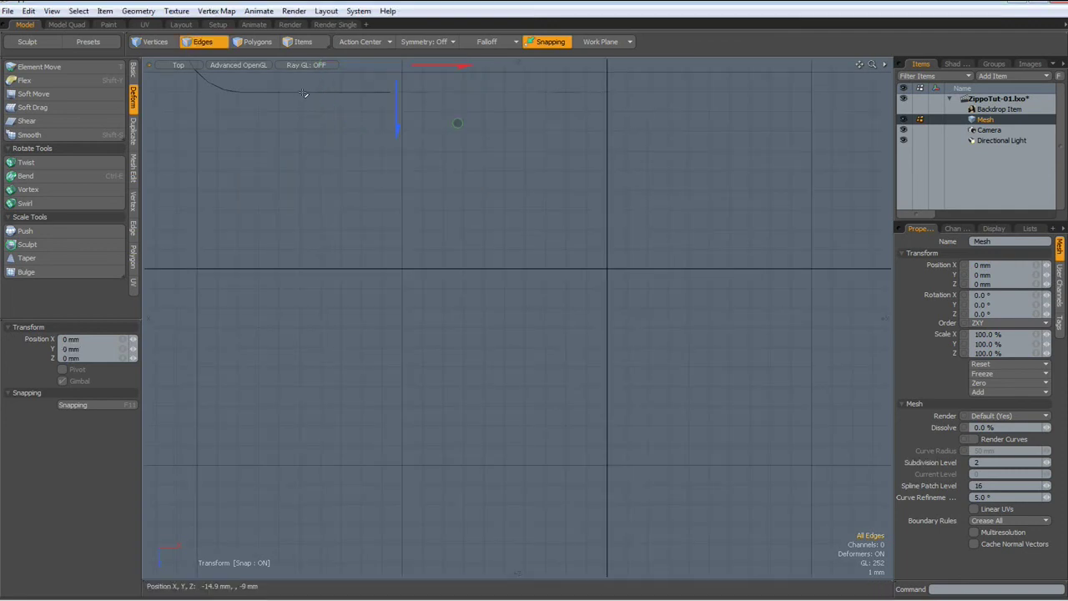
drag(399, 129, 398, 389)
drag(396, 324, 396, 314)
- Select all connected polygons of the bent mesh and move them 10.5 mm along X in the front view
key(ctrl+space)
click(558, 310)
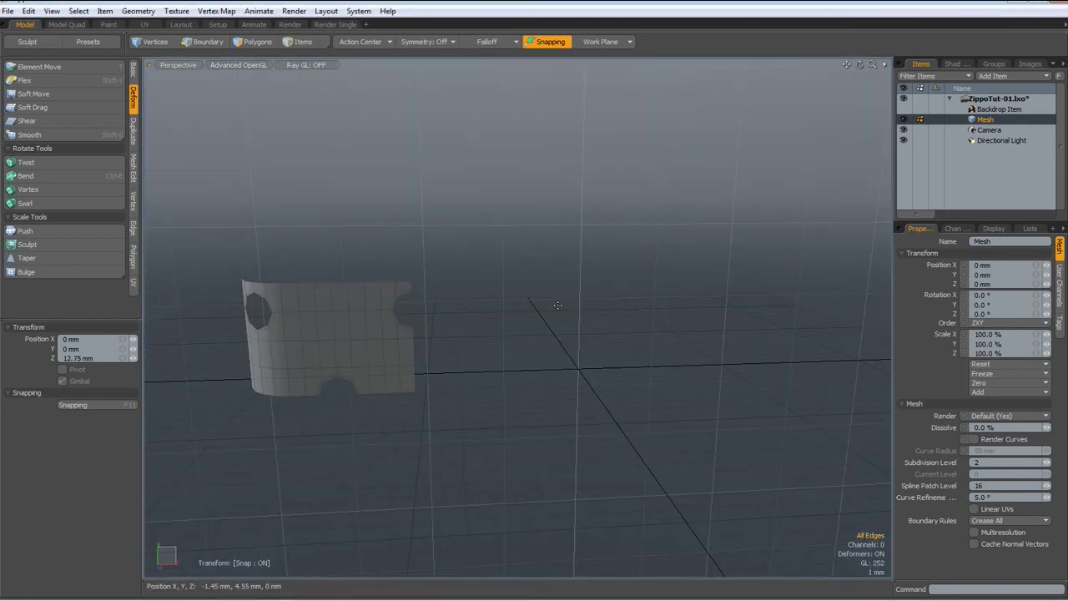
alt+drag(512, 387, 472, 396)
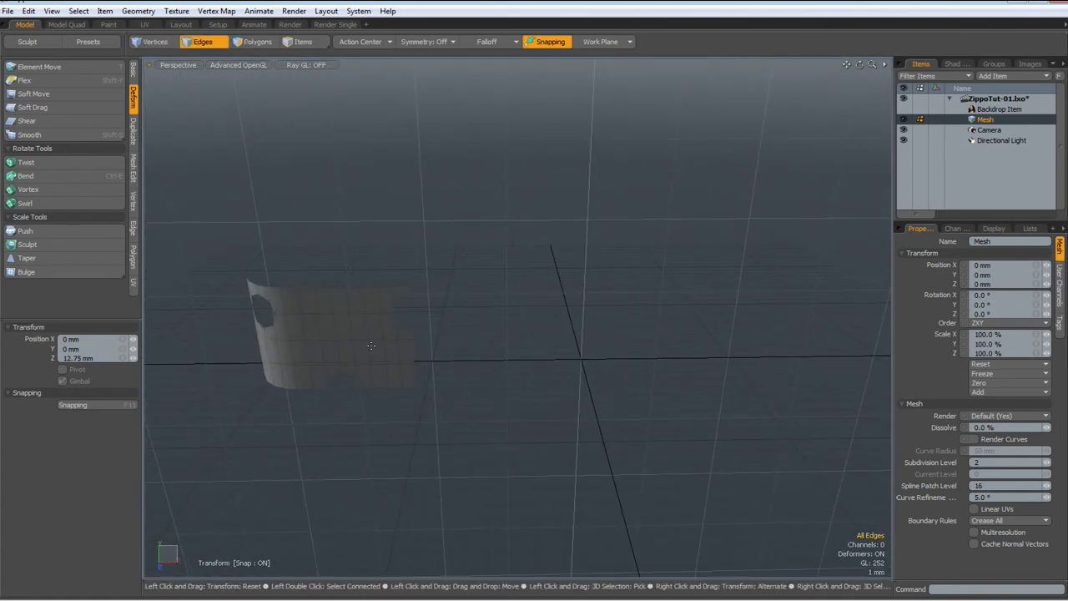
key(KP_1)
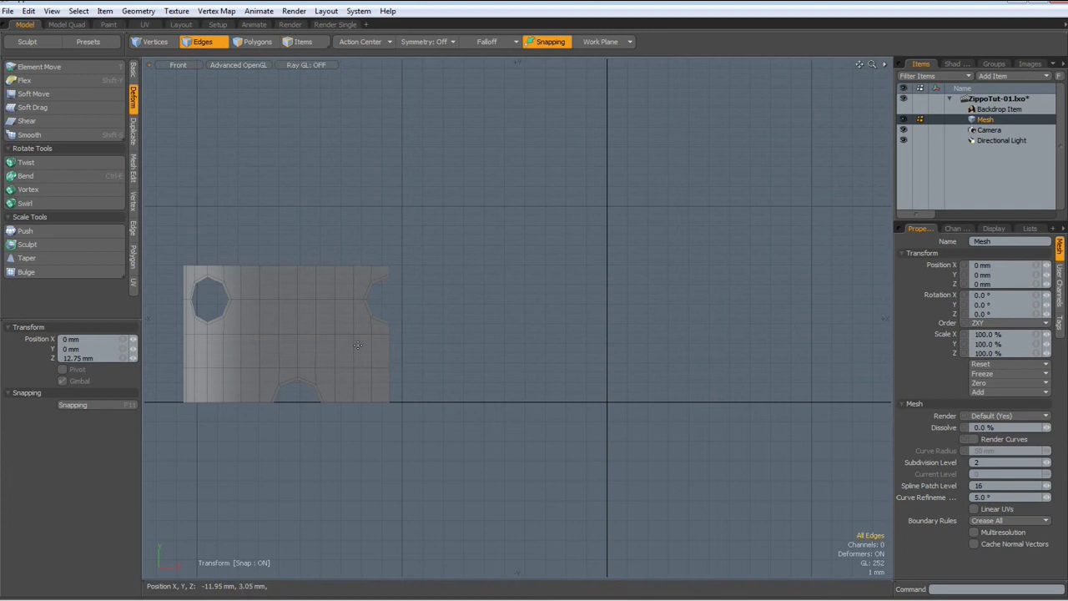
key(space)
double_click(347, 339)
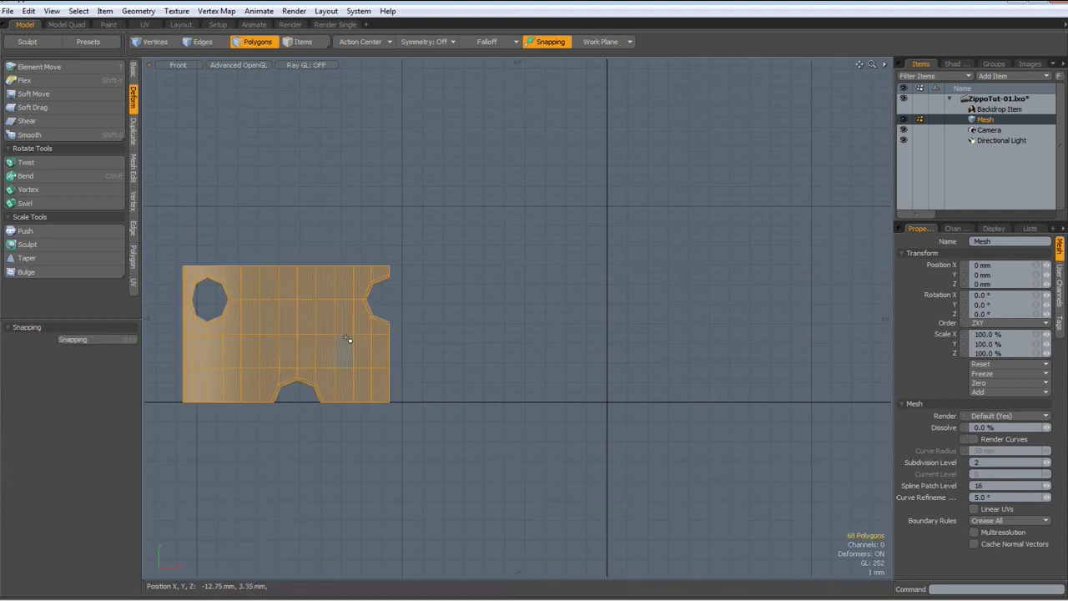
key(w)
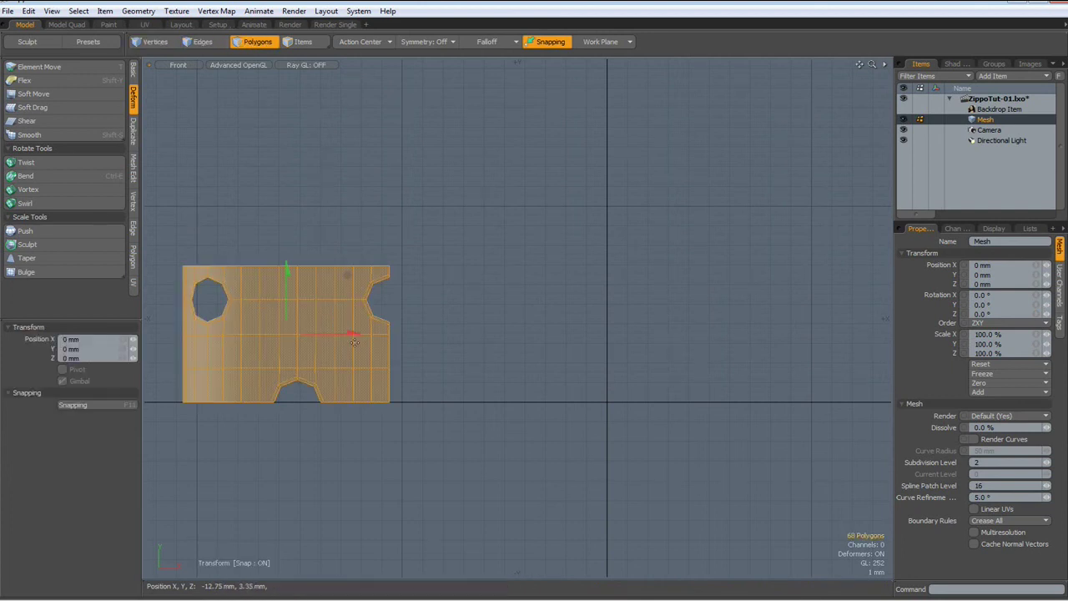
drag(357, 334, 571, 333)
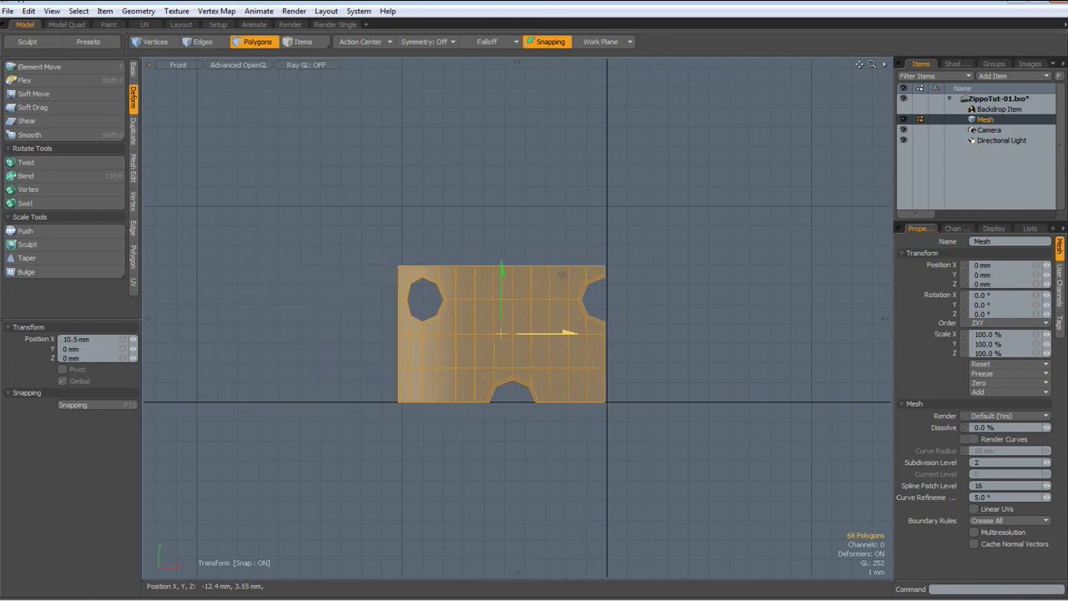
- Show the backdrop reference image and nudge the mesh 100 um in X and 50 um in Y to match it
click(903, 108)
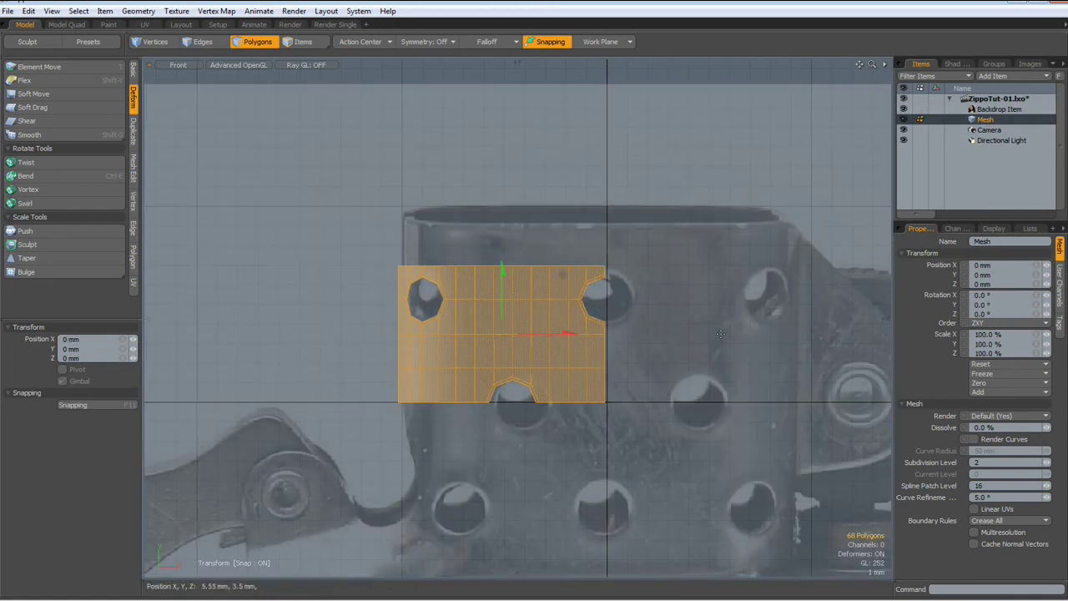
scroll(661, 362, up, 3)
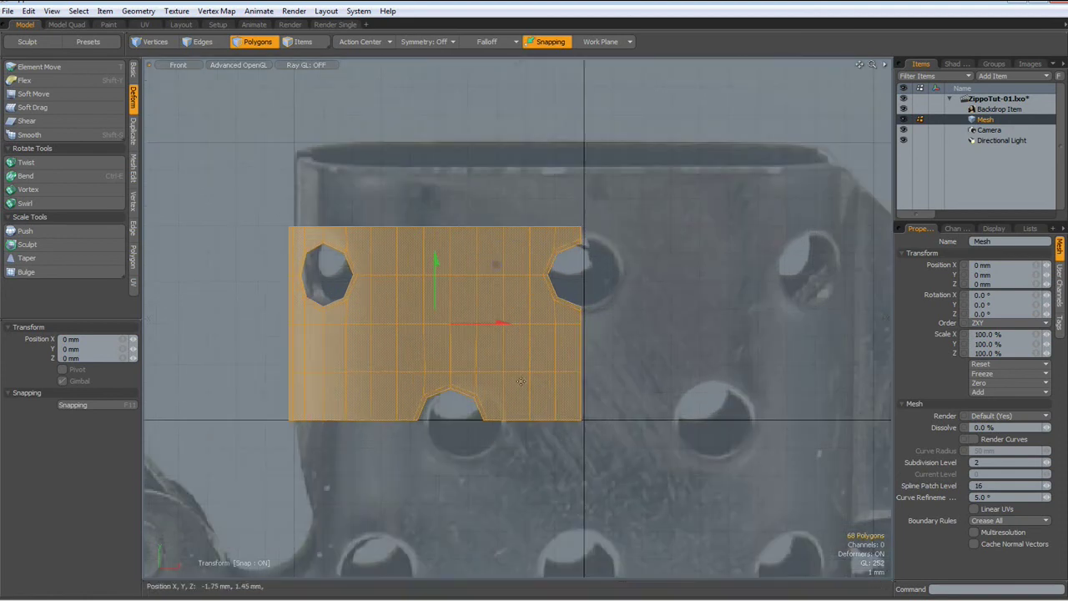
drag(488, 321, 492, 322)
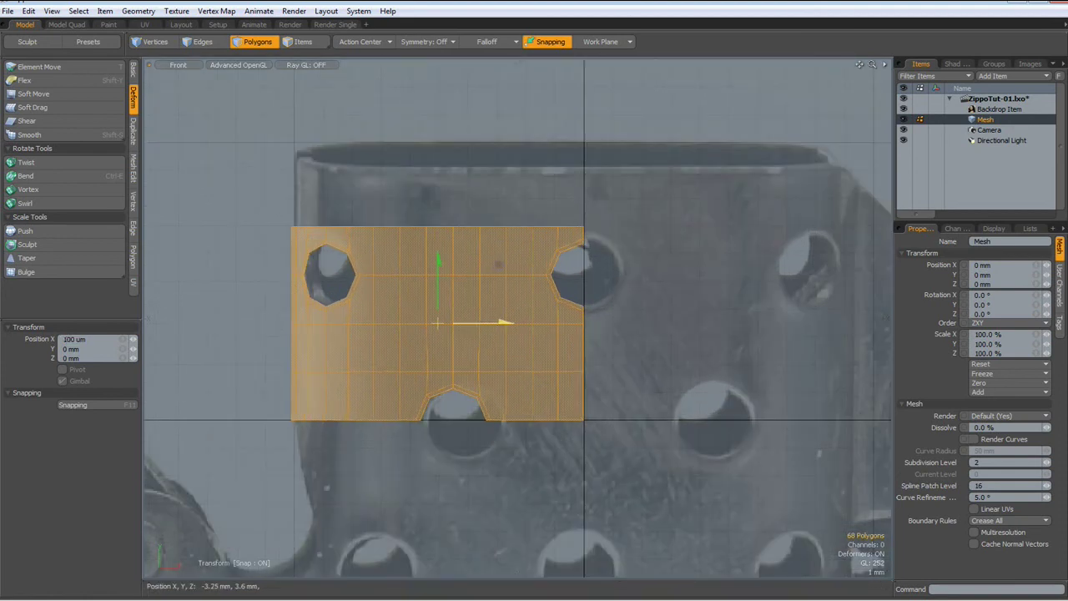
drag(439, 261, 439, 258)
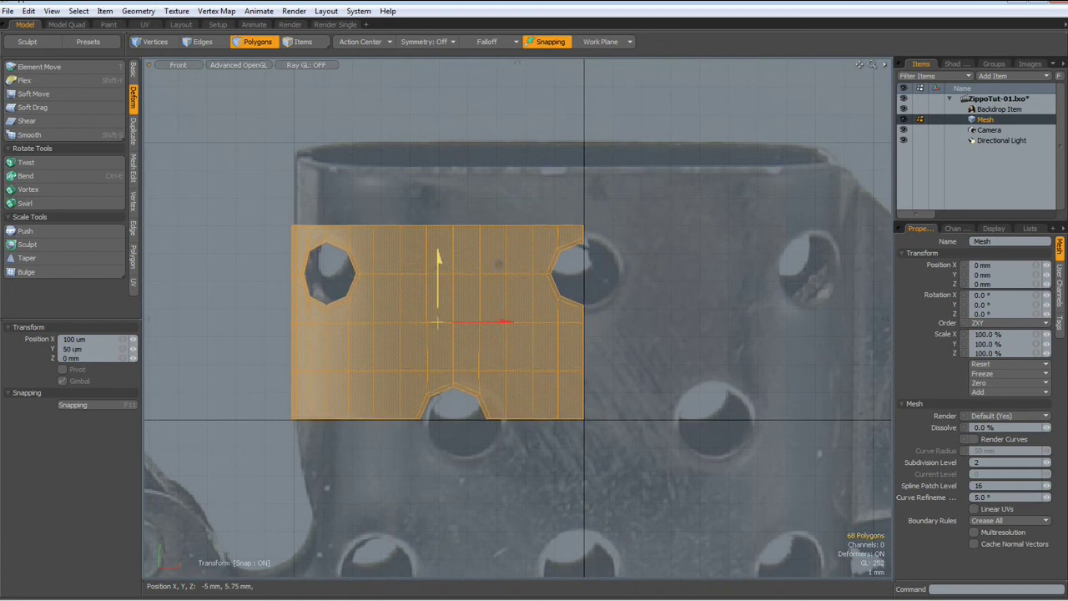
key(space)
- Hide the work plane grid in the front view
alt+drag(607, 464, 614, 362)
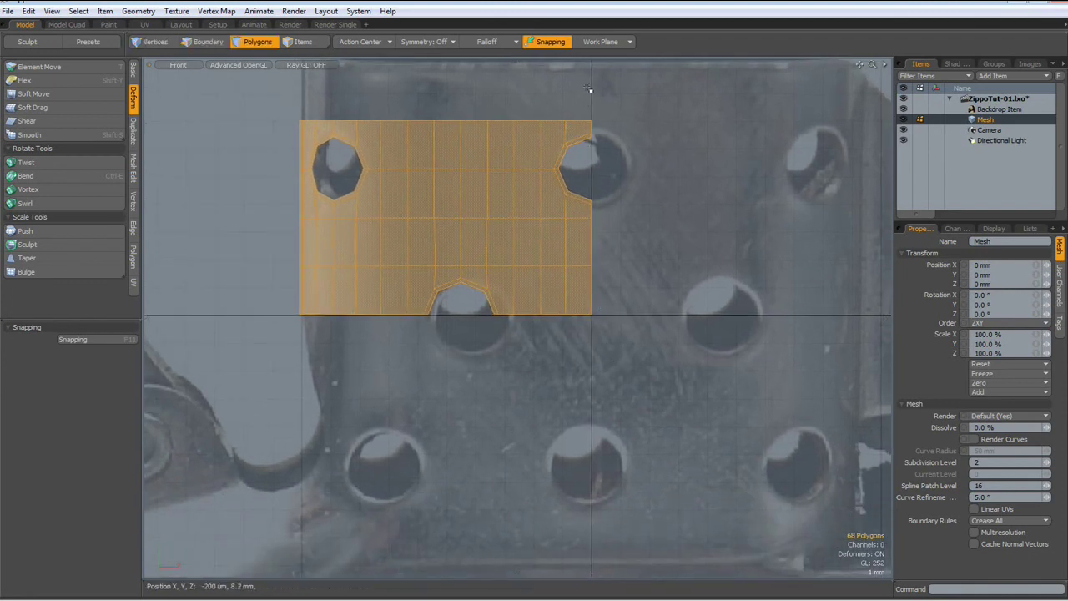
key(ctrl+grave)
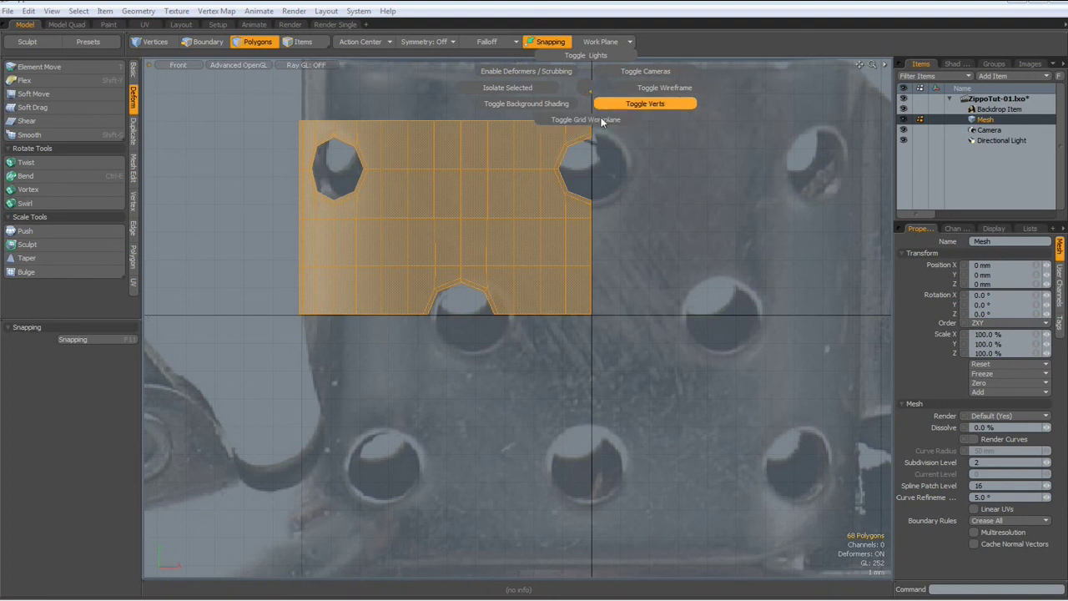
click(600, 122)
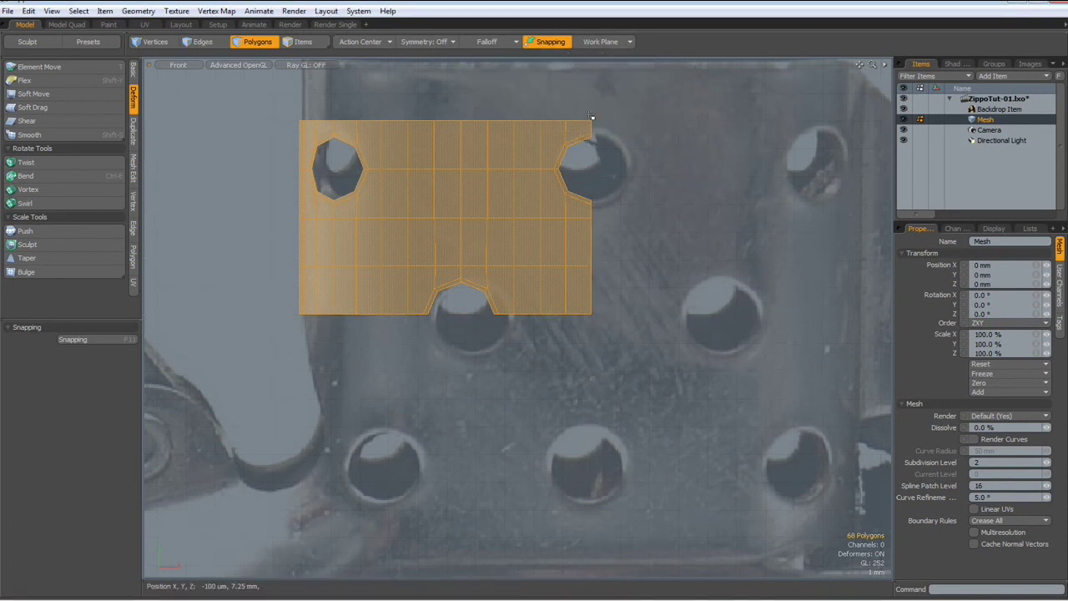
- Select the mesh's right border edges along the centre line and set their X position to 0 mm
key(2)
right_drag(584, 93, 629, 397)
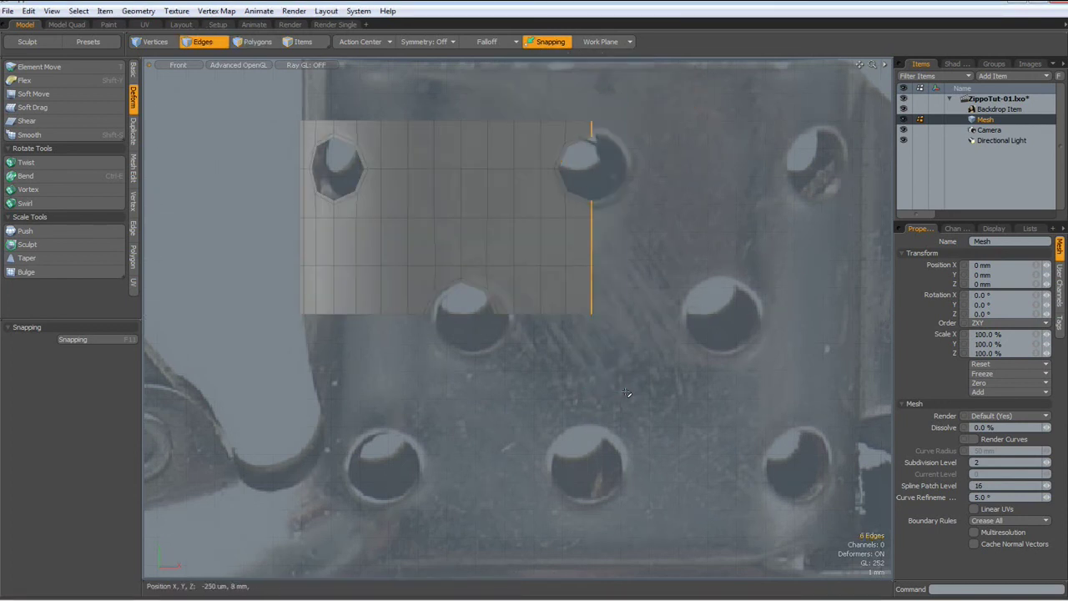
click(133, 201)
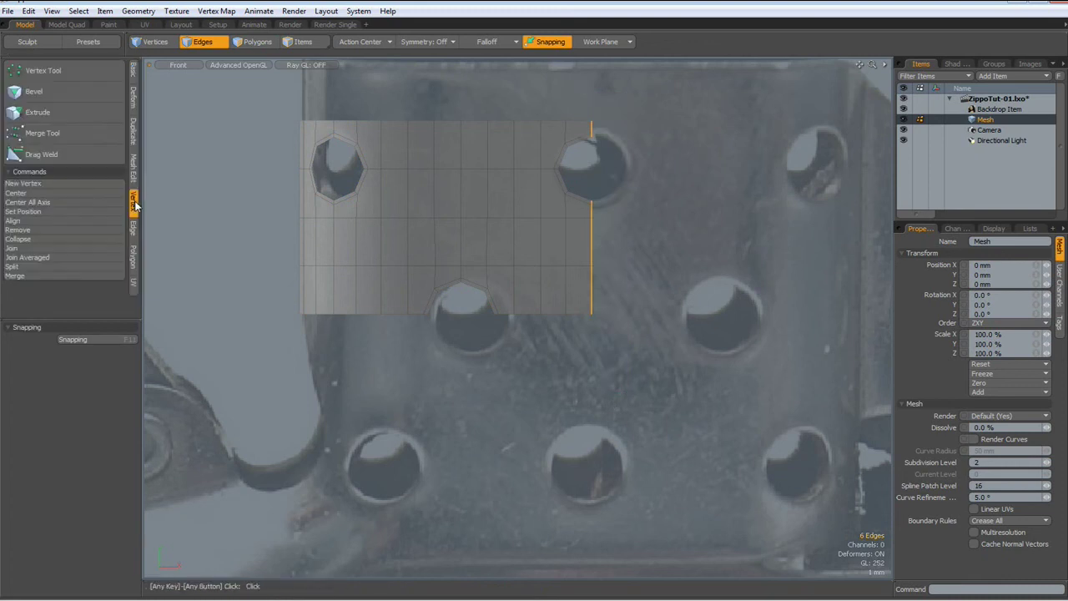
click(35, 210)
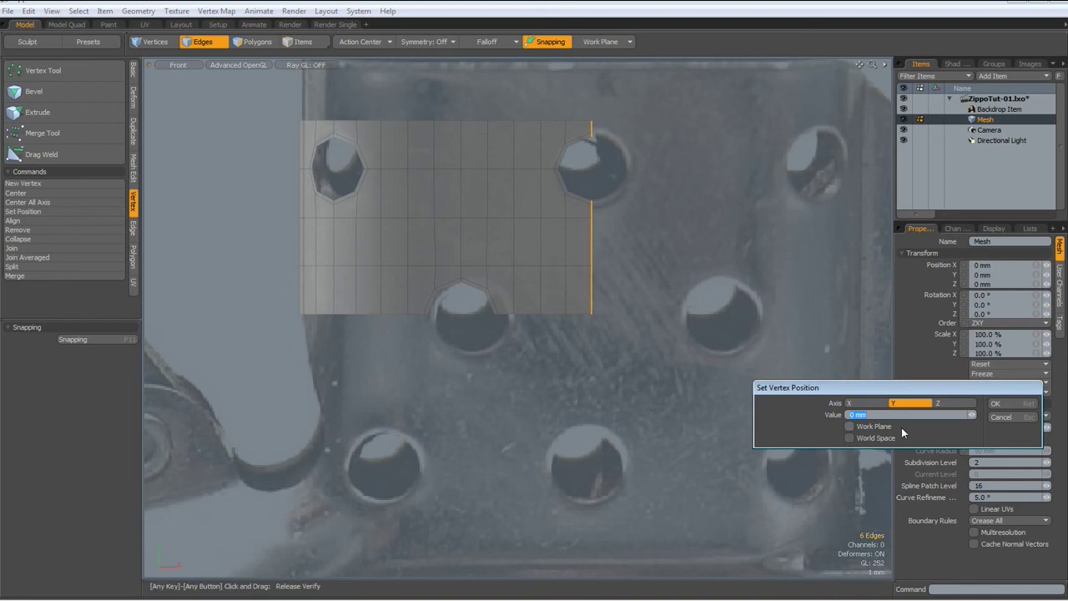
click(878, 405)
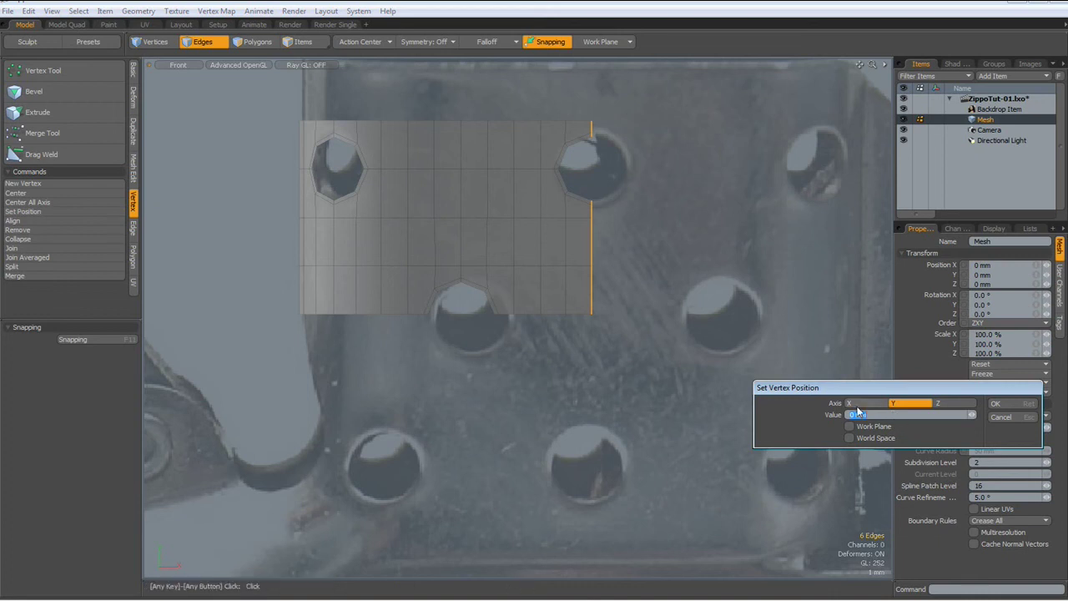
click(995, 404)
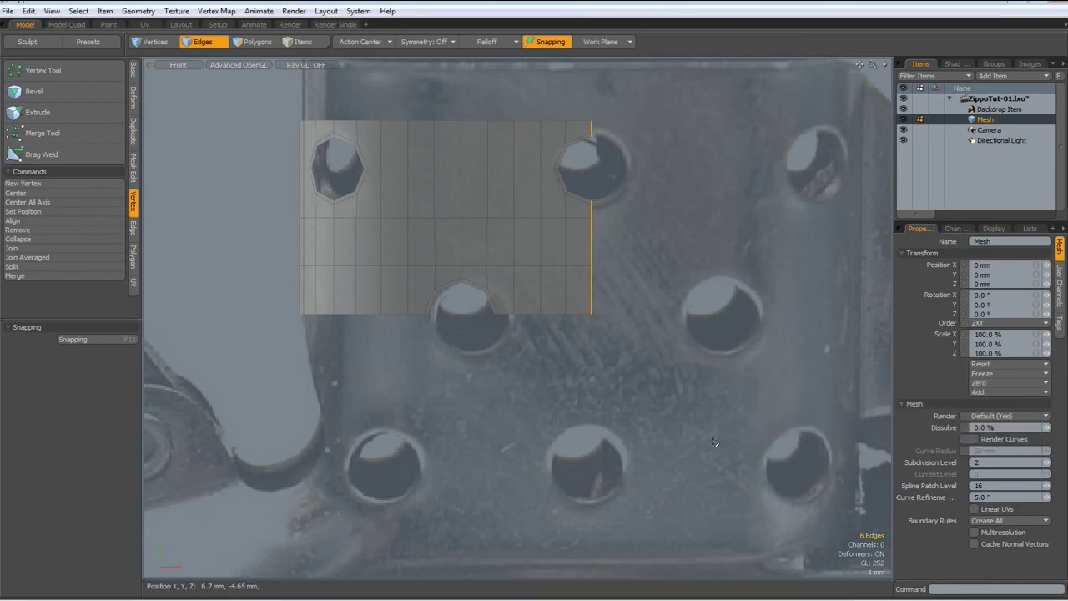
- Select the mesh's lower border edges and set their Y position to 0 mm
mouse_move(248, 298)
right_down()
mouse_move(584, 359)
mouse_move(723, 372)
right_up()
click(56, 212)
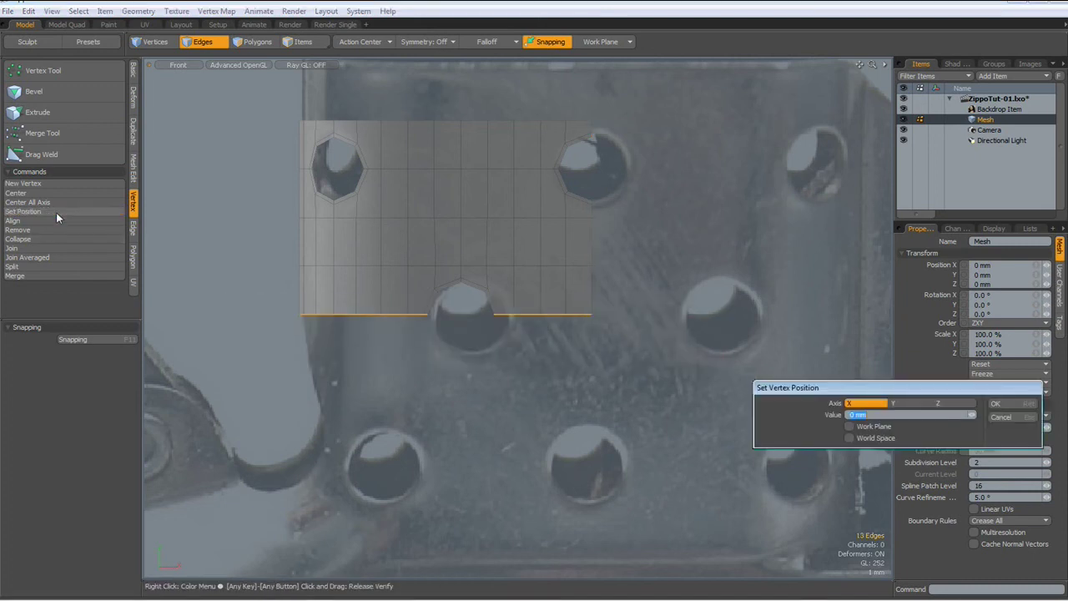
click(908, 403)
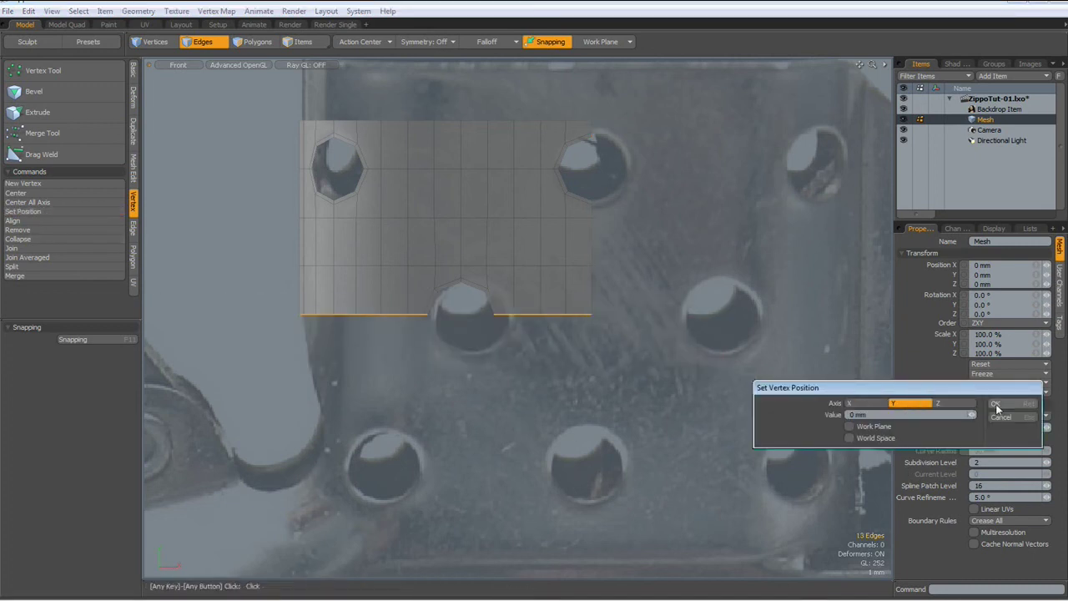
click(997, 408)
- Mirror all polygons of the quarter mesh across the Y axis about the origin, with inverted polygons
key(3)
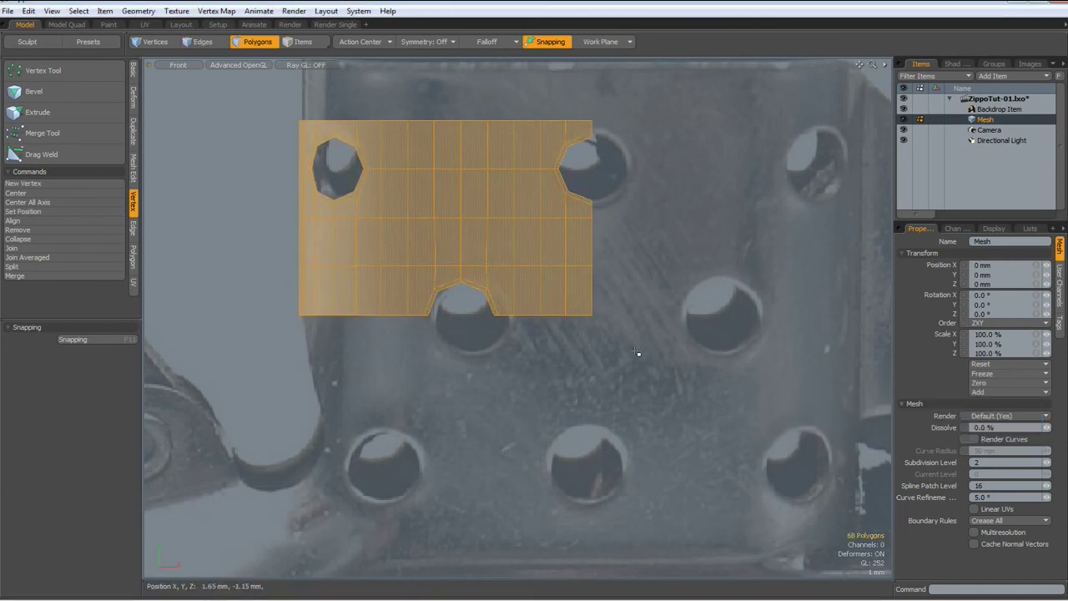
double_click(434, 204)
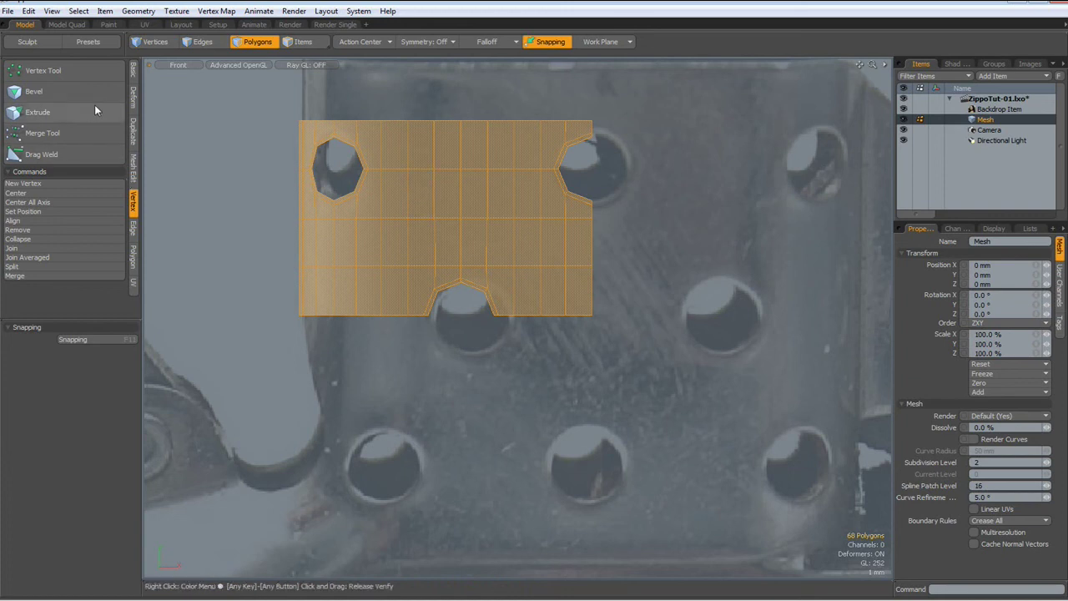
click(133, 129)
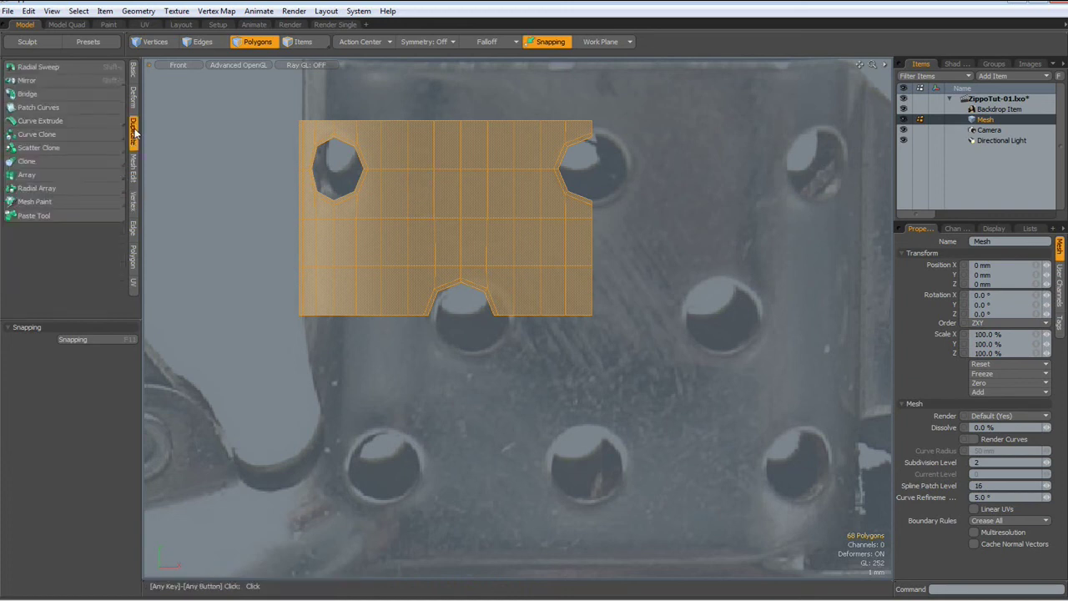
click(27, 80)
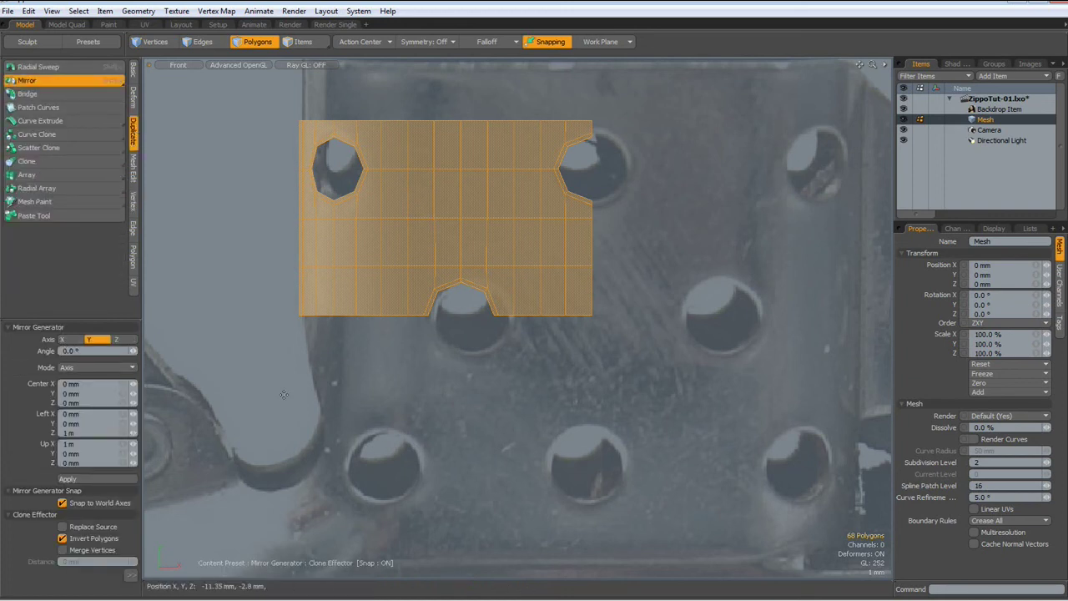
click(81, 481)
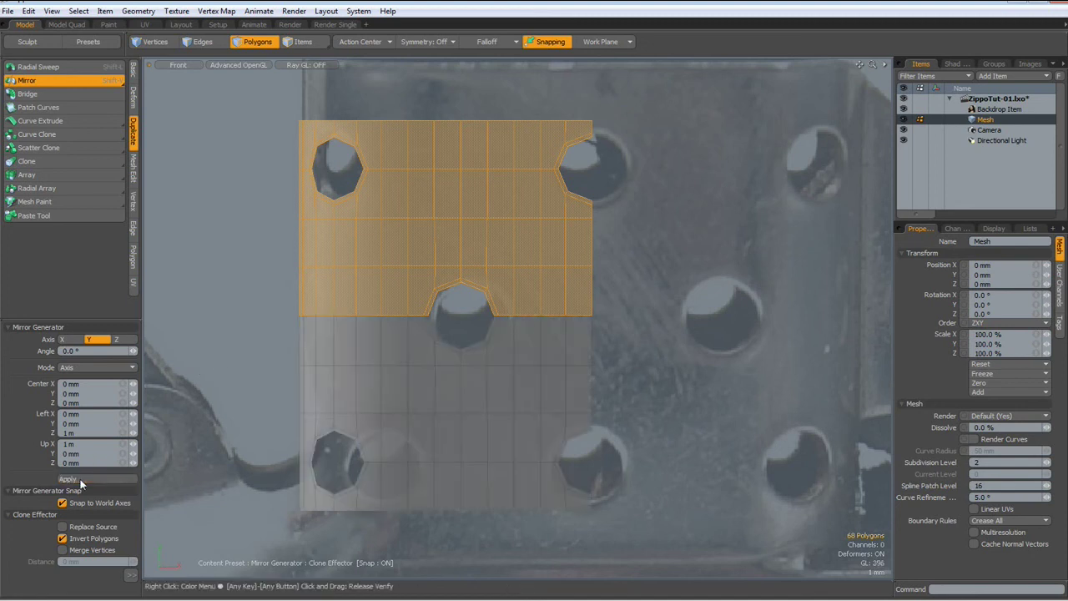
click(81, 481)
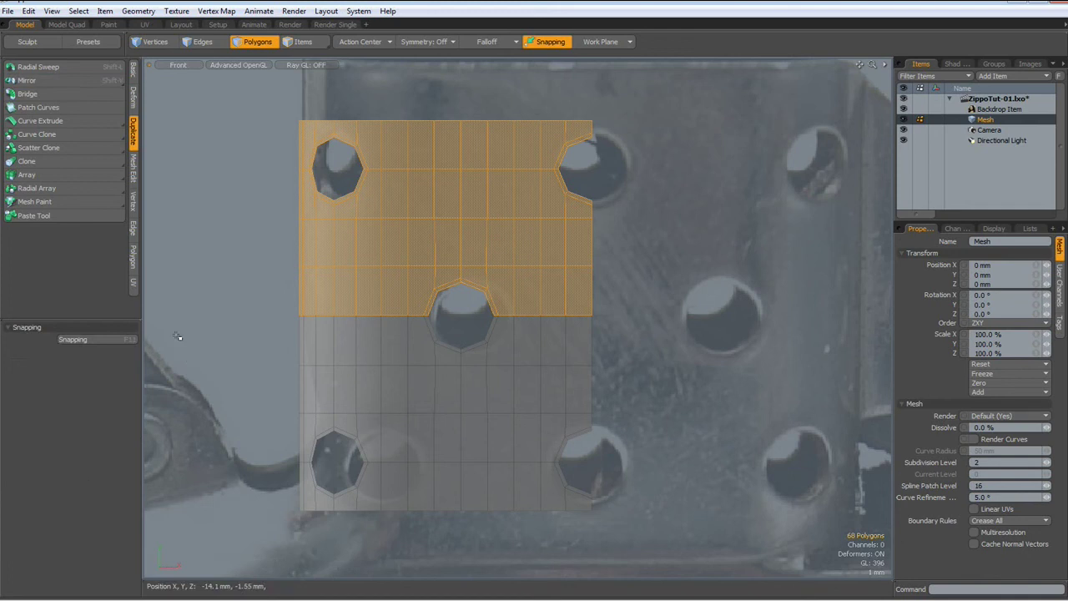
- Clear the polygon selection and merge the vertices along the horizontal seam with the Automatic range
click(205, 281)
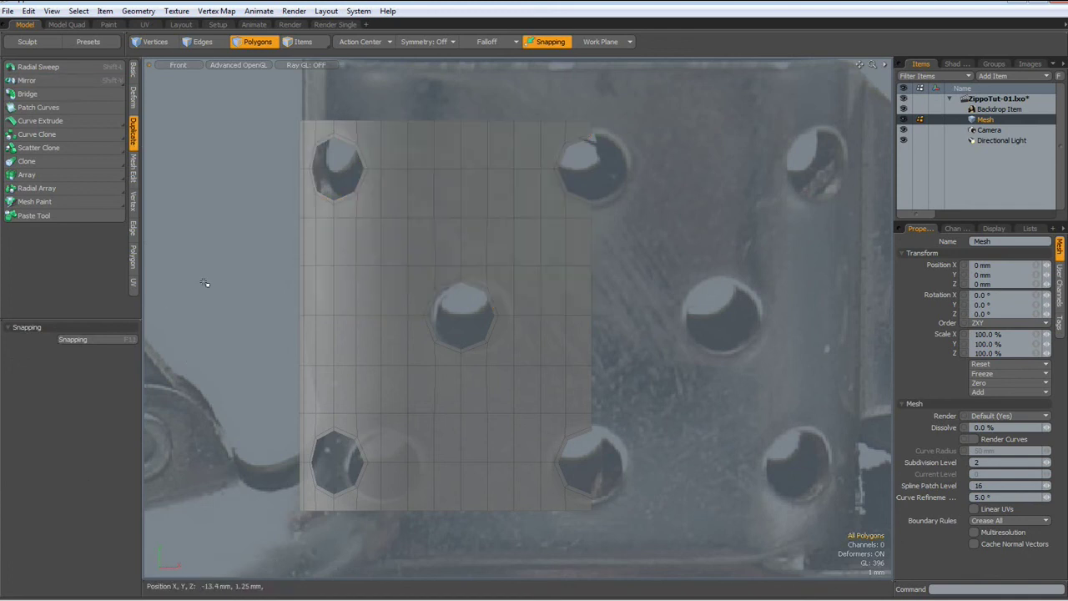
click(134, 201)
click(48, 276)
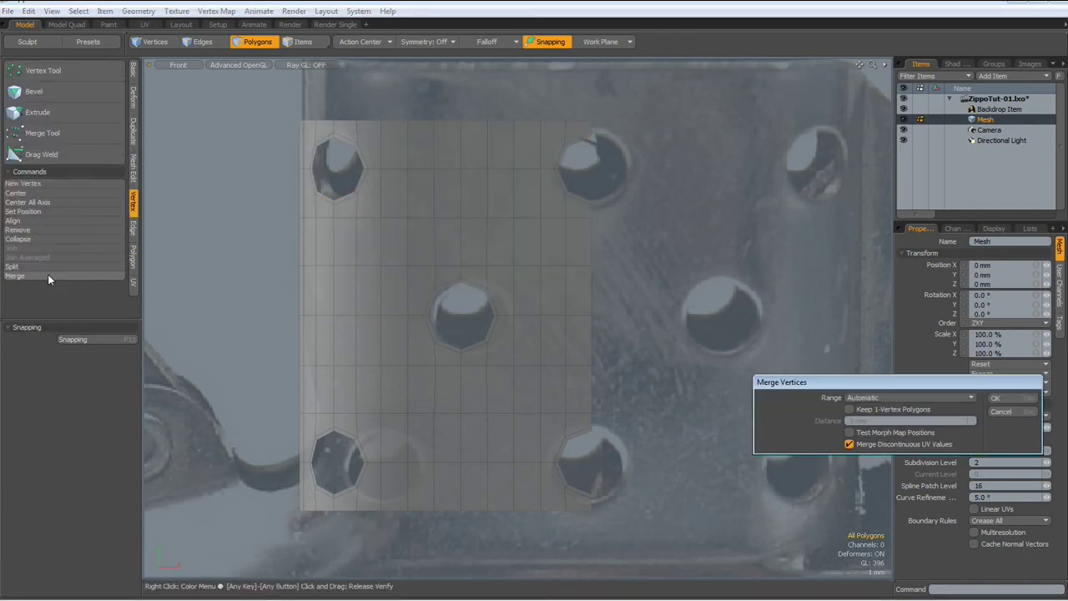
key(Return)
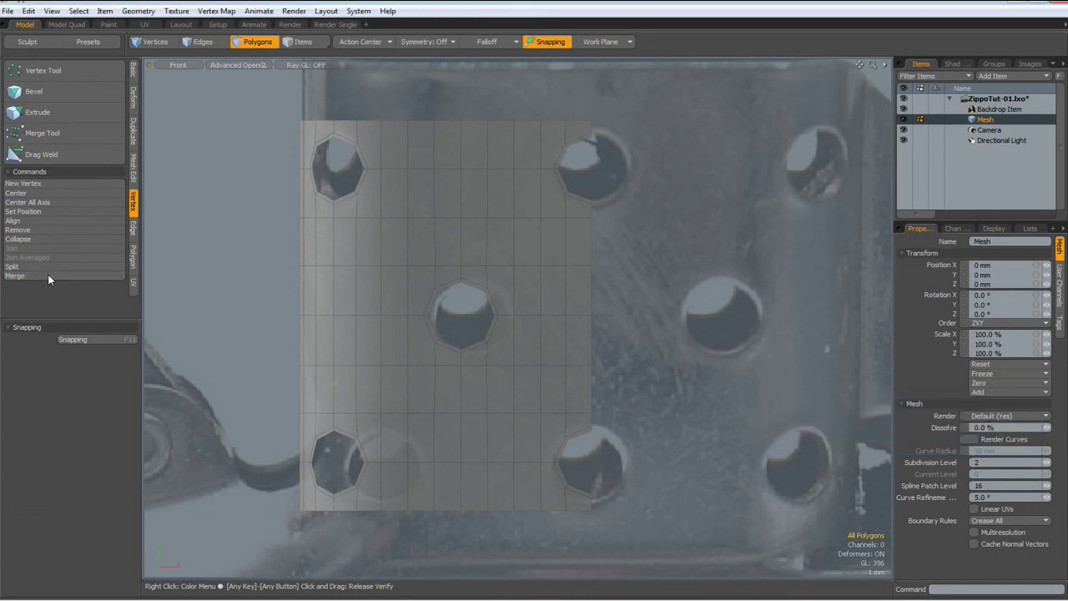
- Mirror the whole mesh across the X axis about the origin to complete the front face
click(133, 136)
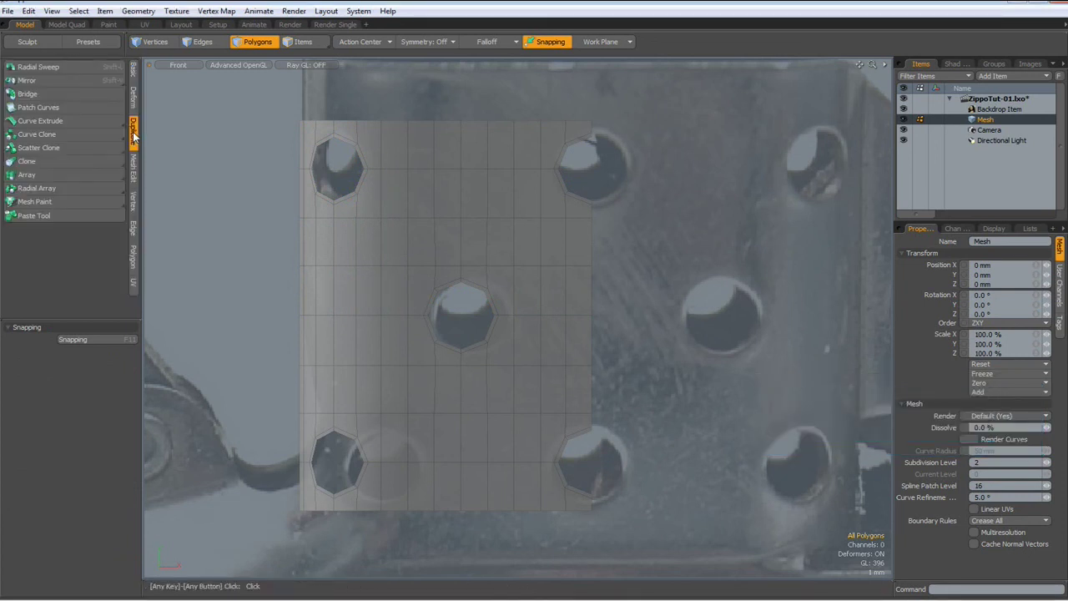
click(46, 81)
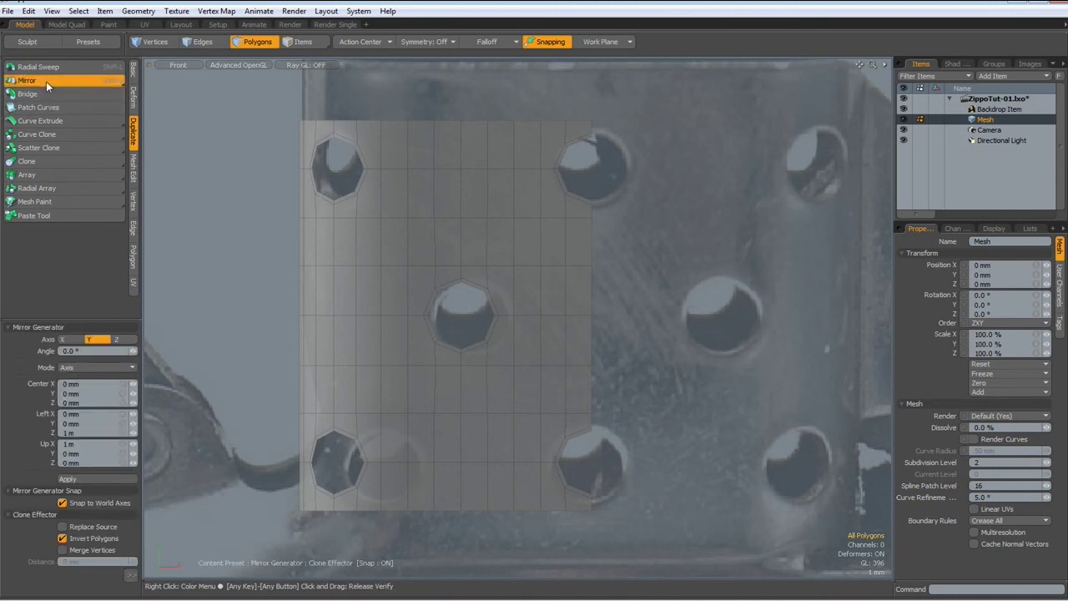
click(65, 339)
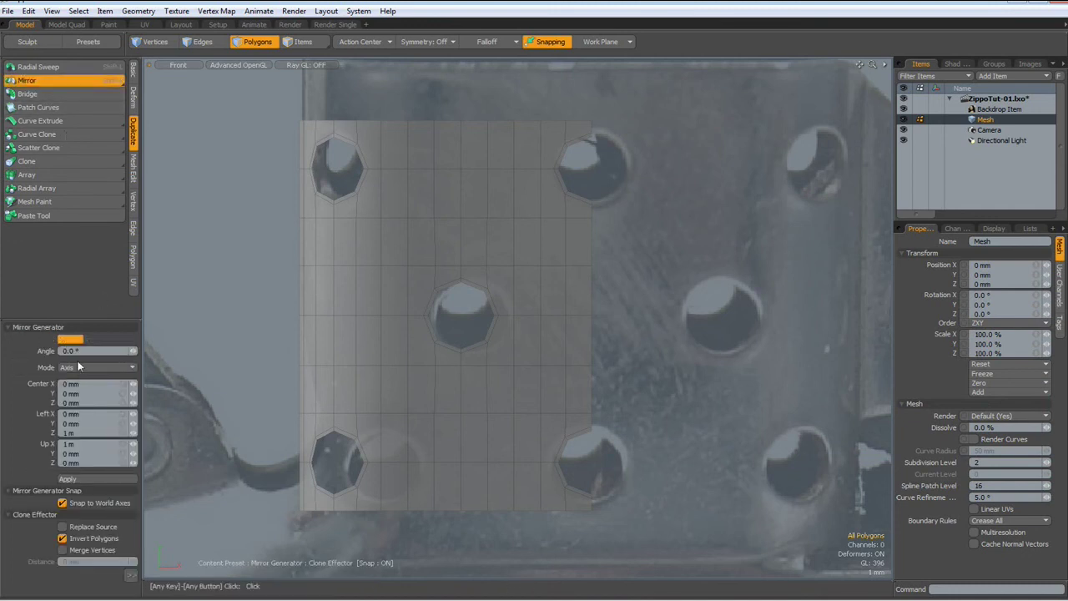
click(96, 479)
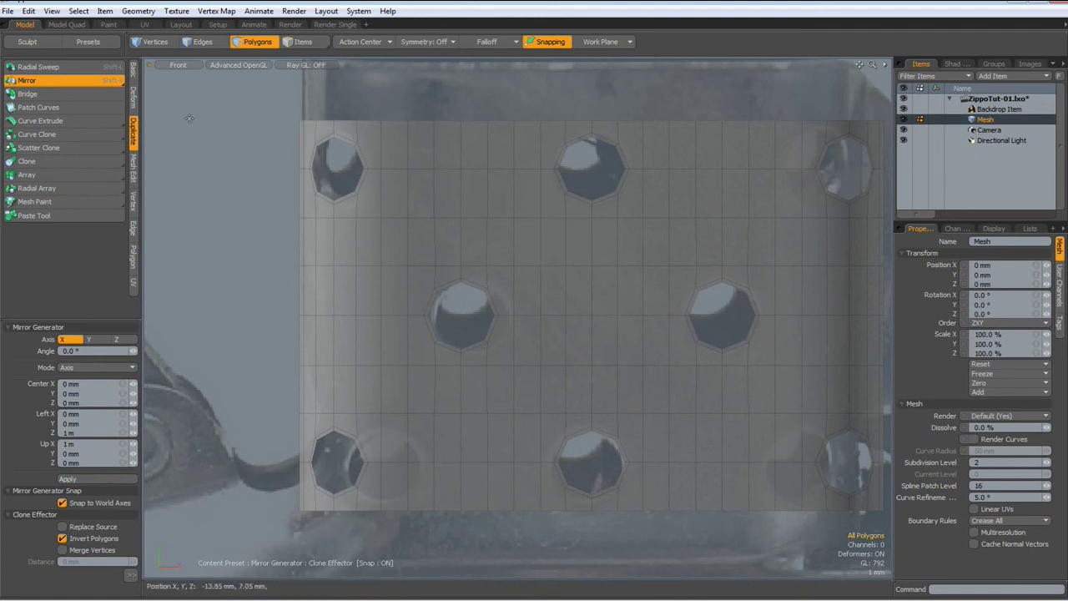
- Merge the duplicate vertices along the vertical centre seam with the Automatic range
click(133, 200)
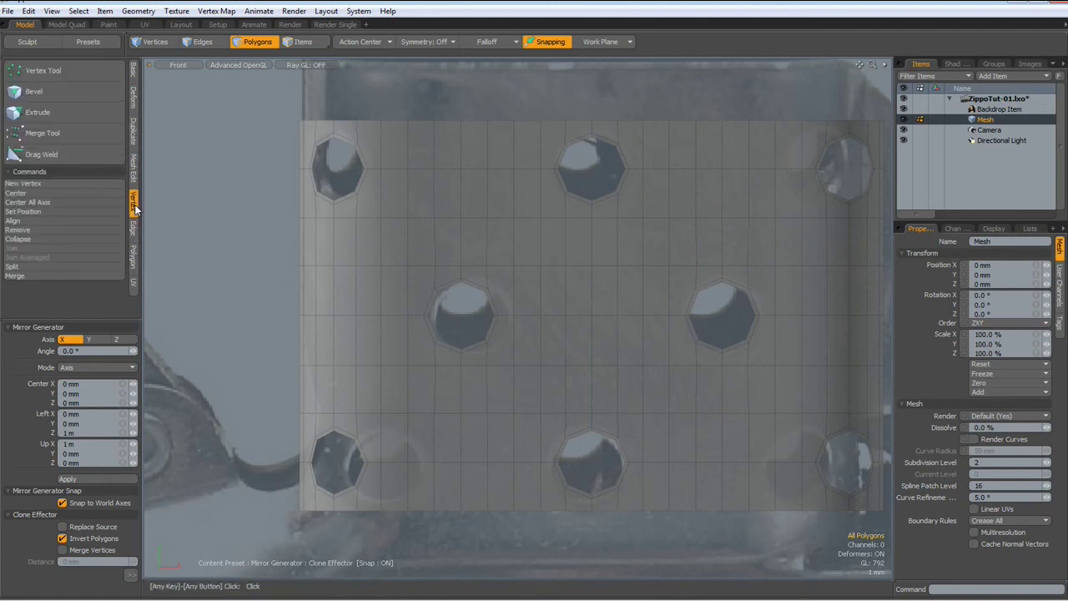
click(60, 277)
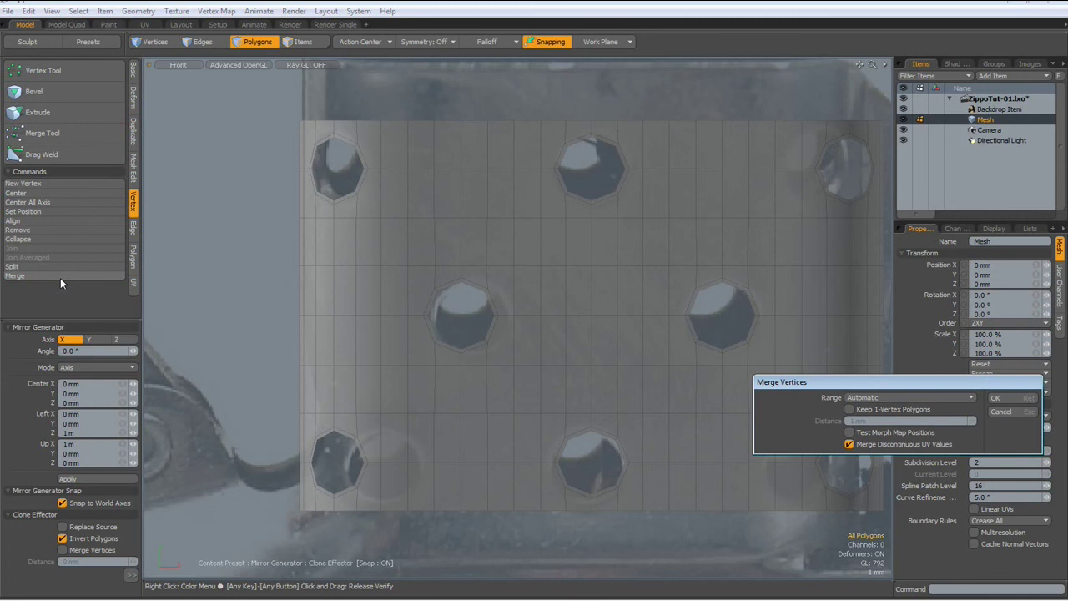
key(Return)
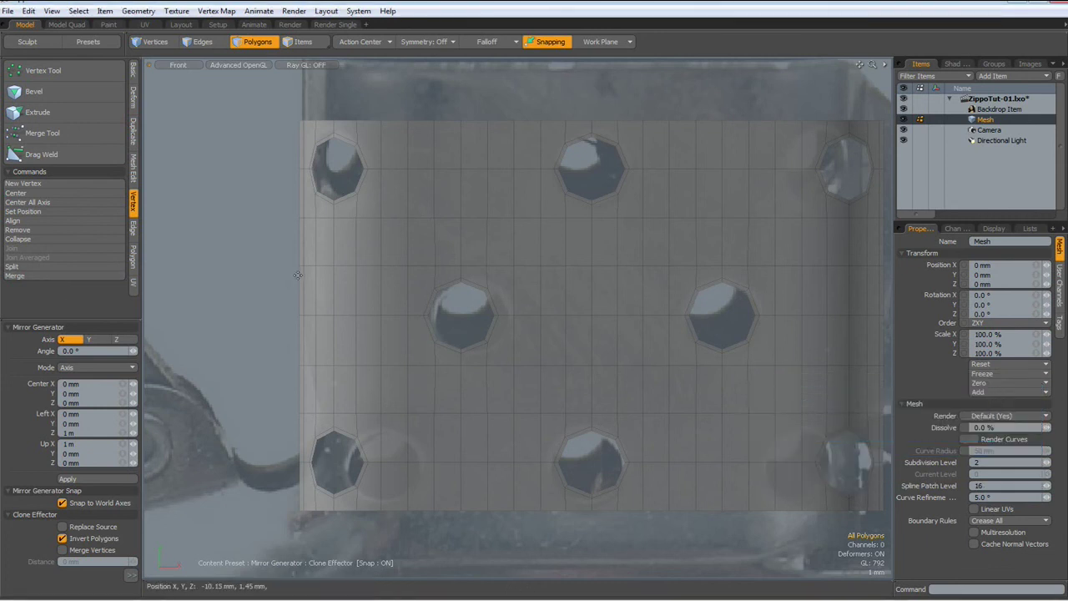
- Select the mesh's upper border edges and extend them upward in Y to the chimney's top rim in the reference image
scroll(386, 282, down, 3)
scroll(387, 282, up, 3)
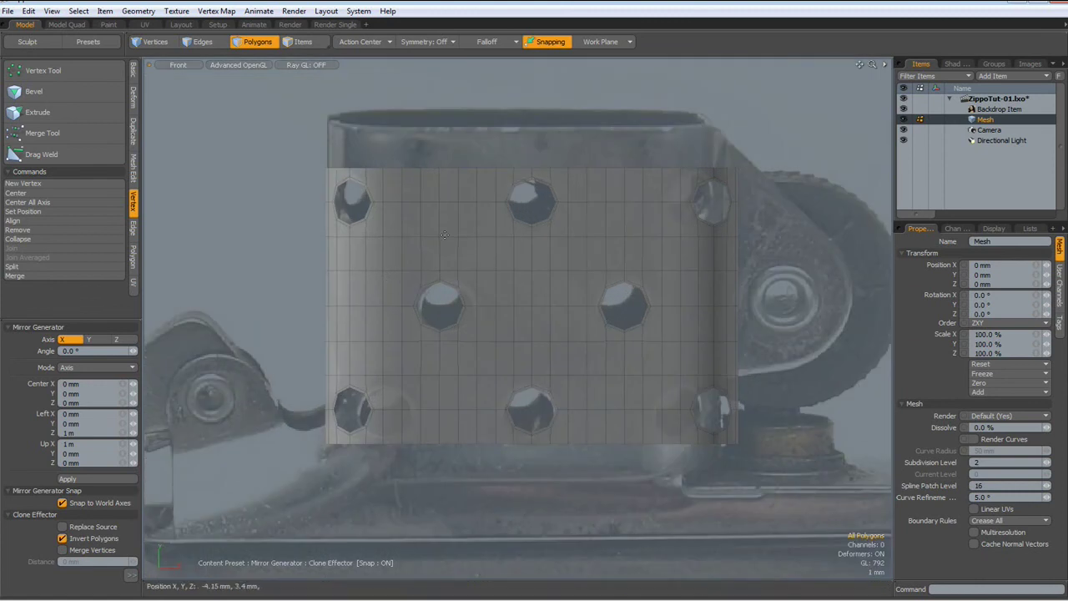
key(2)
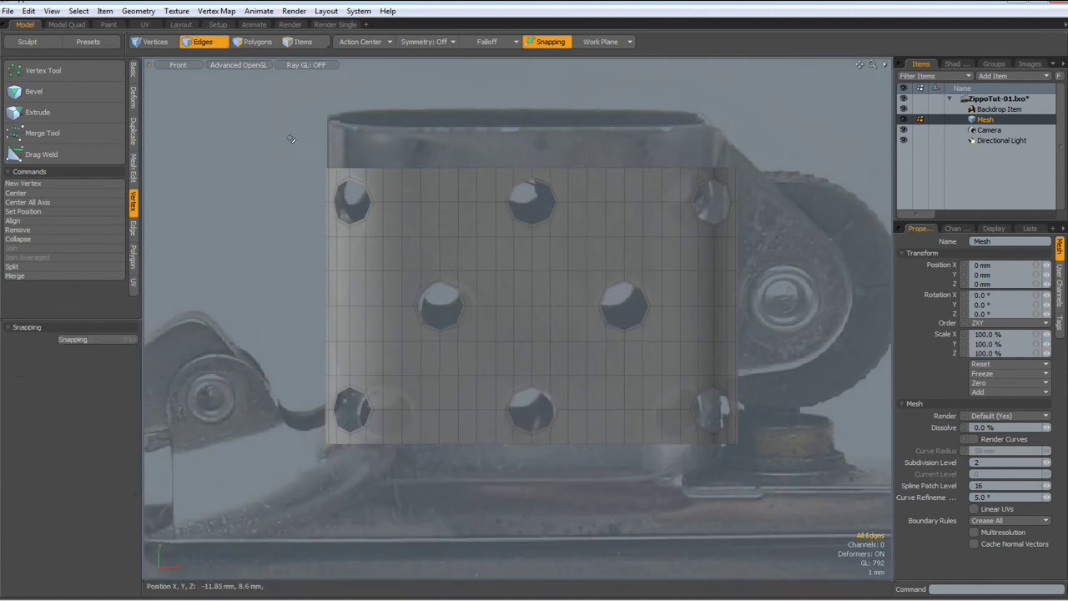
mouse_move(280, 129)
right_down()
mouse_move(511, 180)
mouse_move(773, 190)
mouse_move(768, 177)
right_up()
key(z)
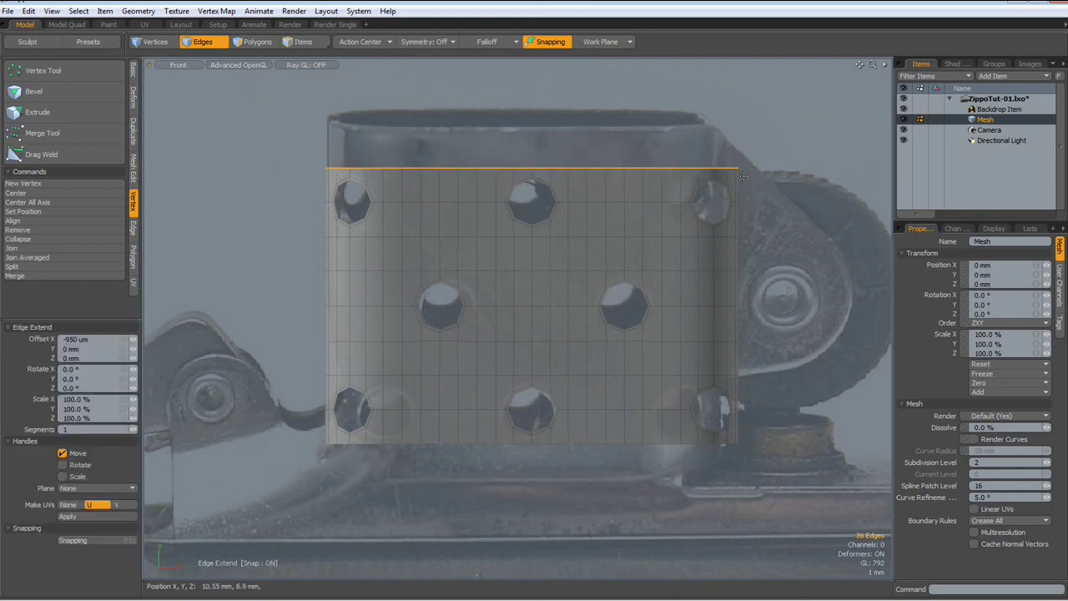
drag(535, 107, 533, 66)
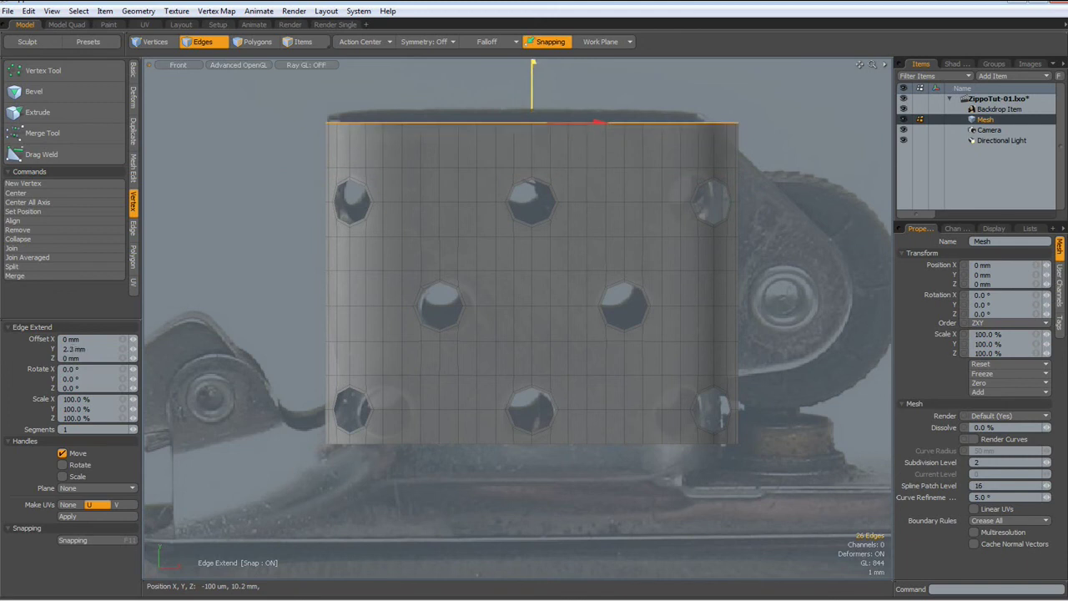
key(space)
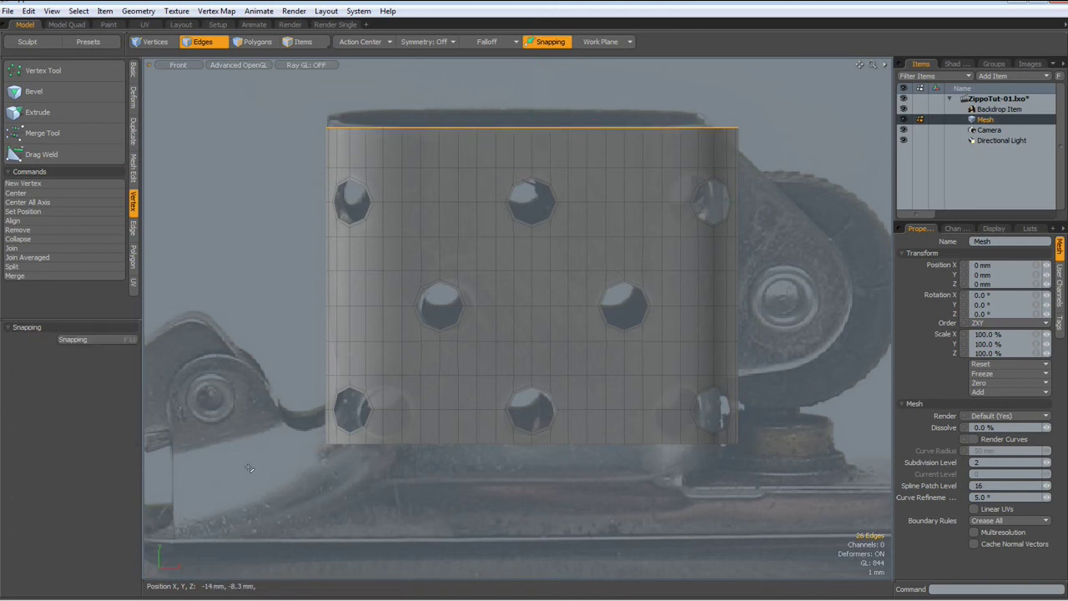
- Extend the mesh's lower border edges by -1.75 mm in Y to the chimney's base, and clear the edge selection
click(368, 442)
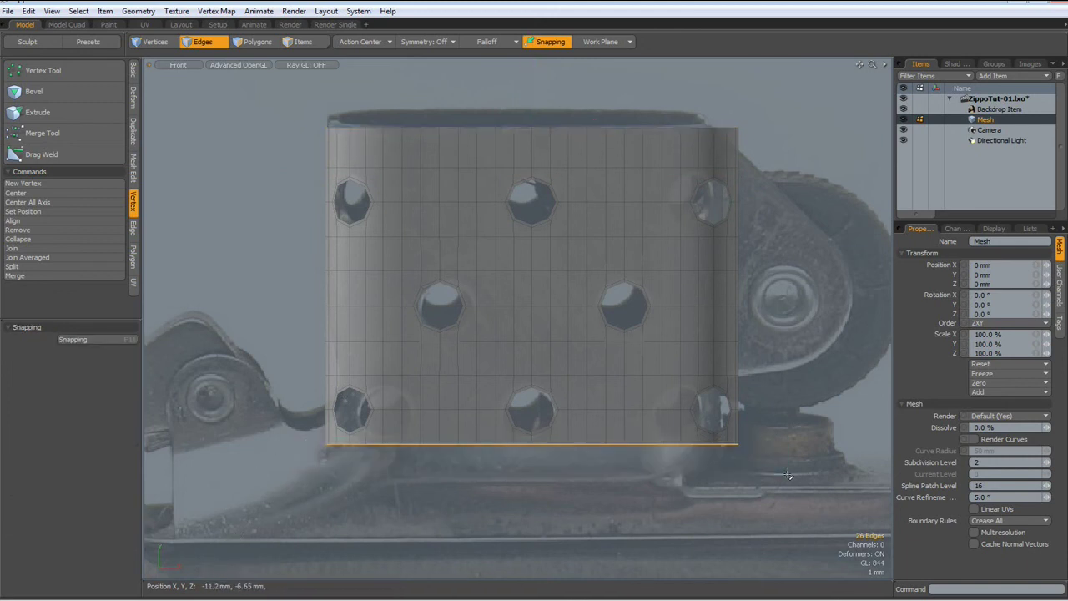
key(z)
click(531, 390)
drag(534, 389, 532, 410)
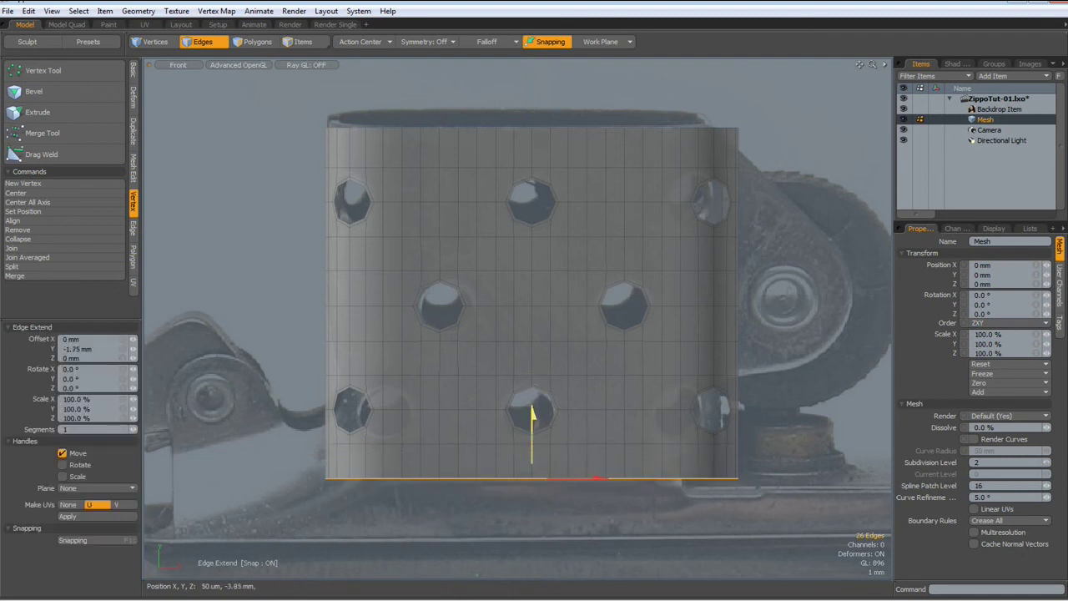
key(space)
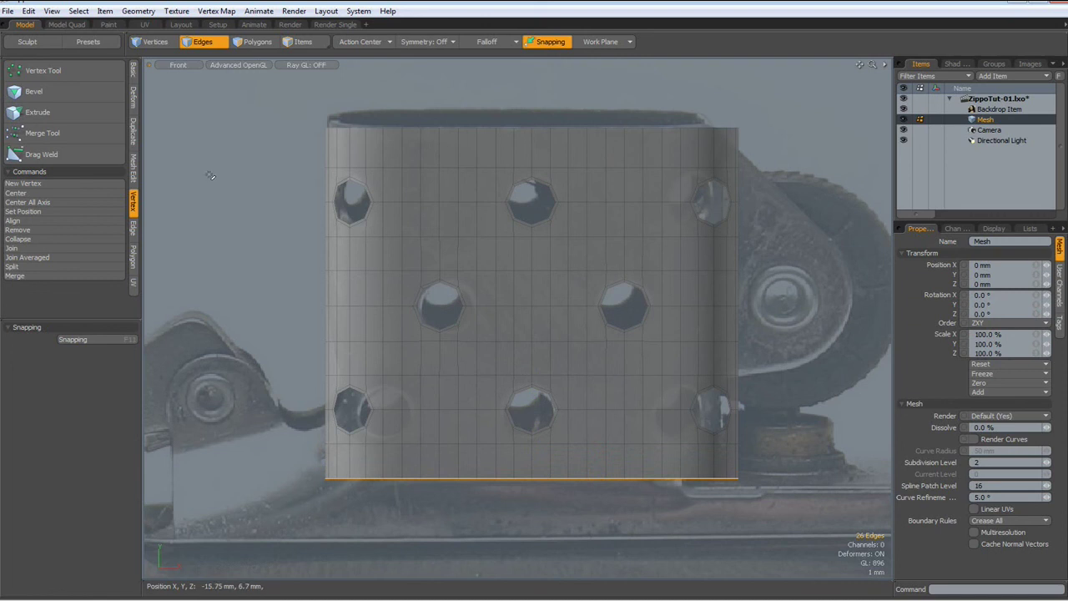
click(210, 176)
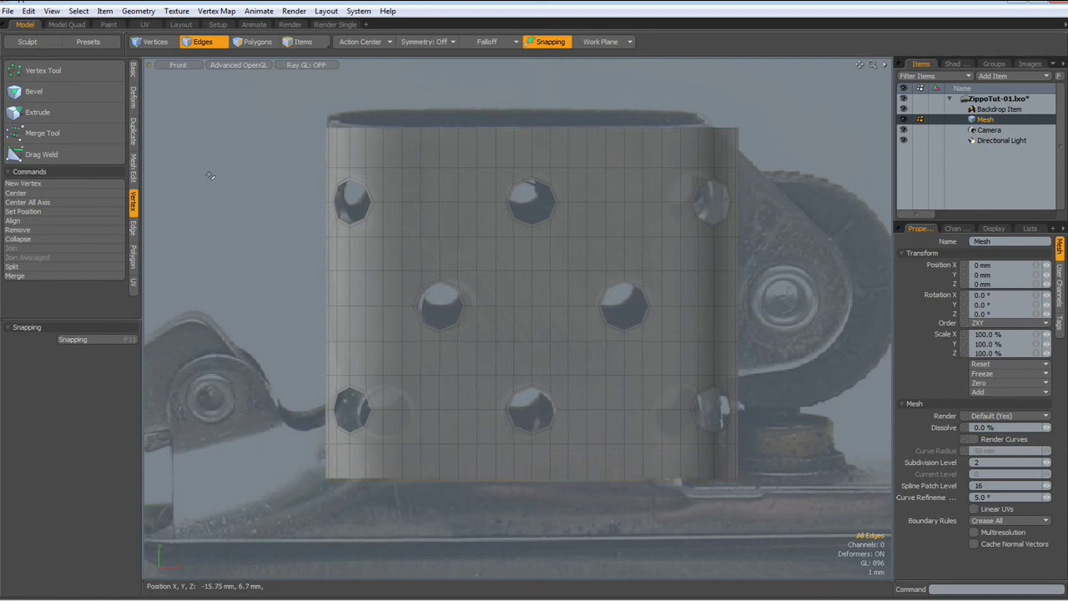